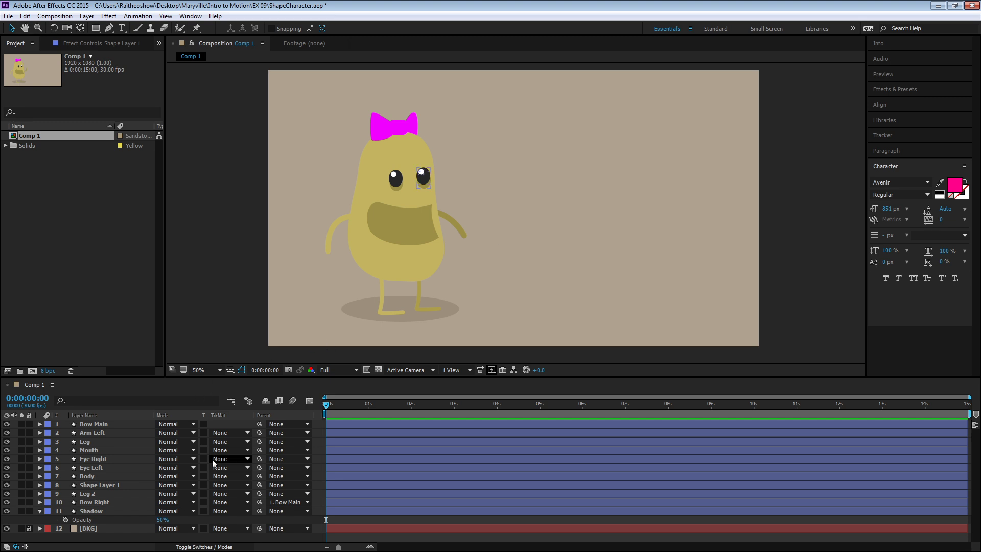
- Rename the layer Shape Layer 1, which holds the character's darker arm, as Arm Right
left_click(365, 185)
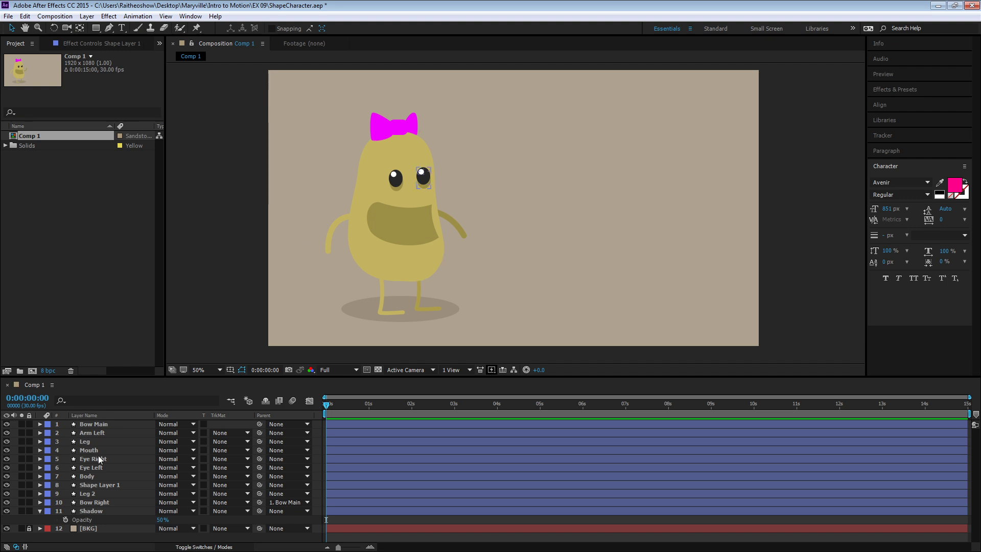
left_click(94, 424)
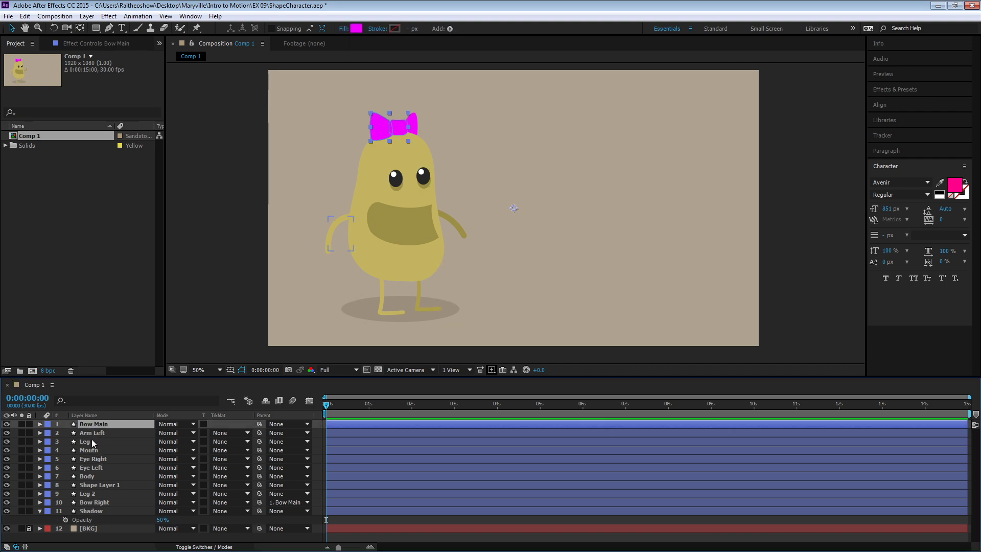
left_click(91, 500)
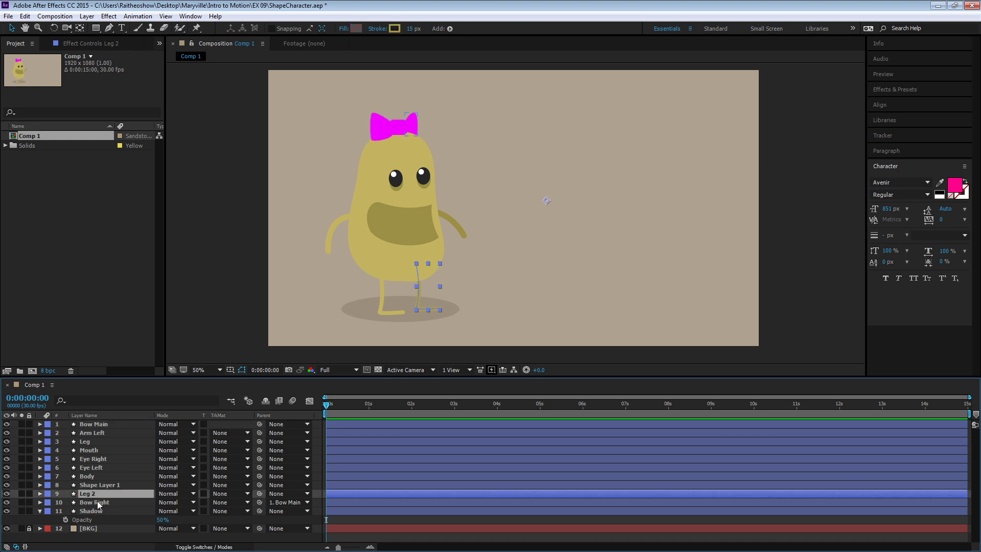
left_click(100, 485)
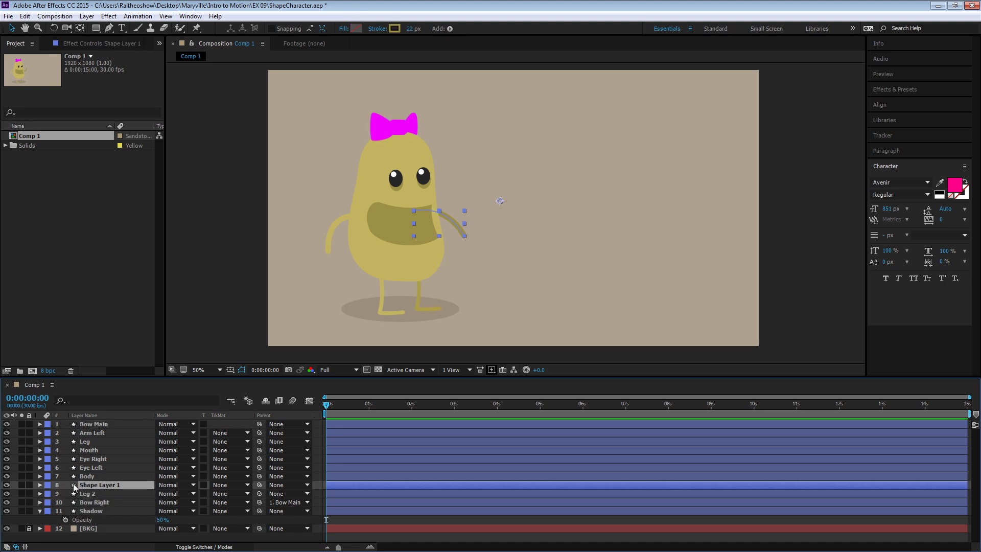
left_click(87, 476)
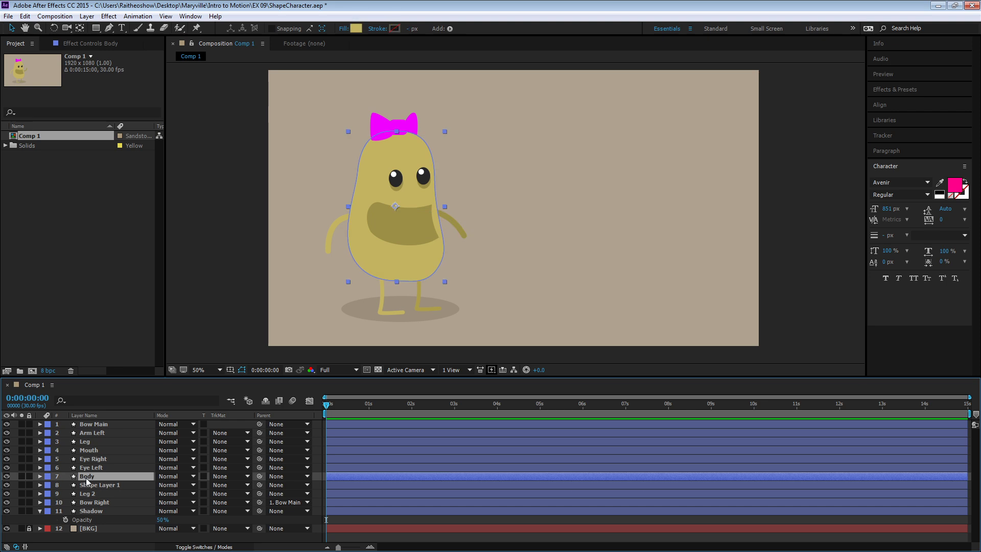
left_click(89, 484)
key("Return")
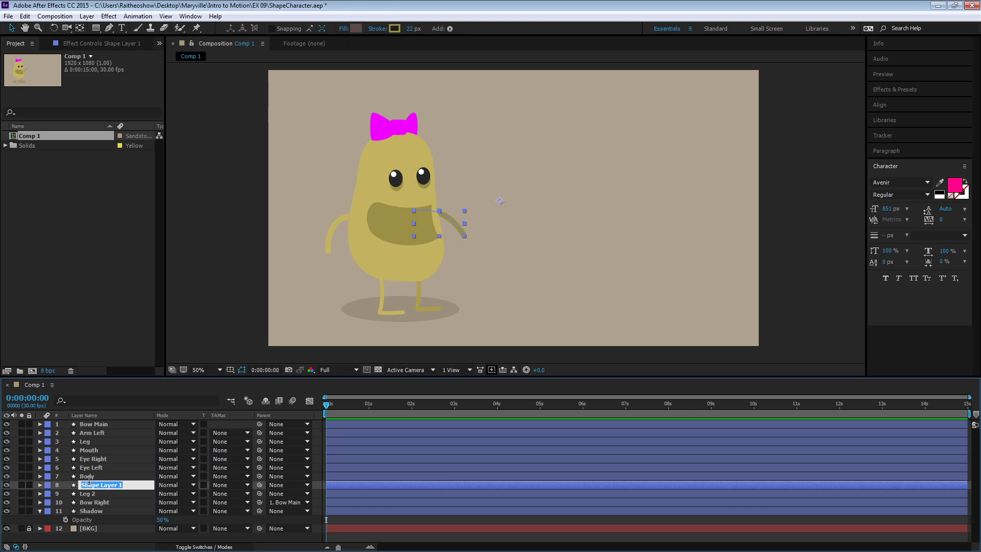
type("Arm Right")
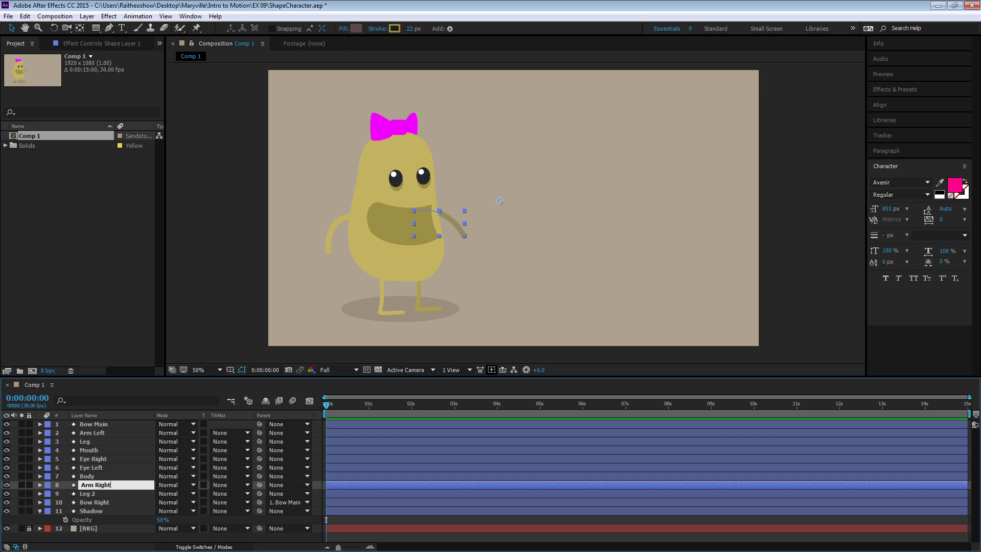
key("Return")
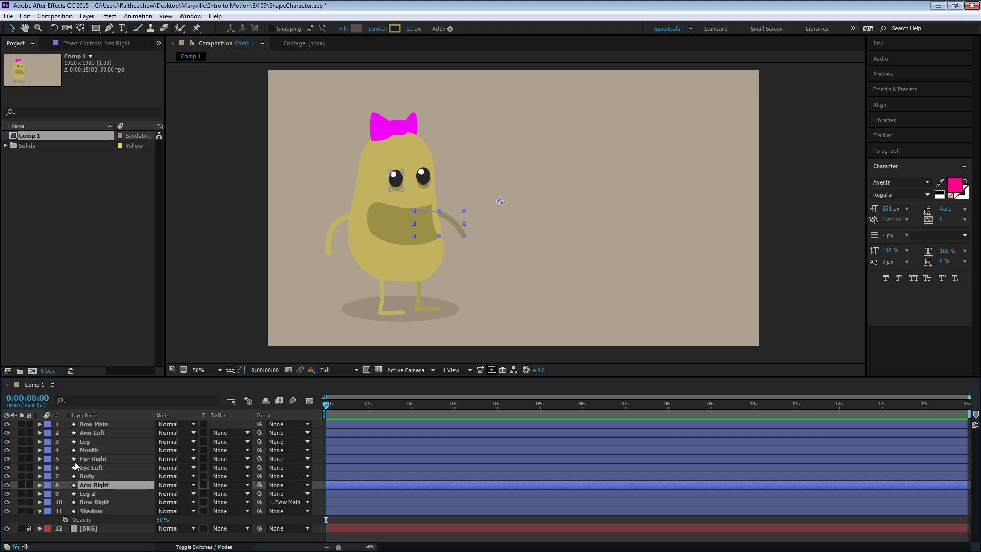
- Select the character's layers one after another to examine which body part each one holds
left_click(86, 452)
left_click(87, 440)
left_click(99, 433)
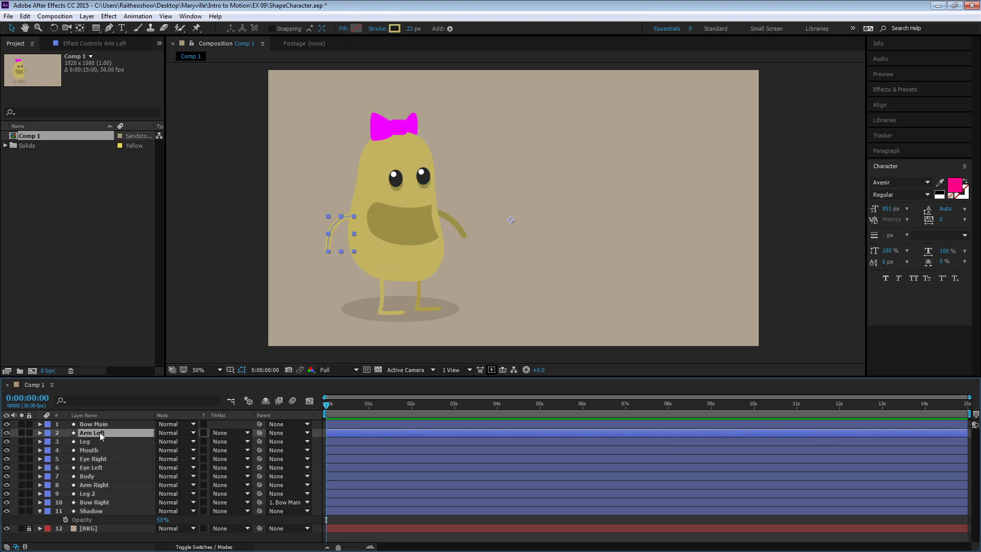
left_click(102, 424)
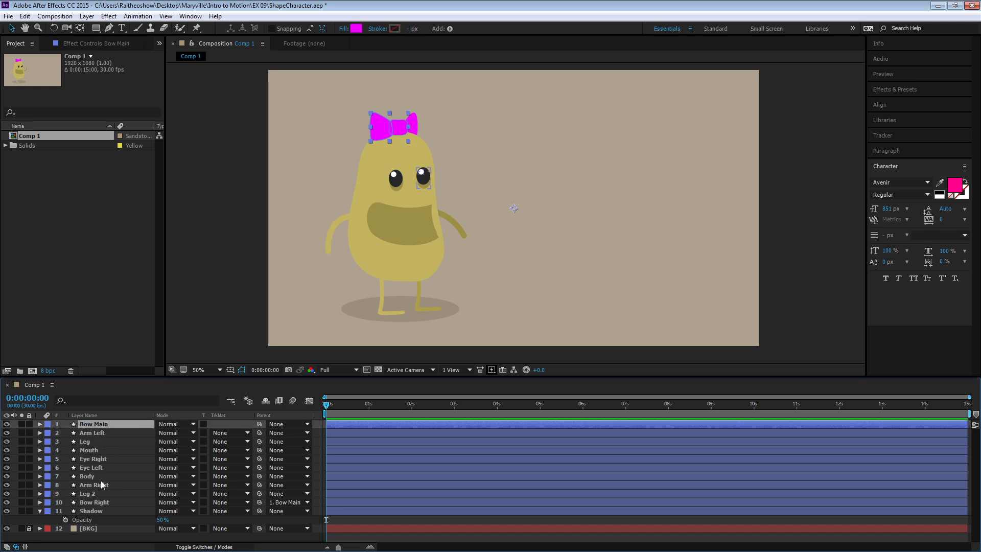
left_click(95, 511)
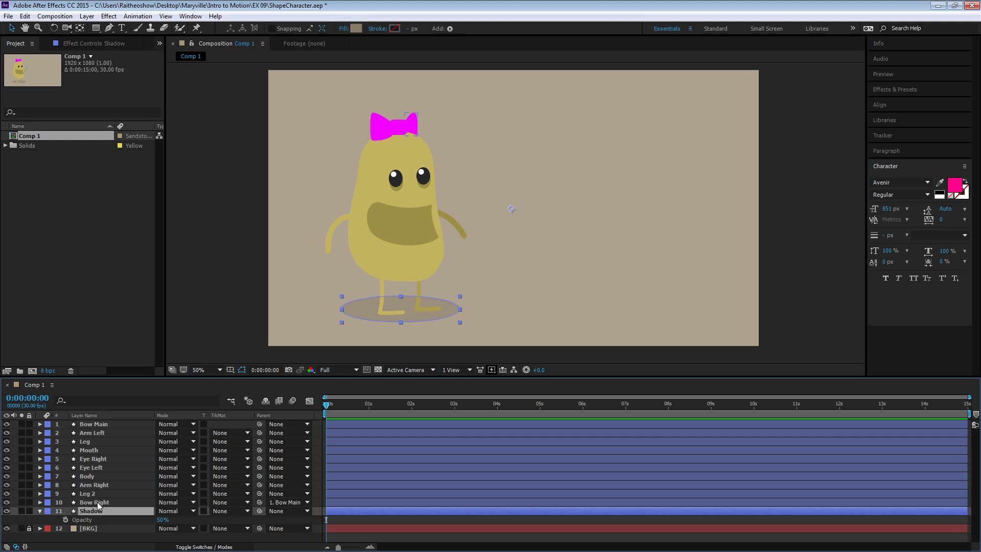
left_click(91, 502)
left_click(89, 493)
left_click(98, 484)
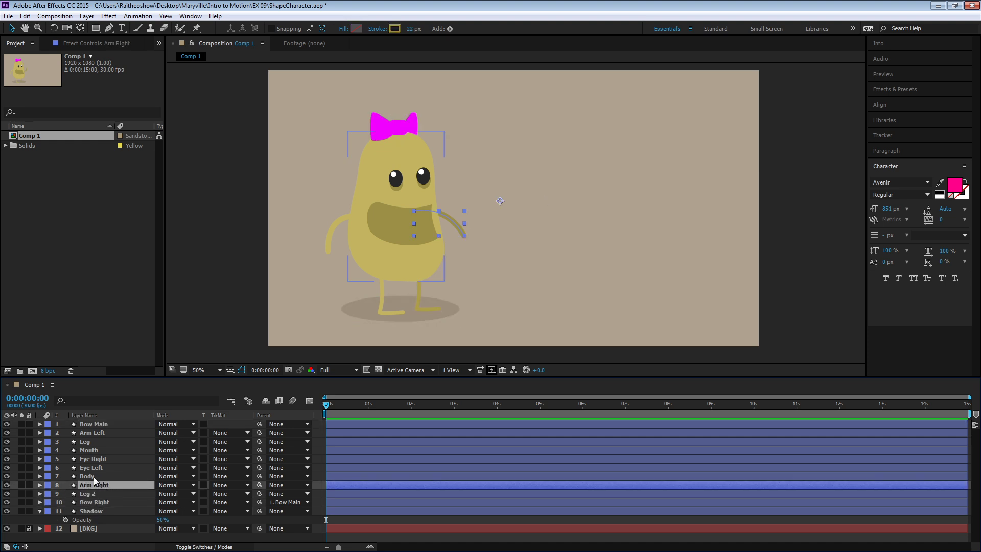
left_click(94, 476)
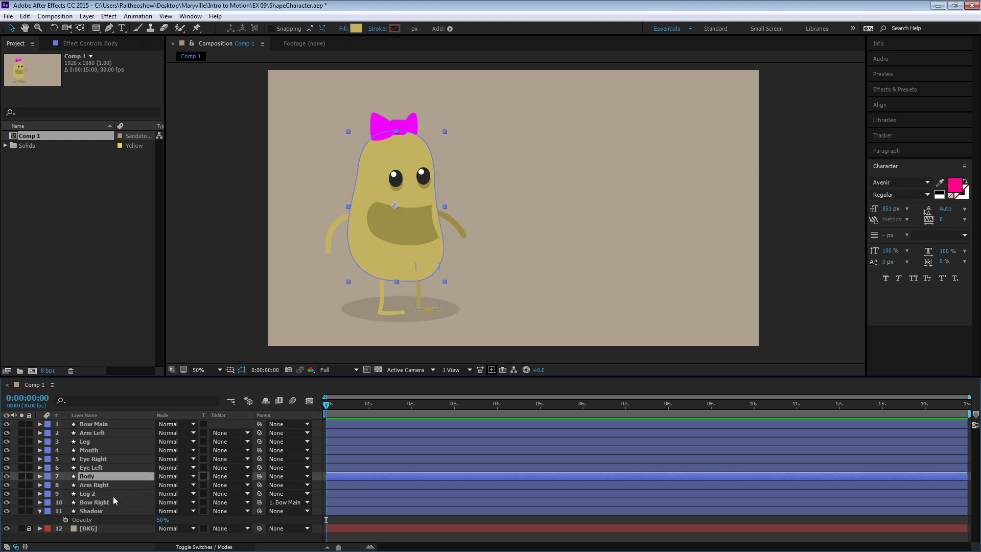
- Parent the Bow Main layer to the Body layer and give Body a yellow label color
left_click(214, 424)
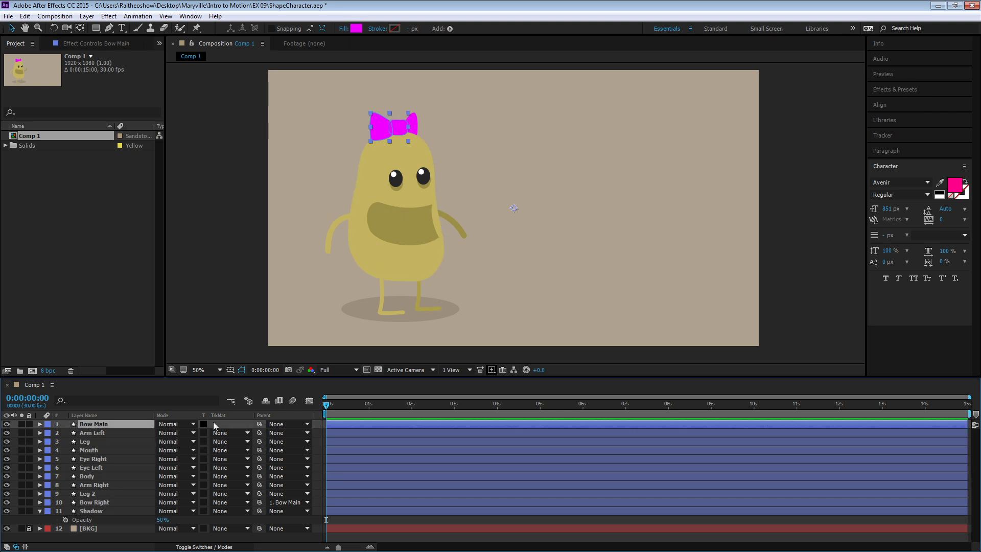
left_click(280, 424)
left_click(281, 425)
left_click_drag(259, 424, 115, 475)
left_click(48, 476)
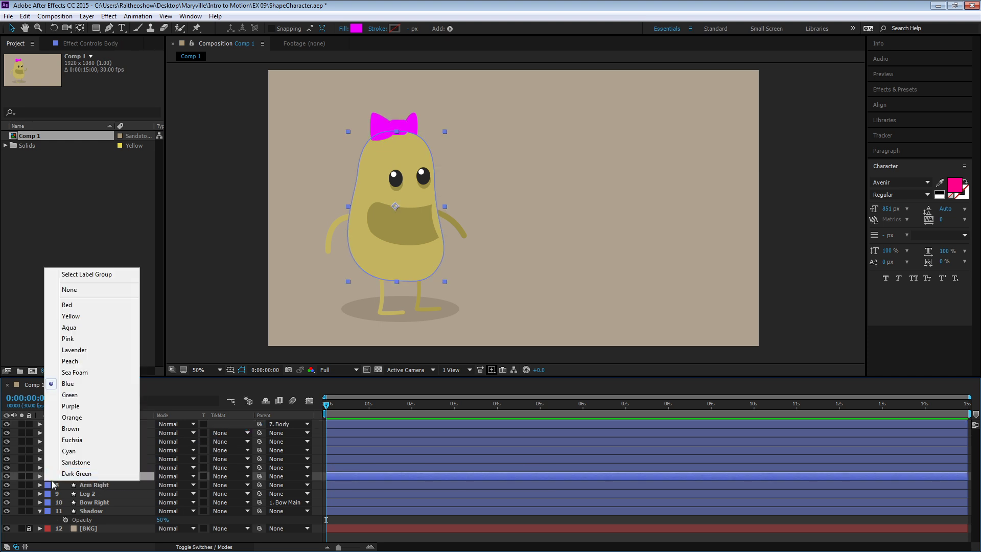
left_click(71, 316)
- Parent the Arm Left, Leg, Mouth, Eye Right and Eye Left layers to the Body layer together
left_click(91, 467)
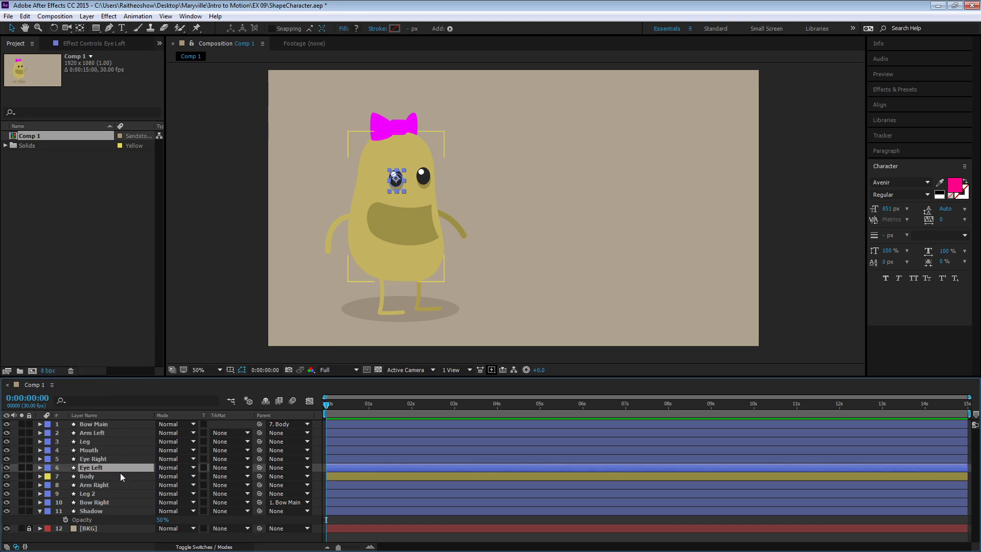
left_click(97, 435, "shift")
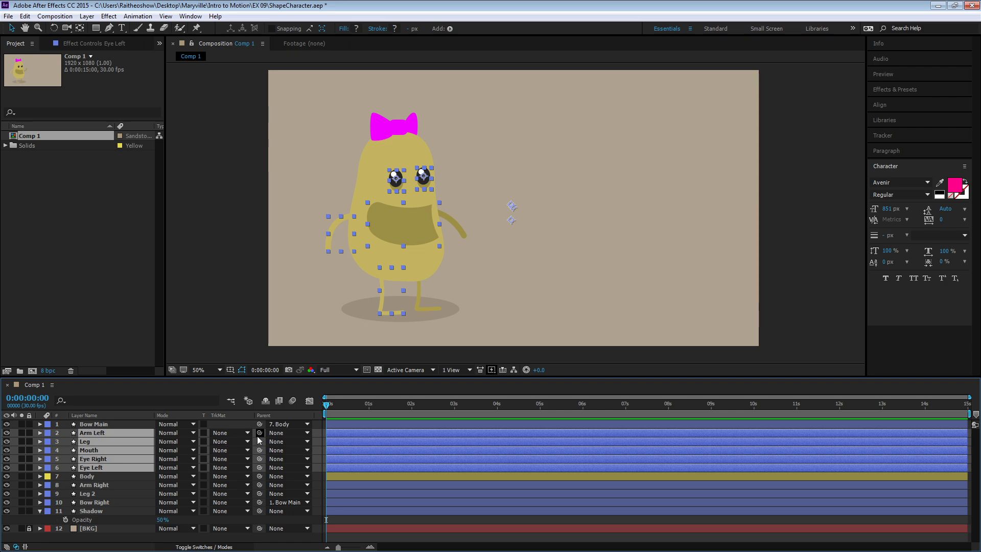
left_click_drag(259, 432, 94, 478)
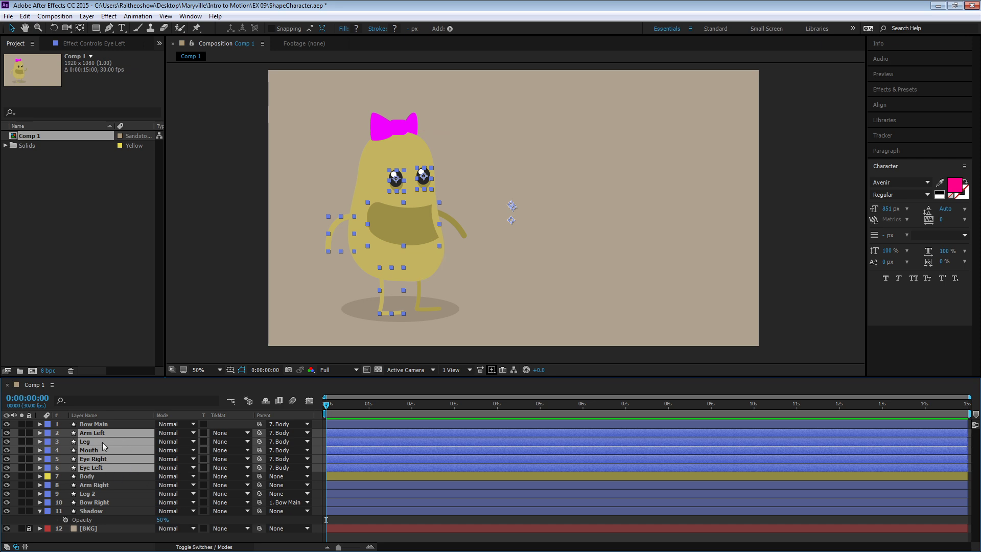
- Parent the Arm Right, Leg 2 and Shadow layers to the Body layer
left_click(95, 485)
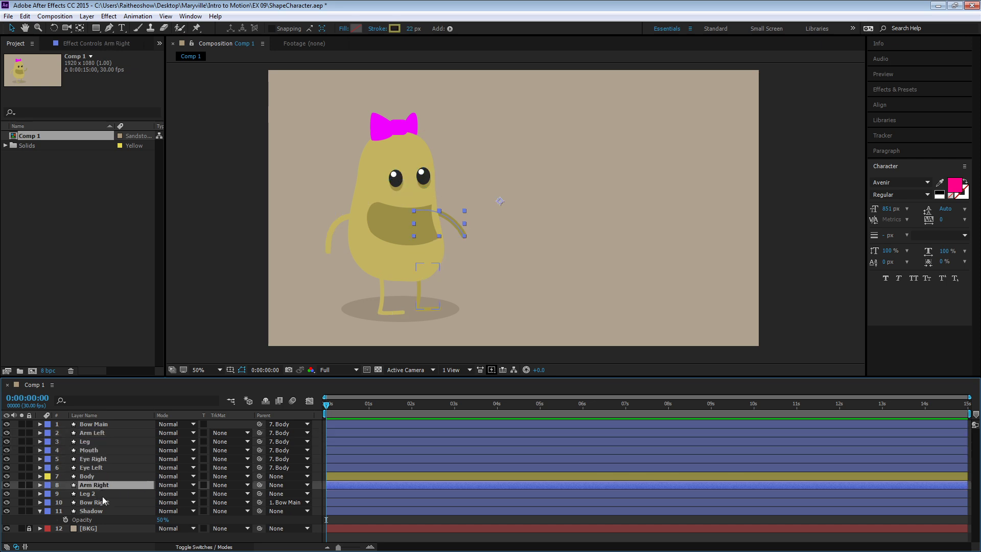
left_click(108, 494, "ctrl")
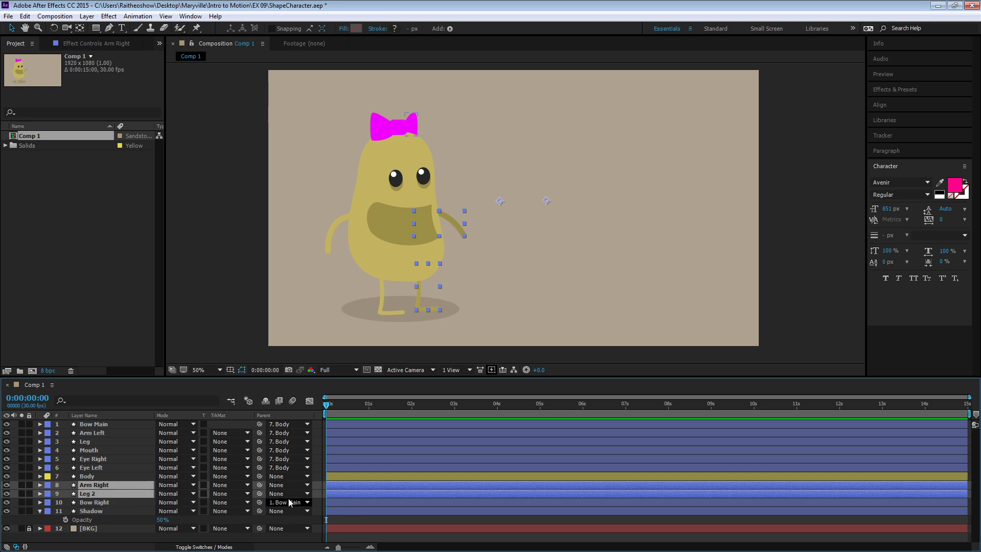
left_click_drag(259, 486, 104, 475)
left_click(93, 510)
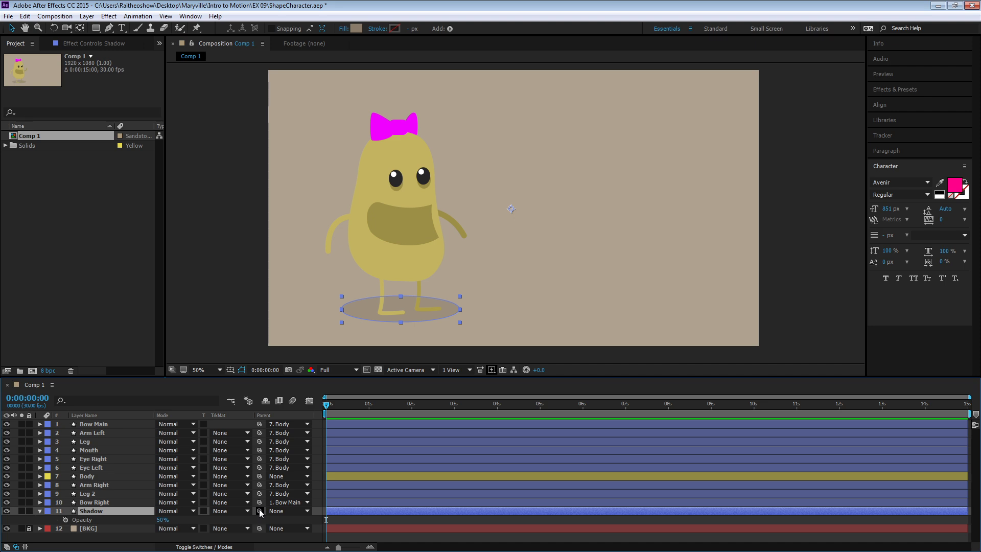
left_click_drag(260, 510, 85, 476)
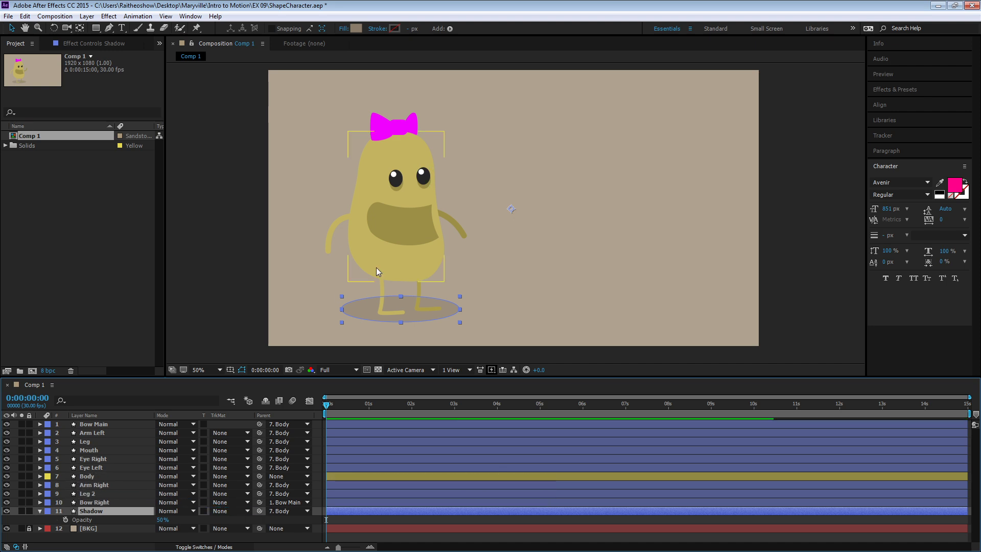
- Try moving the Body layer and the Bow Main layer in the composition to test the parenting
left_click(103, 476)
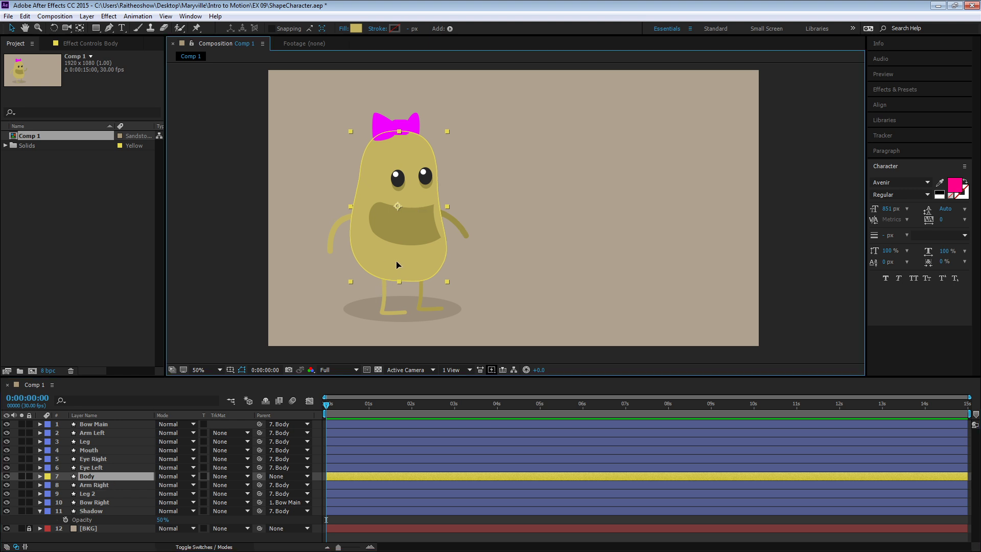
mouse_move(397, 265)
left_mouse_down()
mouse_move(355, 268)
mouse_move(388, 231)
mouse_move(394, 255)
left_mouse_up()
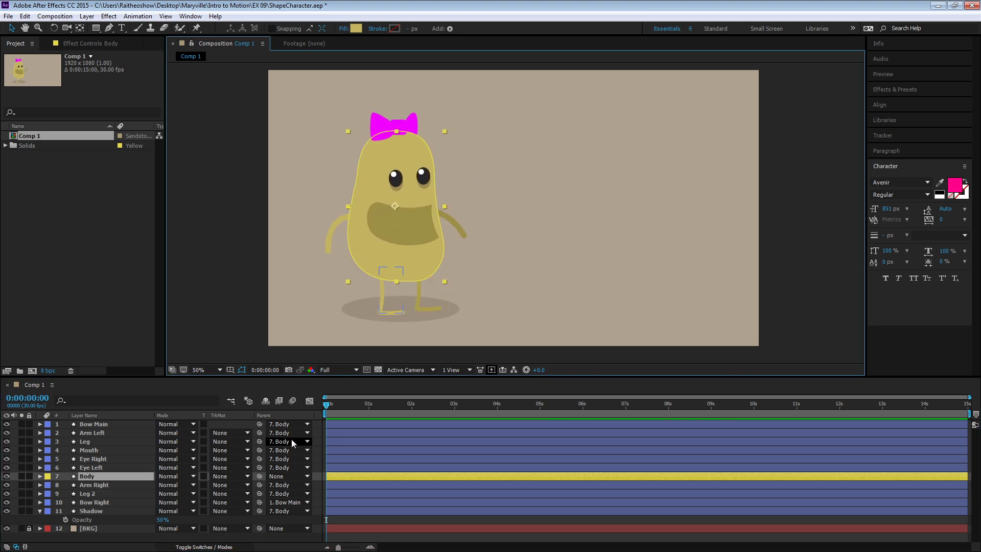
left_click(121, 425)
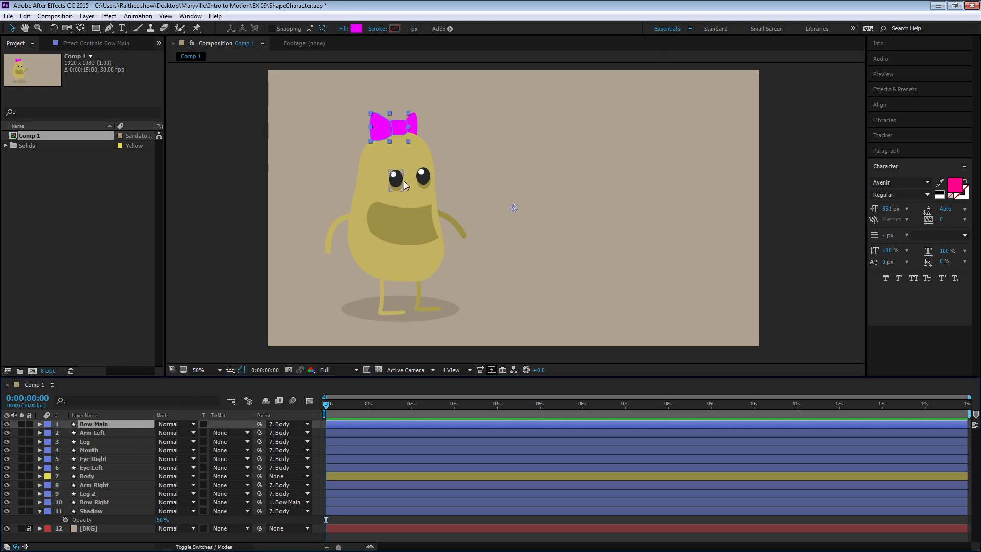
left_click_drag(398, 132, 398, 137)
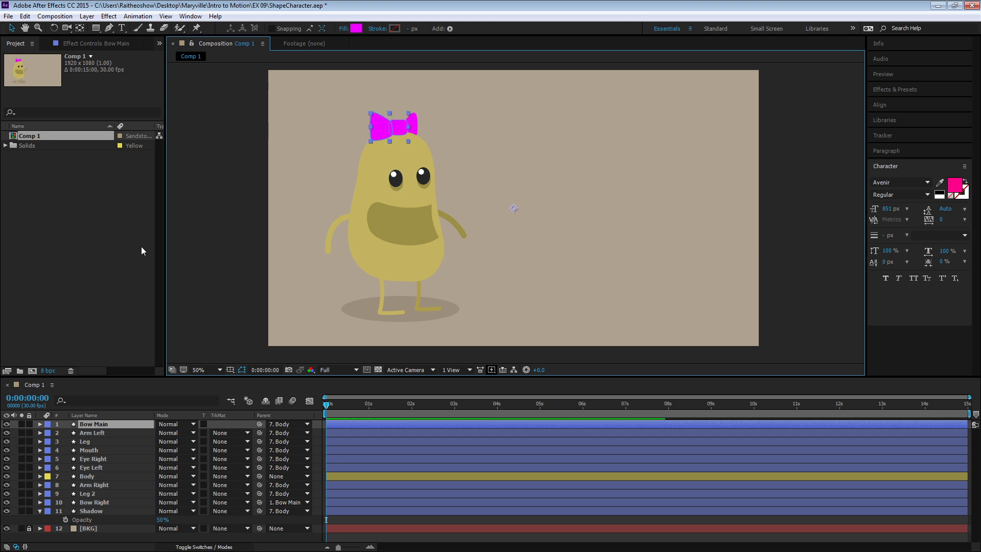
left_click(332, 476)
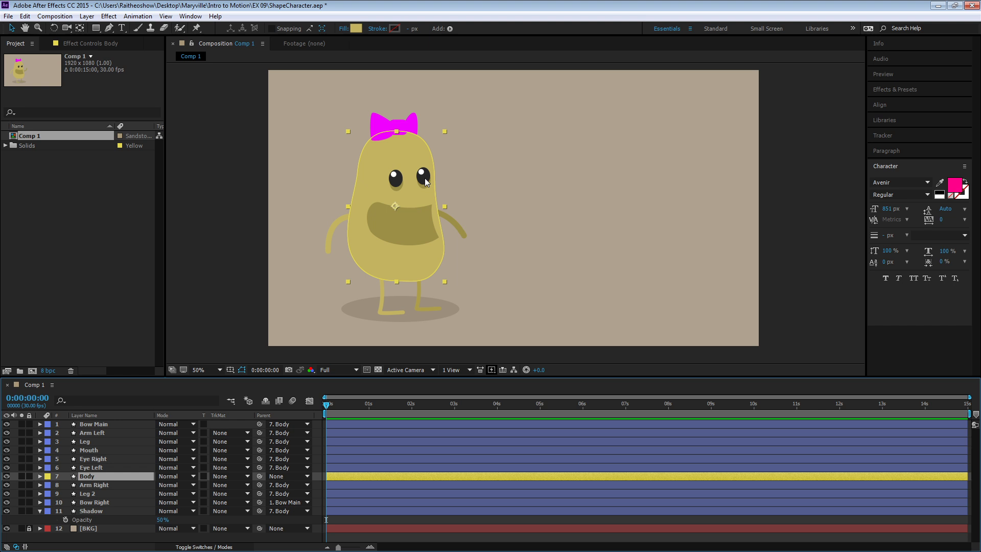
left_click(245, 213)
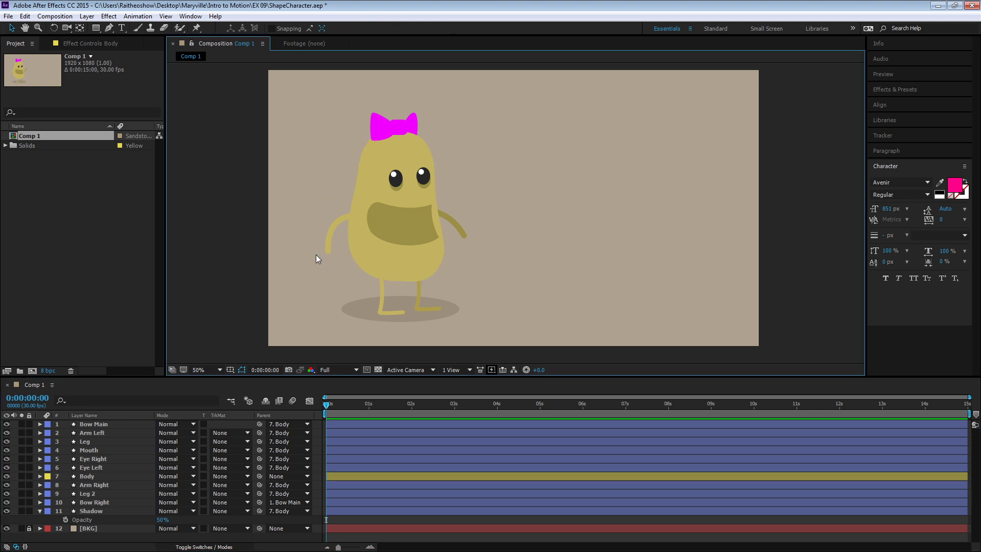
- Add a Position keyframe to the Body layer about half a second in, and set the current time to 0:00:01:00
left_click(89, 477)
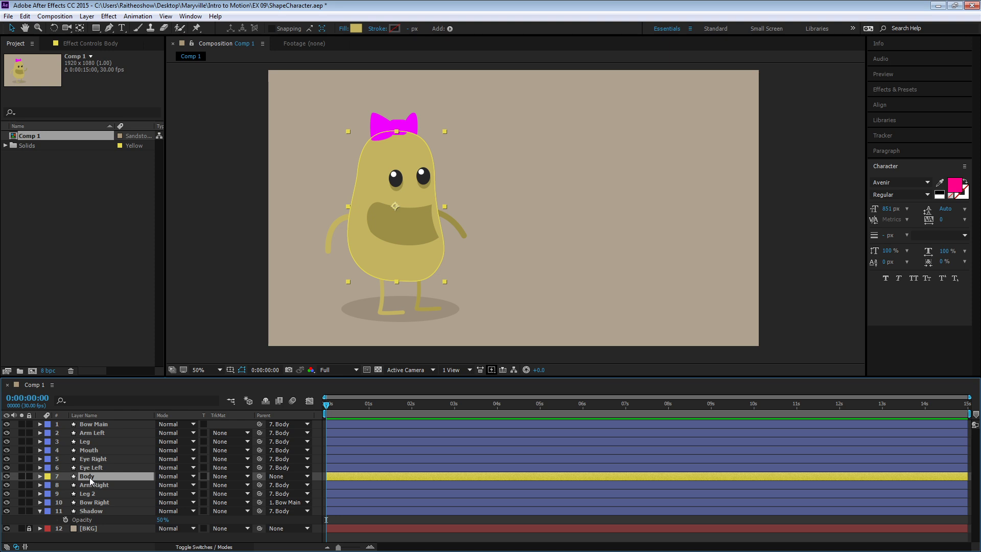
key("p")
left_click(66, 485)
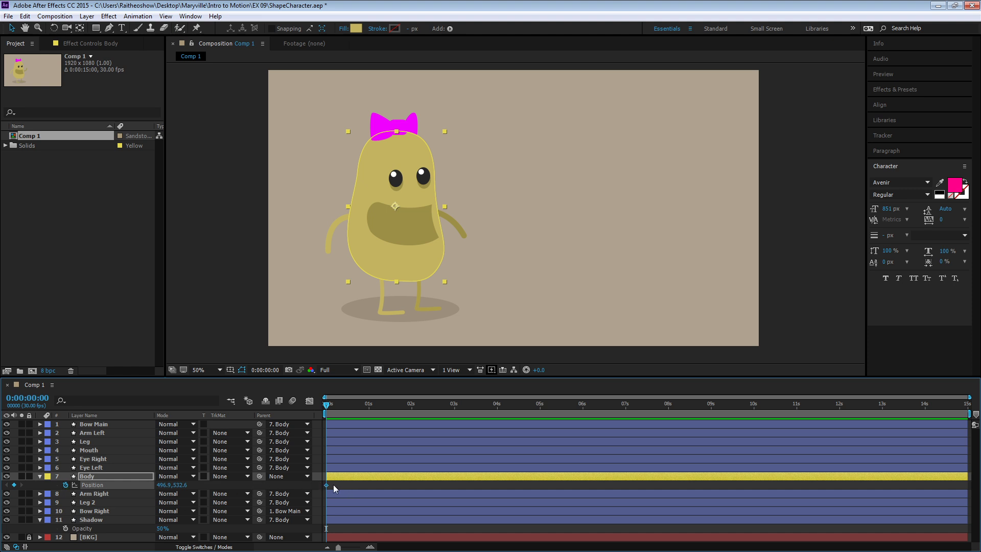
left_click_drag(327, 485, 345, 485)
left_click_drag(327, 406, 343, 413)
left_click_drag(342, 406, 369, 411)
- Try raising the Body layer by 20 px at 0:00:01:00, and undo the move
key("shift+Up")
key("shift+Up")
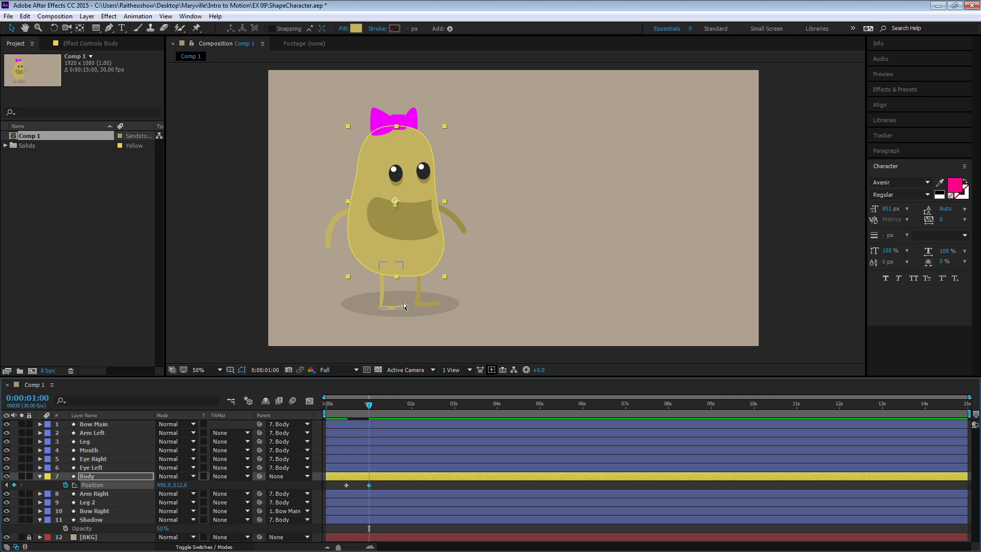
key("ctrl+z")
key("ctrl+z")
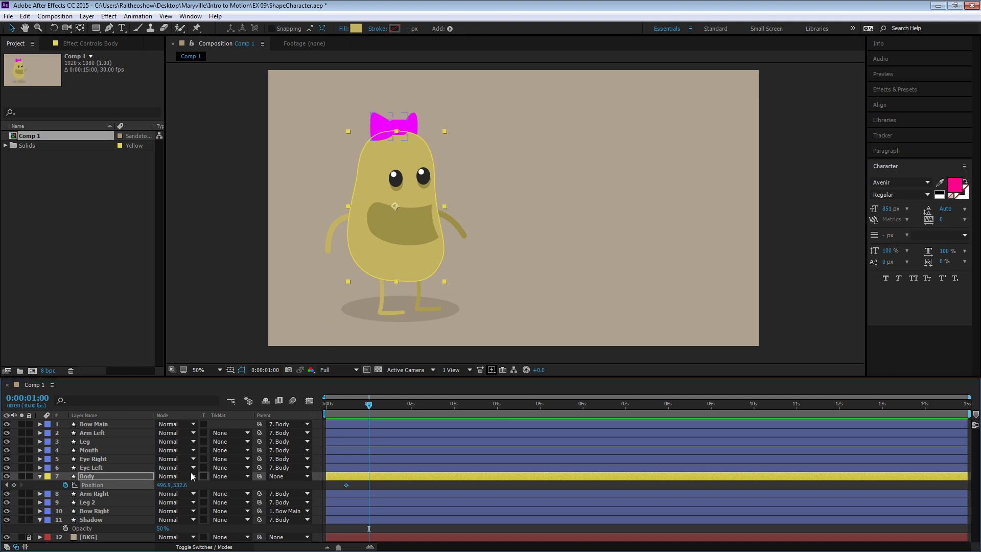
- Set the Shadow layer's parent to None and raise the Body layer 20 px to a Y position of 512.6 at 0:00:01:00
left_click(278, 521)
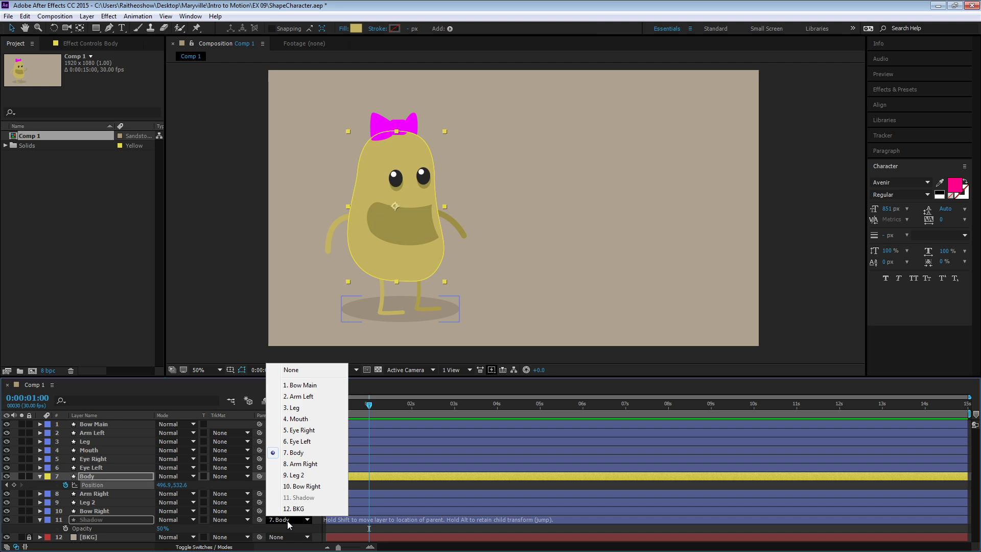
left_click(301, 371)
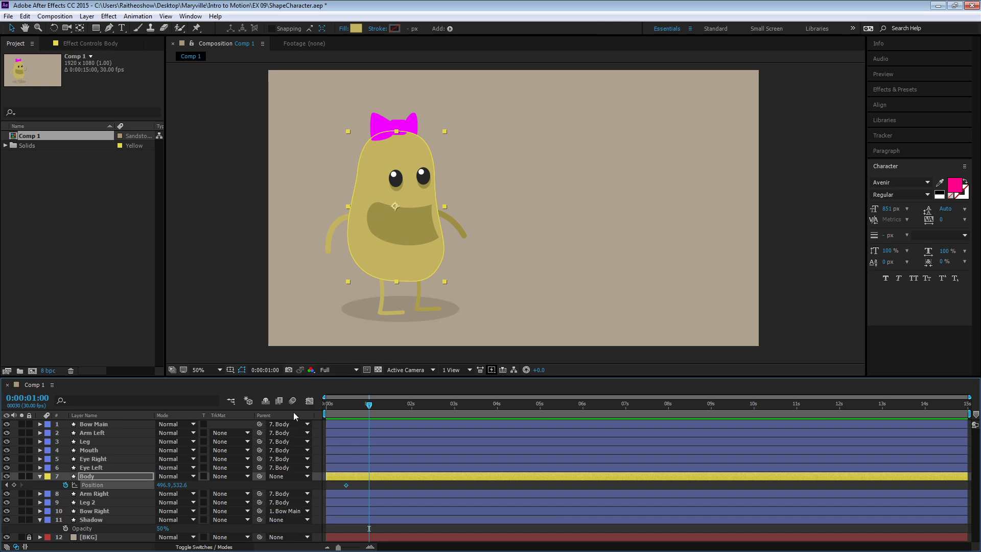
key("shift+Up")
key("shift+Up")
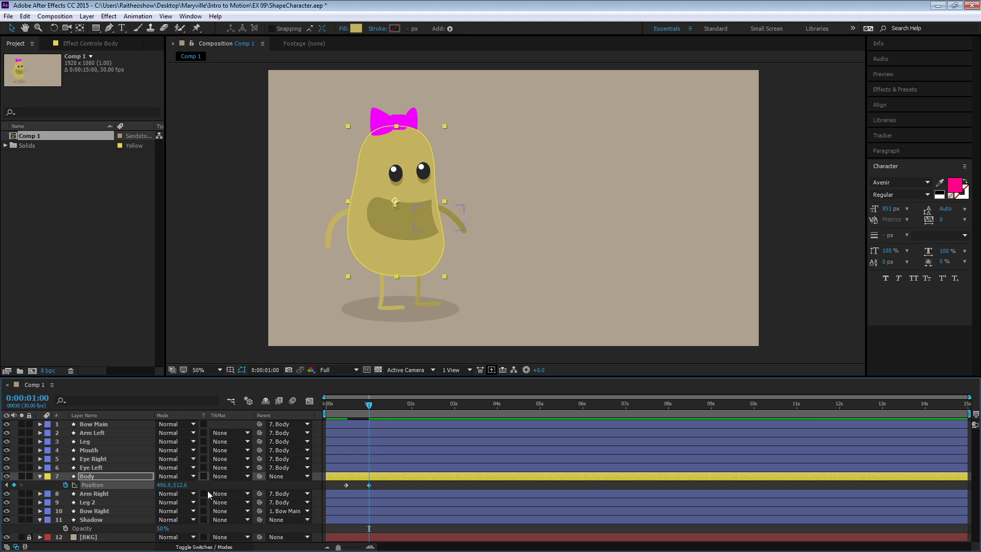
- Lower the Body layer 8 px to a Y position of 520.6 at 0:00:01:06
left_click_drag(407, 267, 589, 264)
key("ctrl+z")
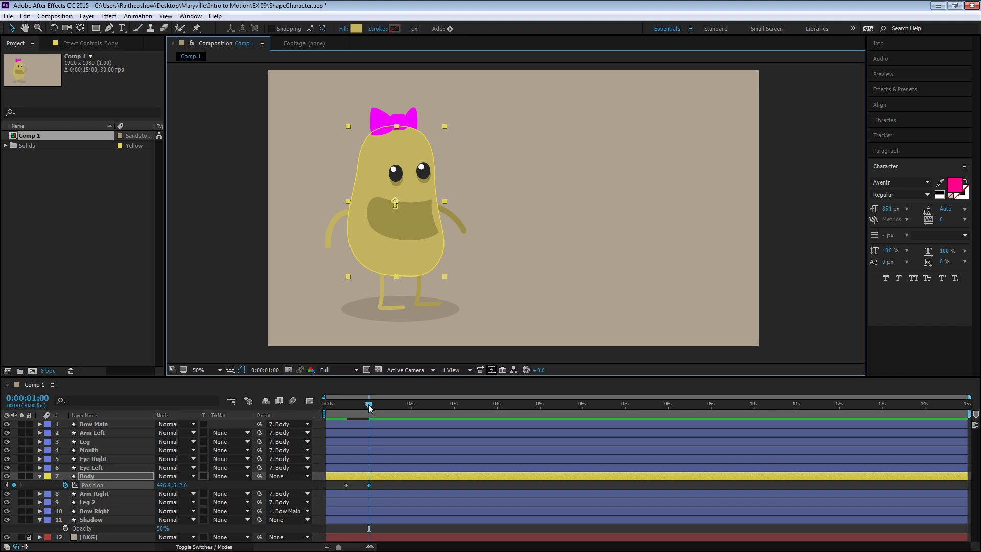
mouse_move(370, 407)
left_mouse_down()
mouse_move(315, 407)
mouse_move(445, 408)
mouse_move(333, 409)
mouse_move(378, 414)
left_mouse_up()
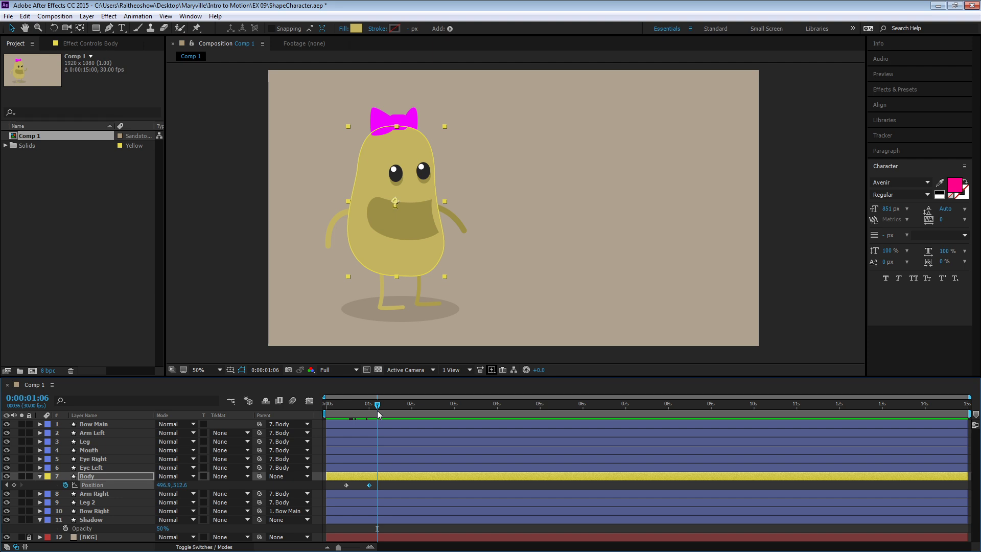
key("shift+Down")
key("shift+Down")
key("shift+Up")
key("shift+Up")
key("Down")
key("Down")
key("Down")
key("Down")
key("Down")
key("Down")
key("Down")
key("Down")
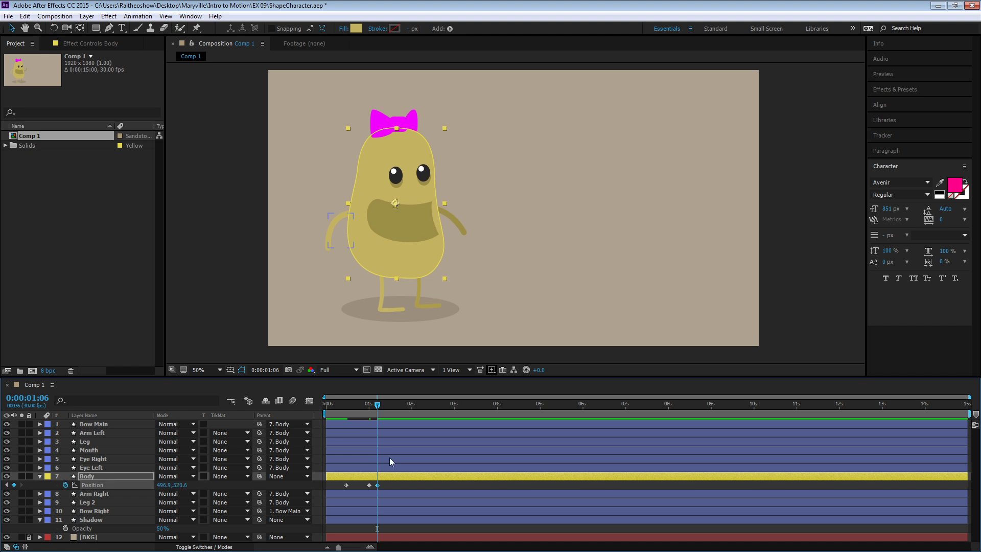
- Move the Body layer's last two Position keyframes earlier, to 0:00:00:19 and 0:00:00:22, and preview the faster movement
key("space")
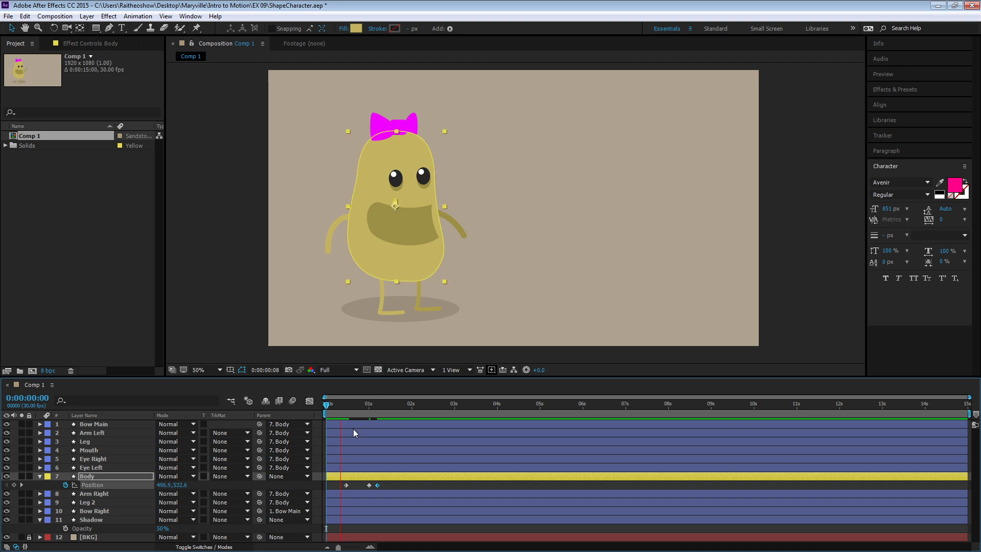
key("space")
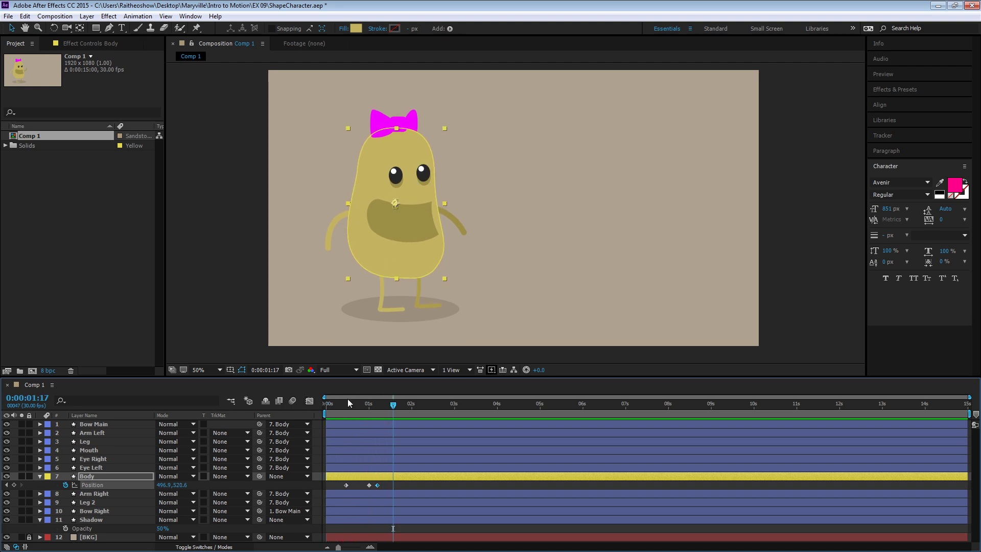
left_click_drag(383, 483, 357, 486)
key("ctrl+z")
left_click(392, 486)
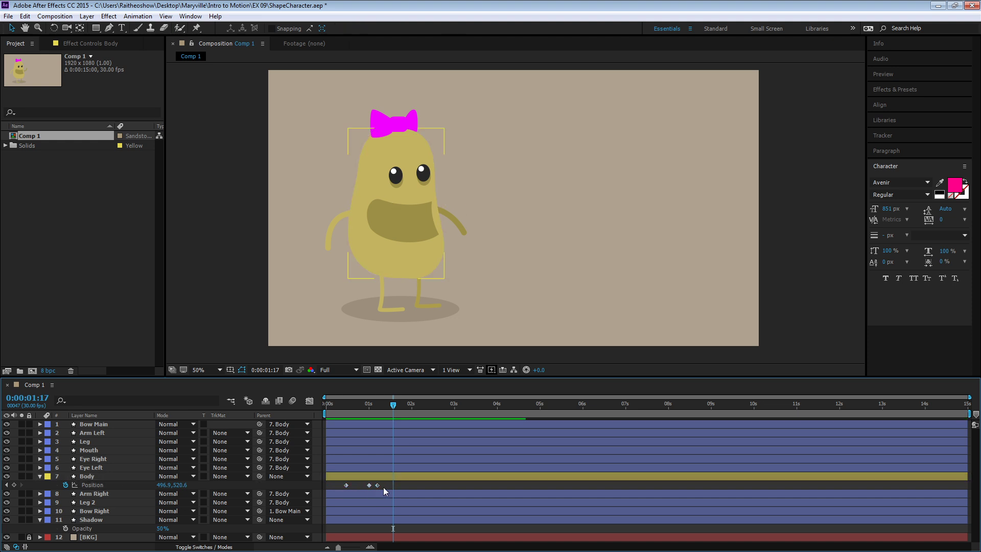
left_click_drag(390, 484, 358, 486)
left_click(367, 488)
key("space")
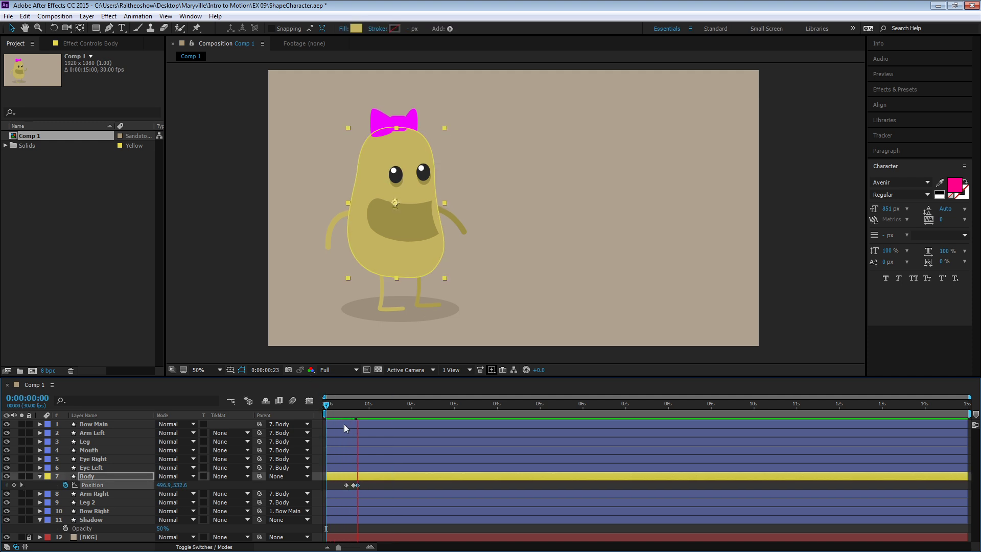
key("space")
- Add Position keyframes to the Eye Right and Eye Left layers at 0:00:00:19
mouse_move(341, 407)
left_mouse_down()
mouse_move(390, 404)
mouse_move(298, 405)
mouse_move(369, 405)
mouse_move(346, 406)
mouse_move(356, 404)
left_mouse_up()
left_click(387, 308)
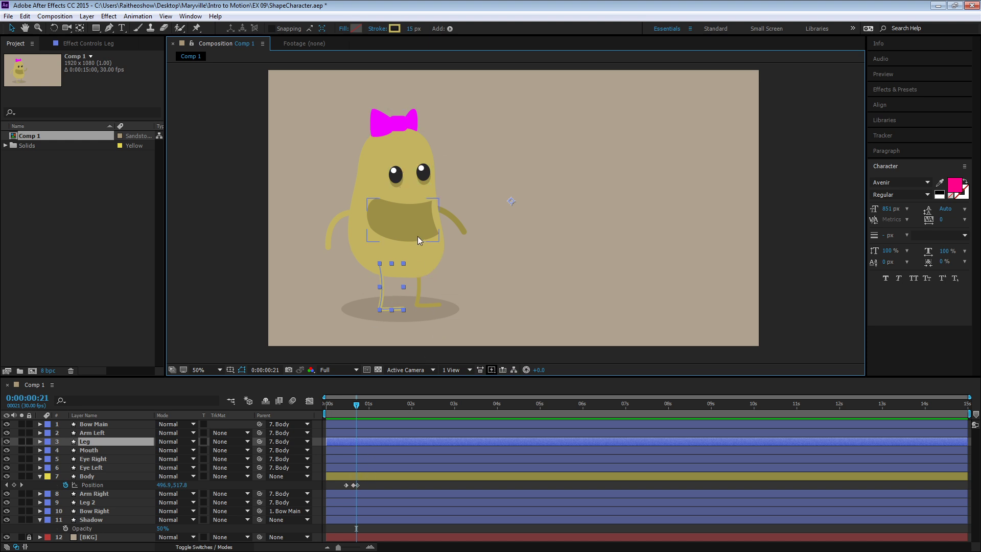
left_click(398, 176)
left_click(425, 173)
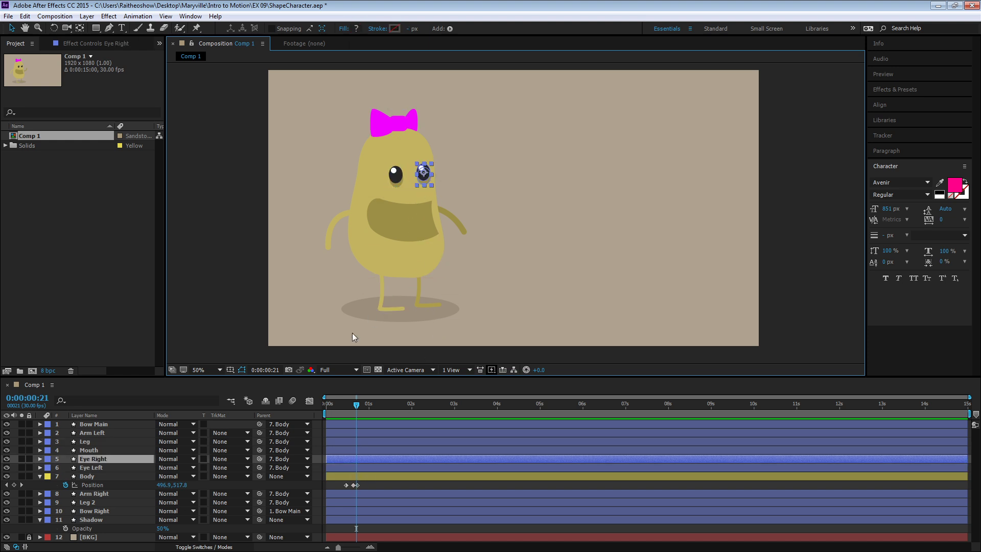
left_click(97, 467, "shift")
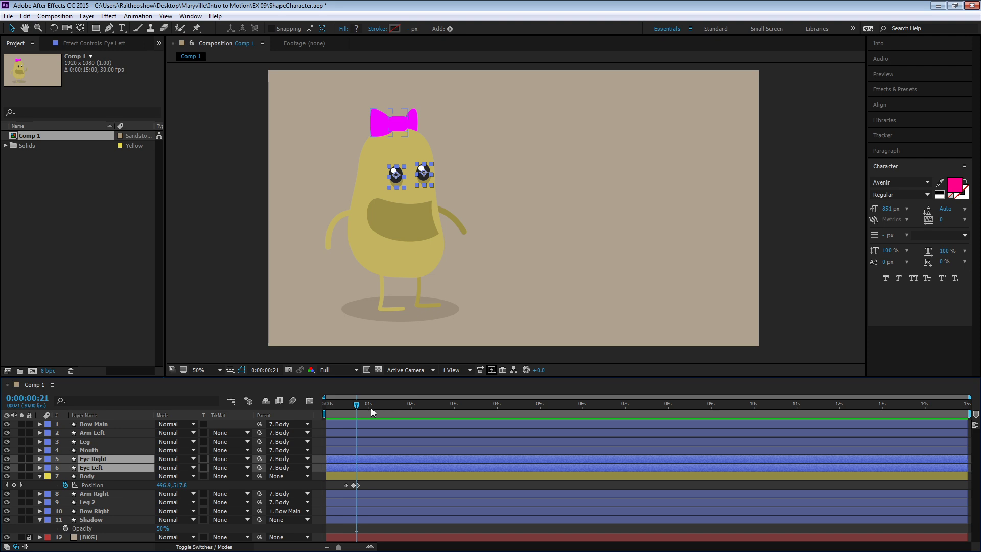
left_click_drag(356, 407, 353, 405)
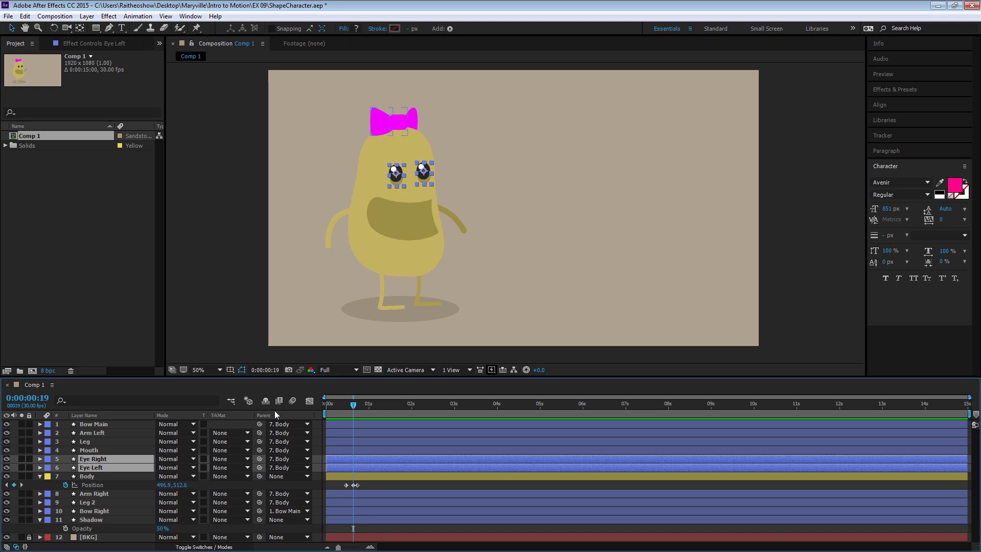
key("p")
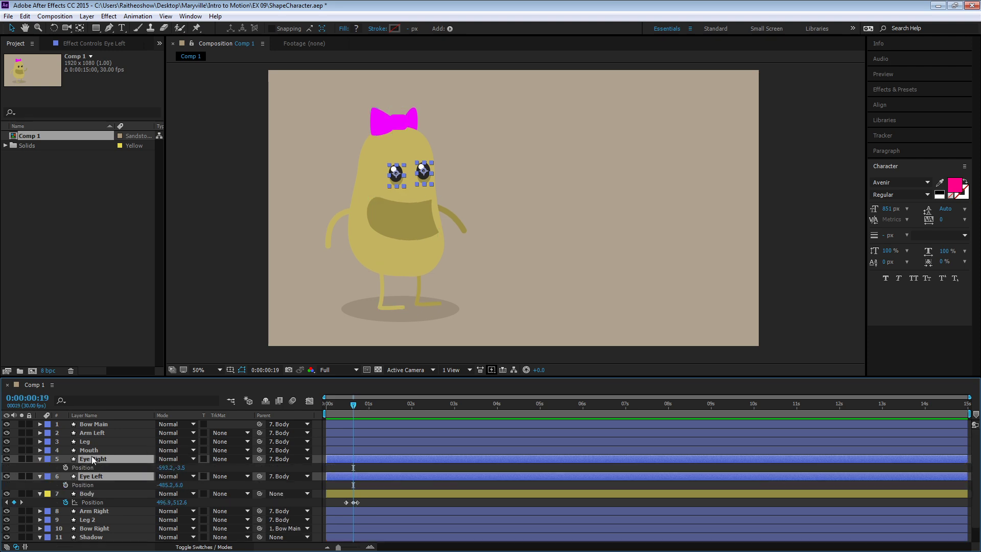
left_click(65, 467)
left_click(65, 485)
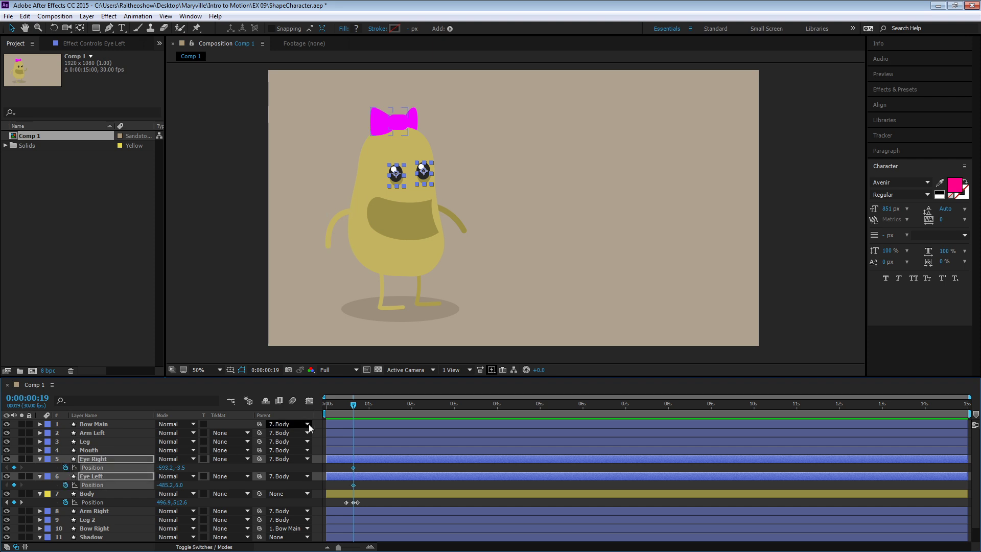
- Raise both eye layers 6 px at 0:00:00:22, to Y positions of -9.5 for Eye Right and 0.0 for Eye Left
left_click(357, 403)
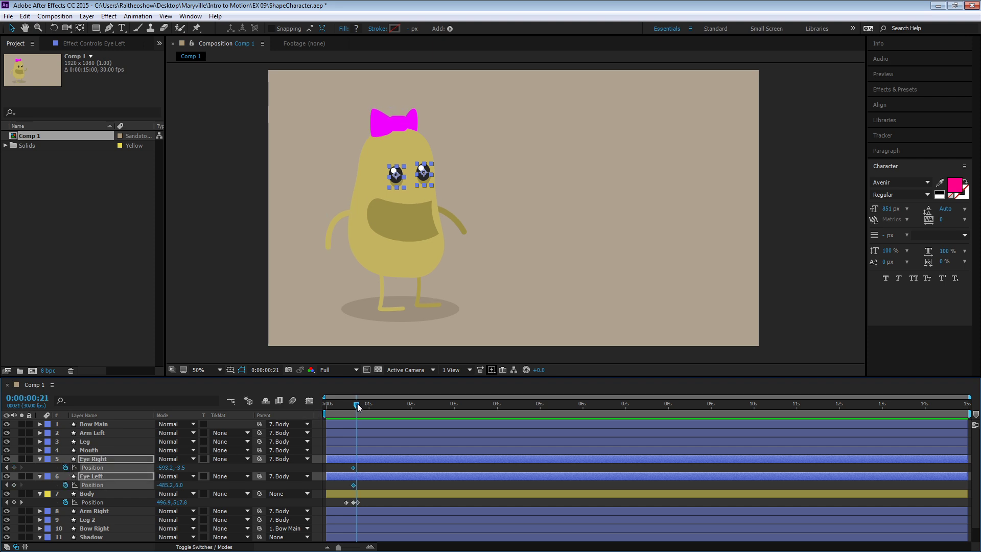
left_click_drag(357, 403, 359, 404)
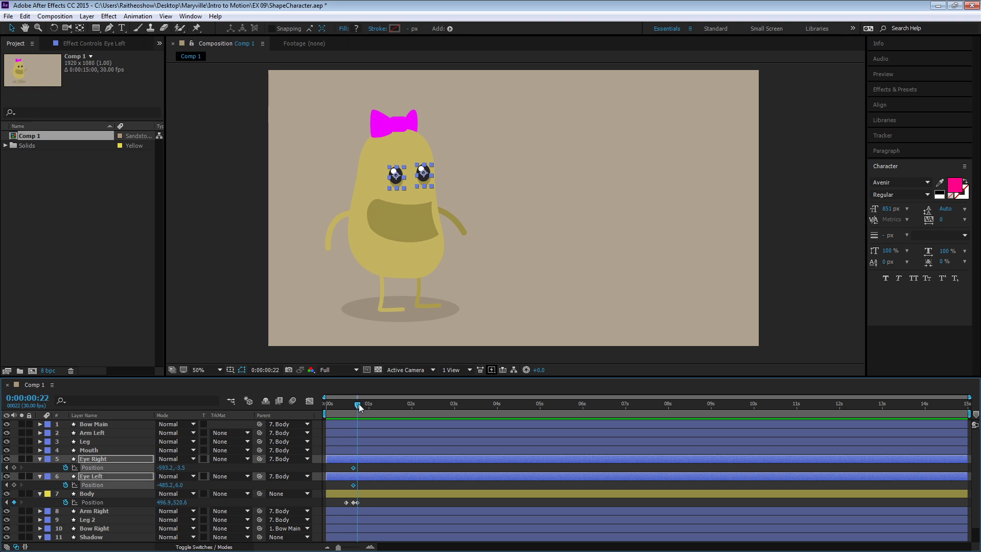
key("Up")
key("Up")
key("Up")
key("Up")
key("Up")
key("Up")
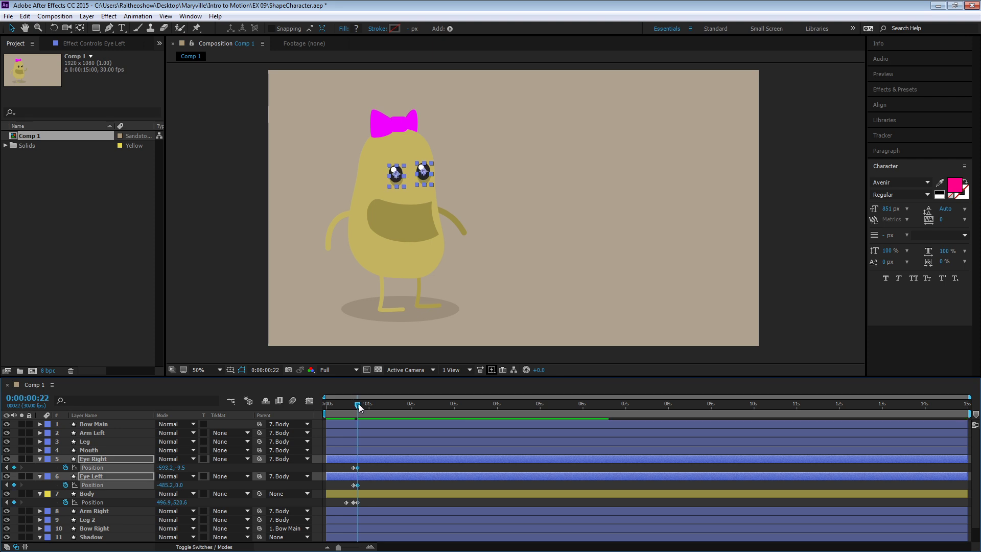
- Lower the Eye Right layer 6 px to a Y position of -3.5 at 0:00:00:25
left_click(370, 479, "ctrl")
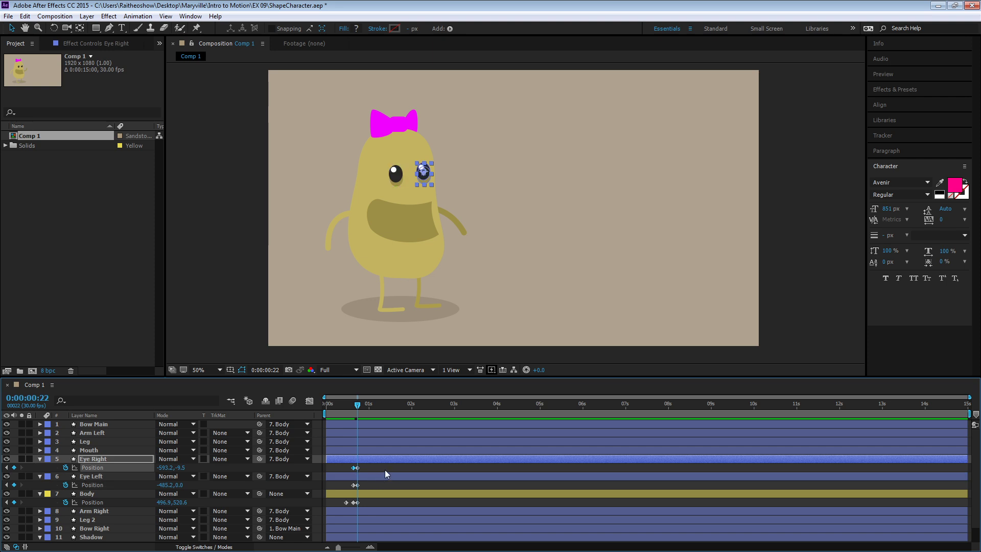
left_click(356, 486)
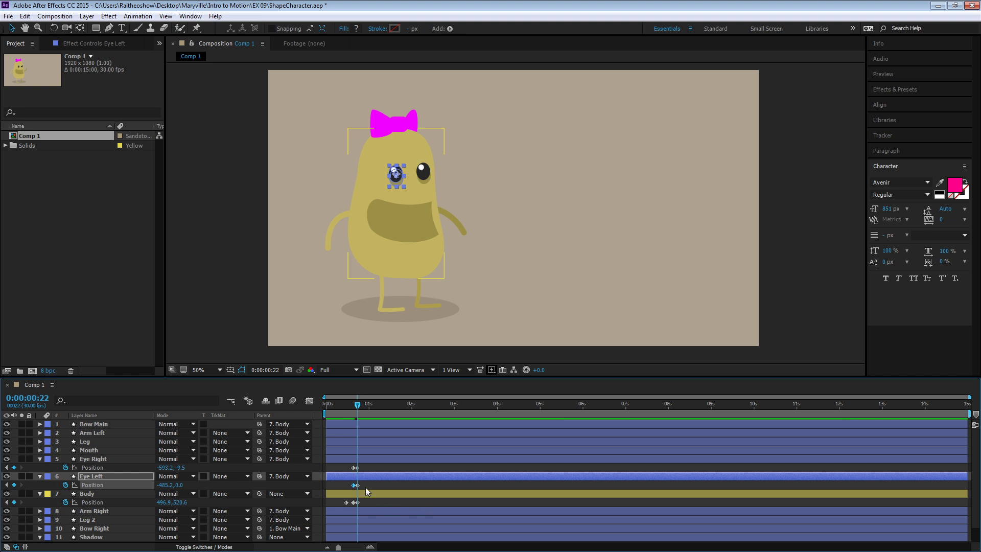
left_click(355, 467, "shift")
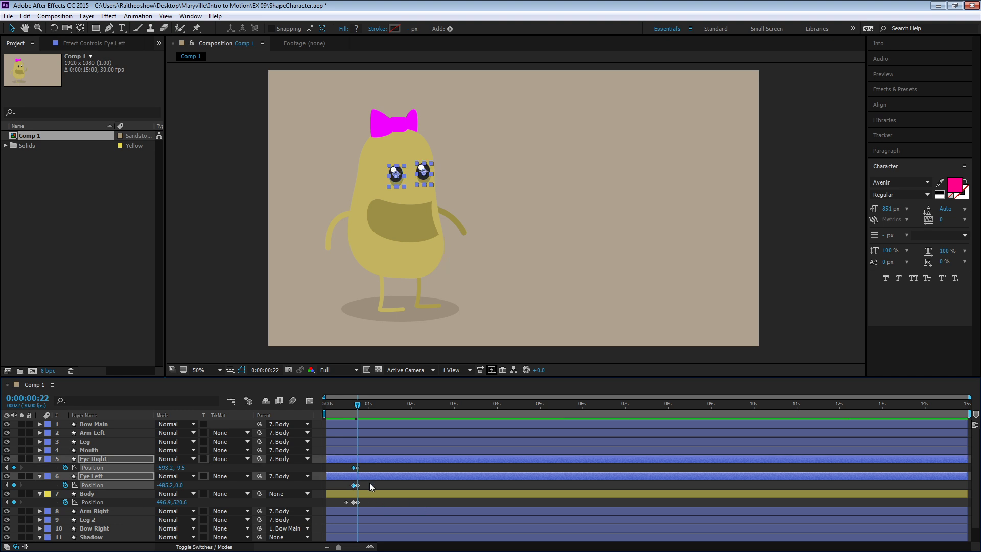
left_click(362, 405)
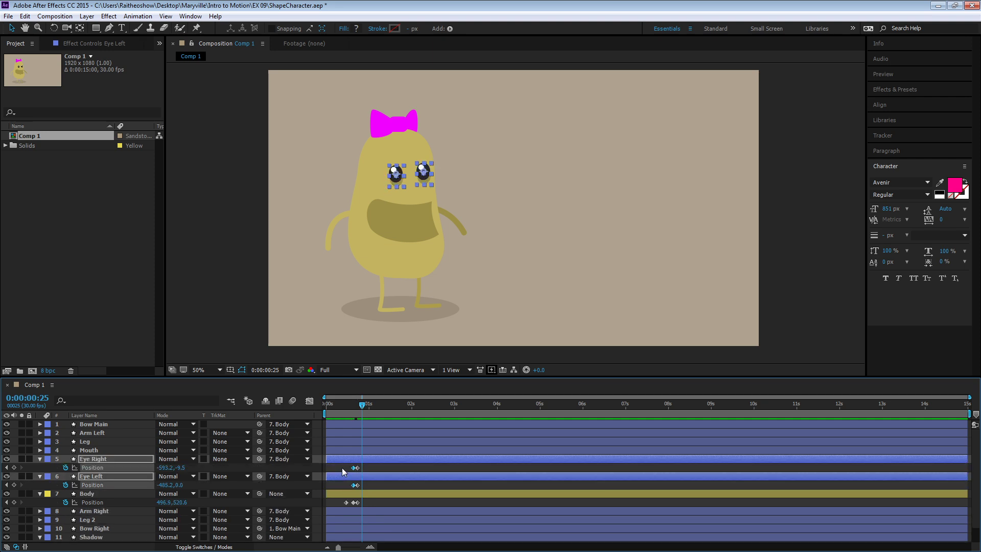
left_click(343, 471)
left_click(355, 467)
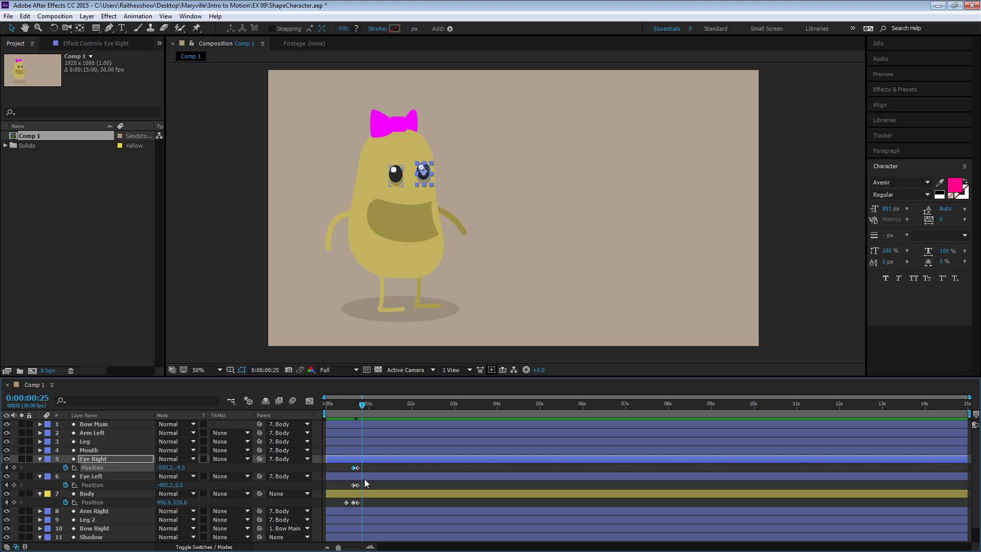
key("Down")
key("Down")
key("Down")
key("Down")
key("Down")
key("Down")
- Lower the Eye Left layer 6 px to a Y position of 6.0 at 0:00:00:25
left_click(355, 484)
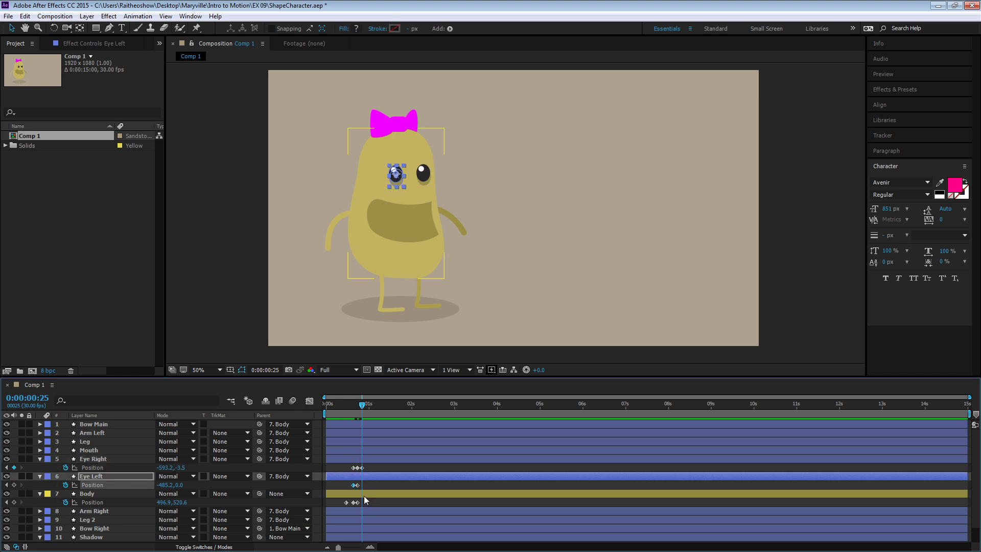
key("Down")
key("Down")
key("Down")
key("Down")
key("Down")
key("Down")
- Preview the animation from the beginning to check how the eyes follow the body's movement
left_click_drag(363, 406, 326, 405)
left_click(338, 467)
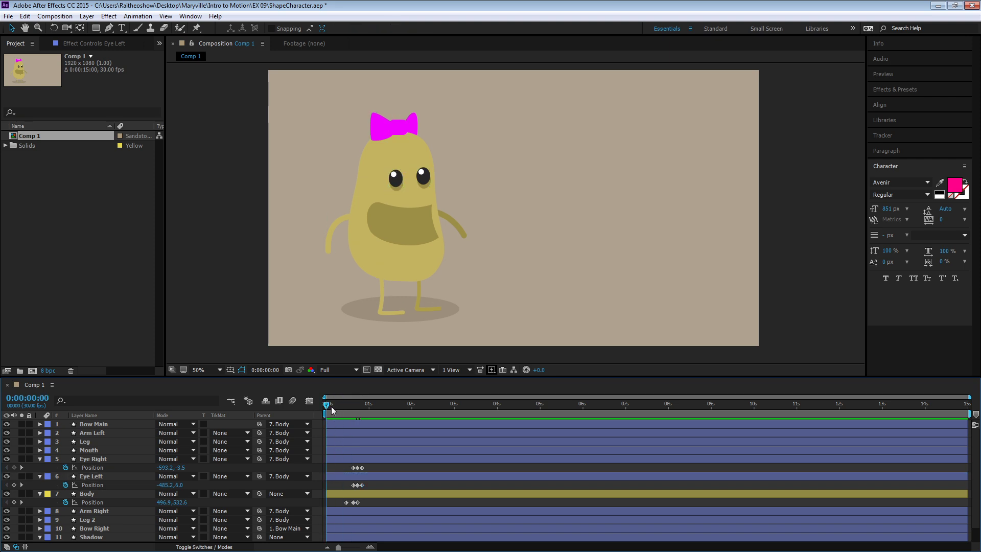
left_click(329, 405)
key("space")
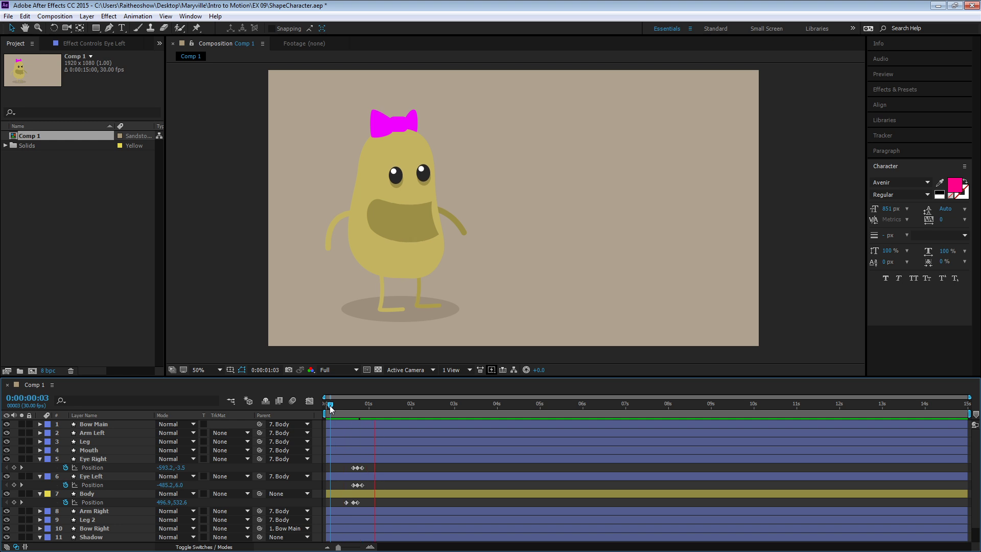
left_click_drag(329, 405, 320, 403)
key("space")
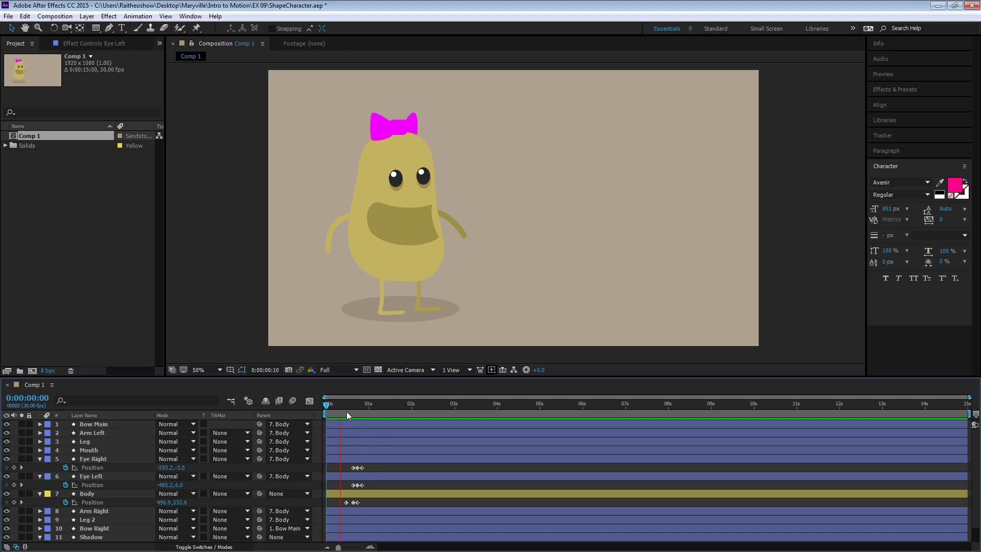
key("space")
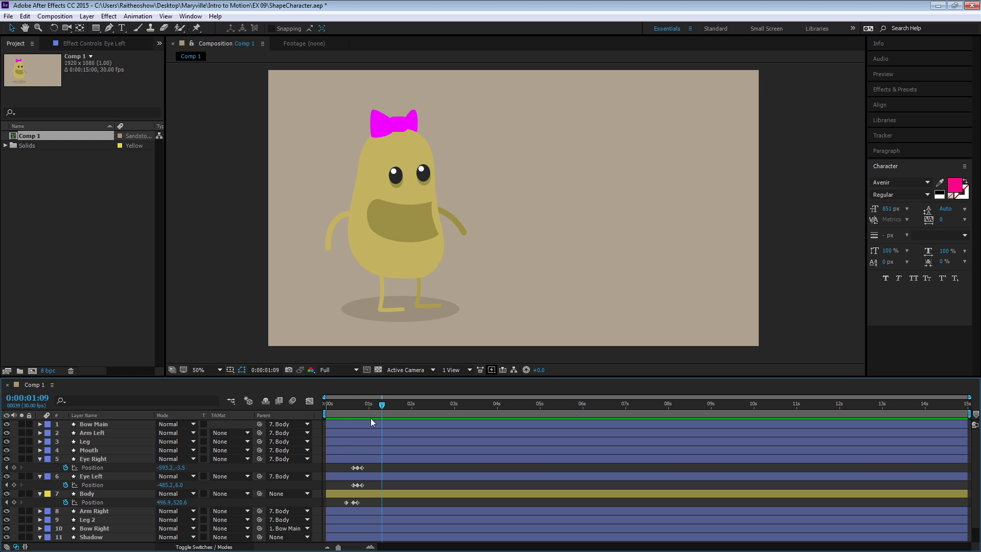
- Add a Position keyframe to the Bow Main layer at 0:00:00:23
left_click(366, 404)
left_click(94, 423)
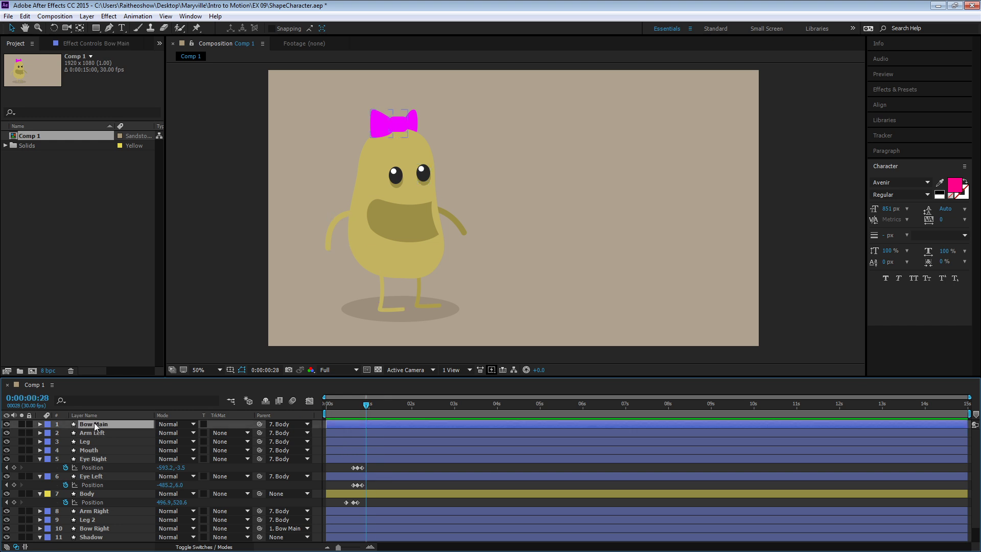
key("p")
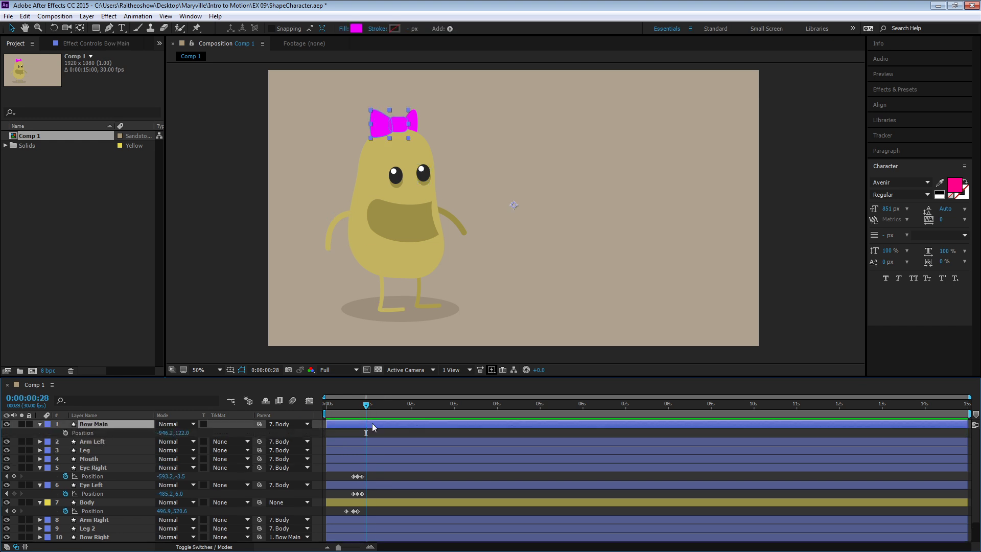
left_click_drag(369, 408, 361, 408)
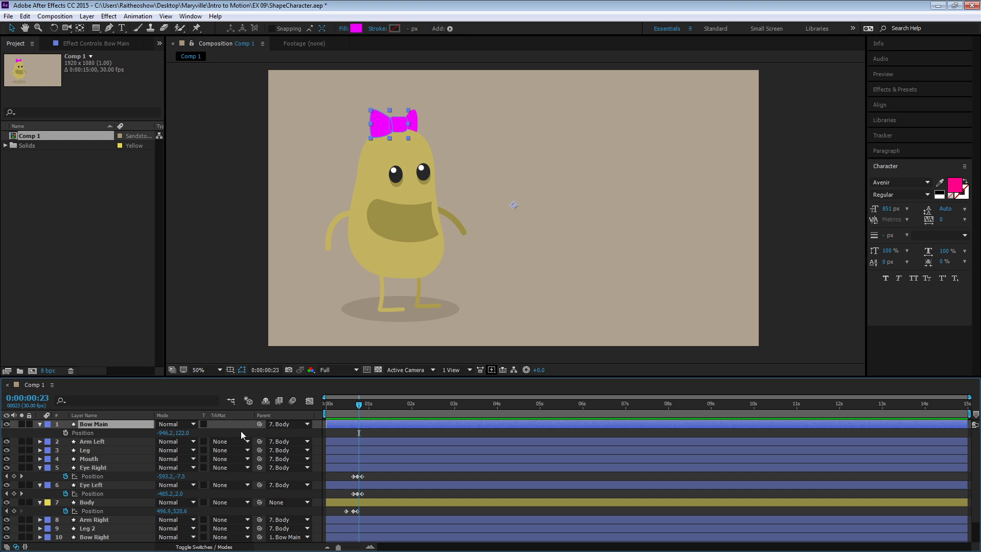
left_click(65, 432)
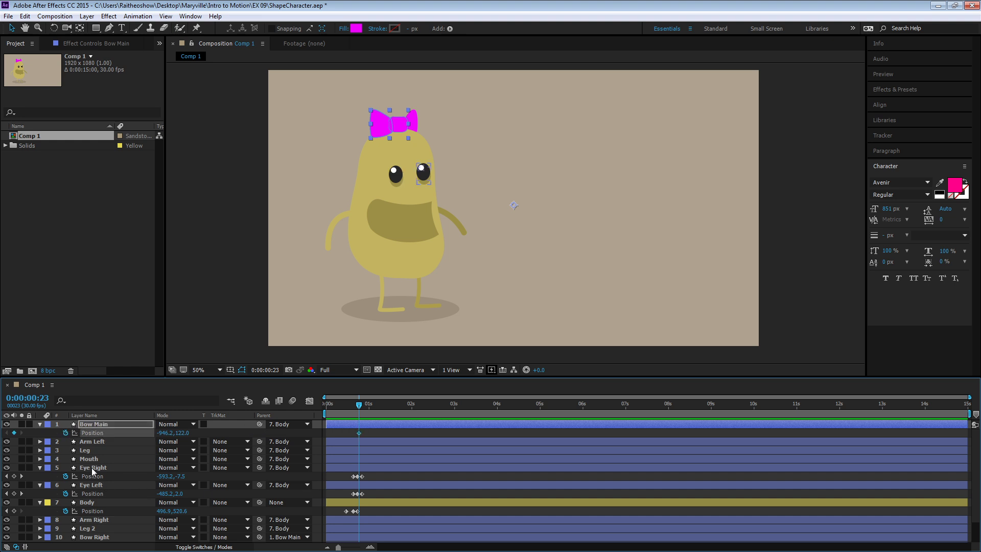
- Raise the Bow Main layer 8 px to a Y position of 114.0 at about 0:00:00:26
left_click(364, 406)
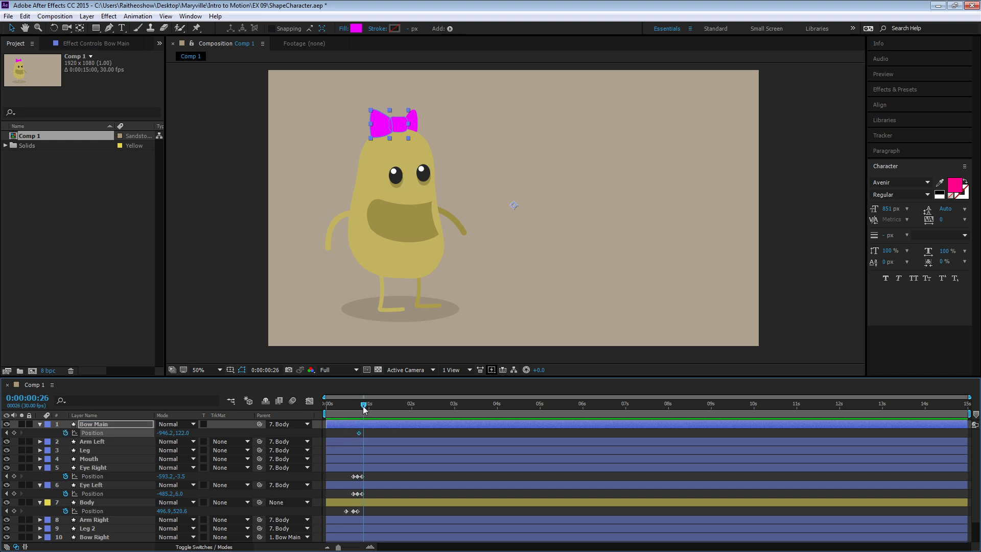
key("Right")
key("Up")
key("Up")
key("Up")
key("Up")
key("Up")
key("Up")
- Lower the Bow Main layer 8 px to a Y position of 122.0 at about 0:00:00:28
left_click(367, 409)
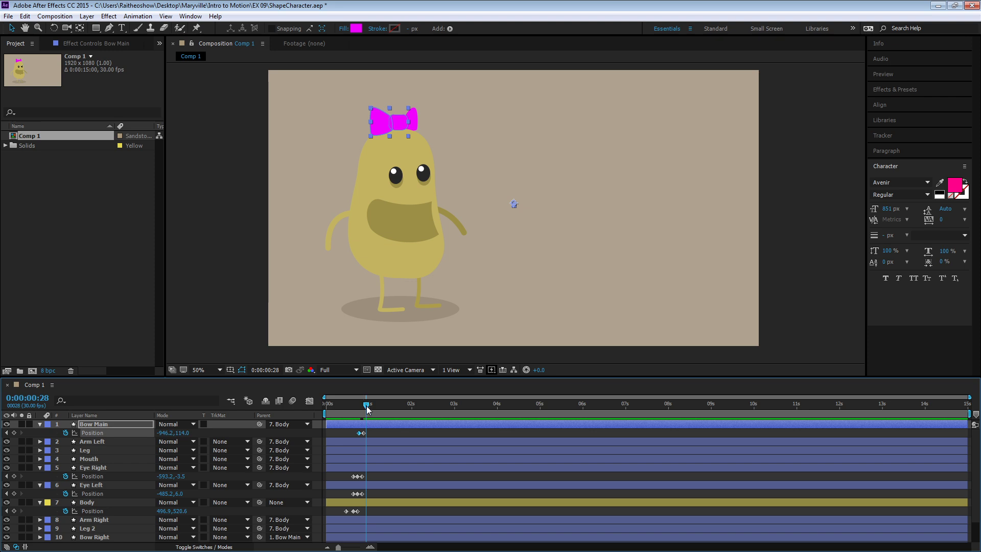
left_click_drag(367, 409, 315, 411)
key("Down")
key("Down")
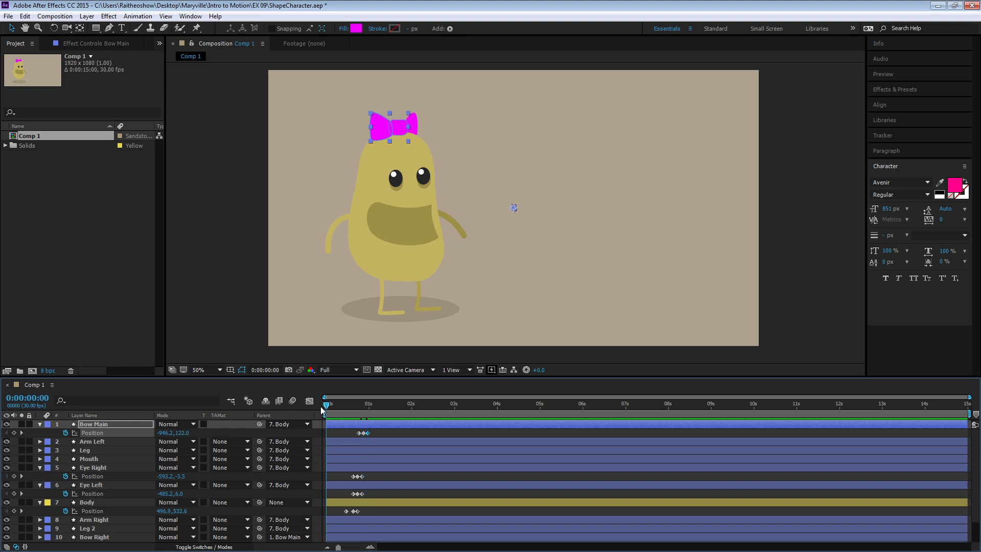
- Preview the bow's movement, shift the Bow Main layer's three Position keyframes slightly earlier, and preview again
key("space")
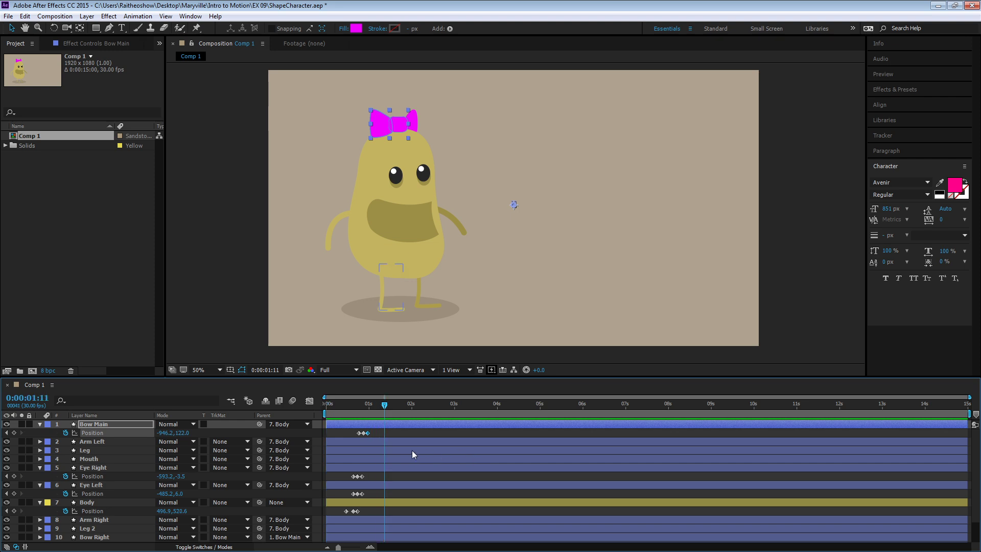
left_click_drag(350, 432, 332, 409)
key("space")
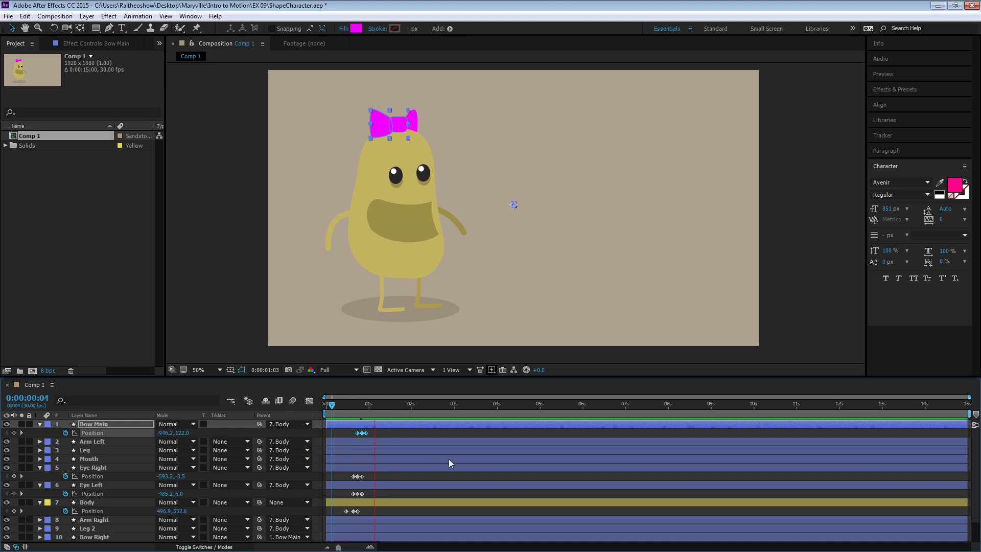
- Select the Arm Left layer and expand its Shape 1 contents down to the Path property of Path 1
left_click(382, 434)
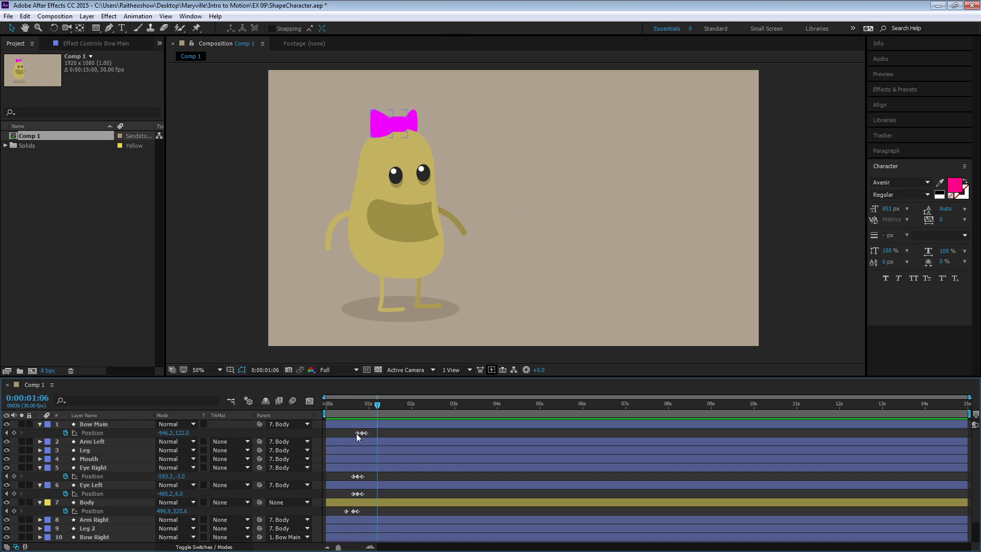
left_click(332, 229)
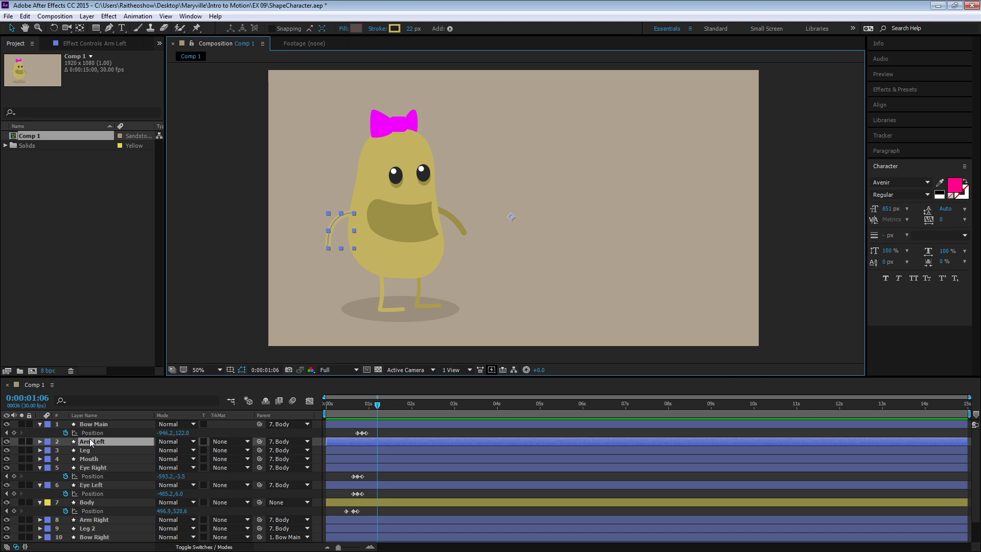
key("p")
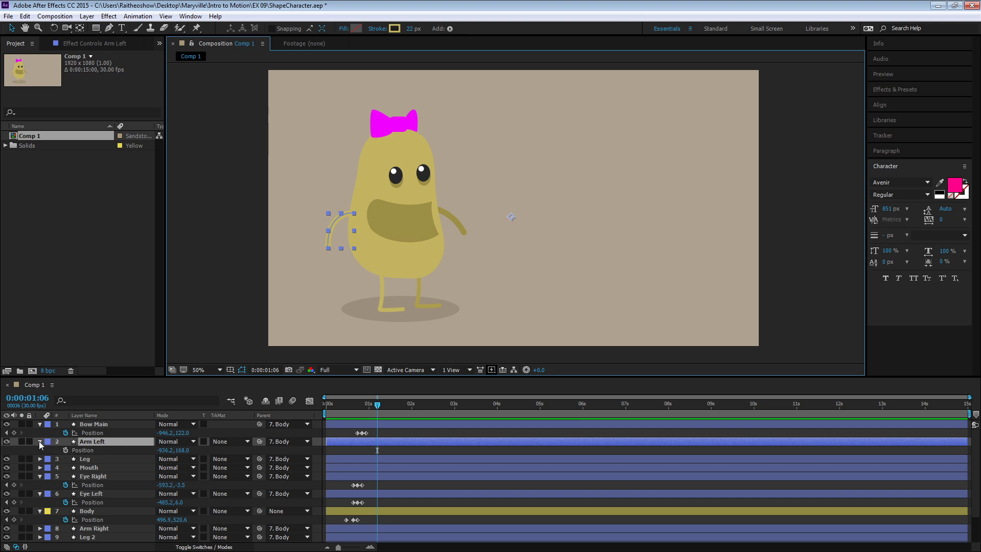
left_click(40, 441)
left_click(39, 442)
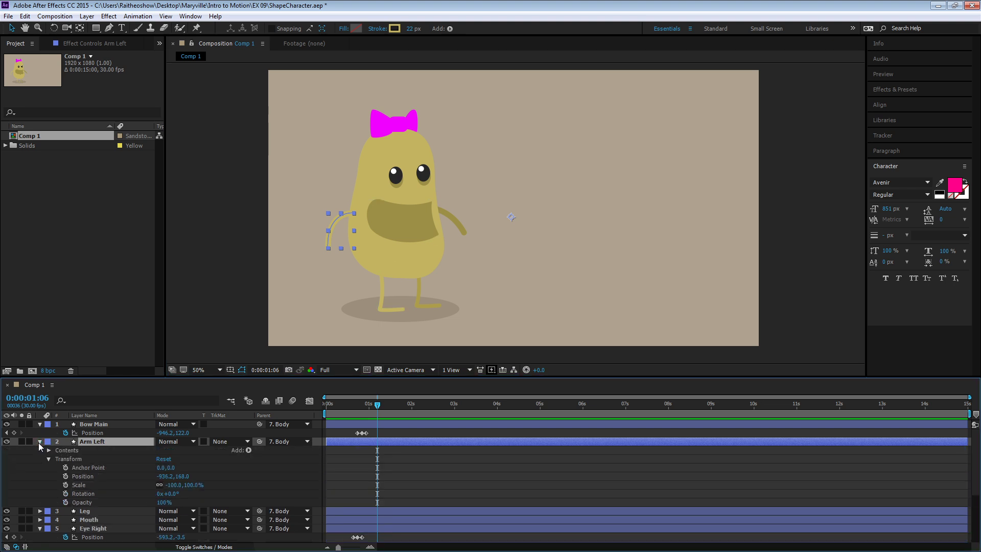
left_click(49, 450)
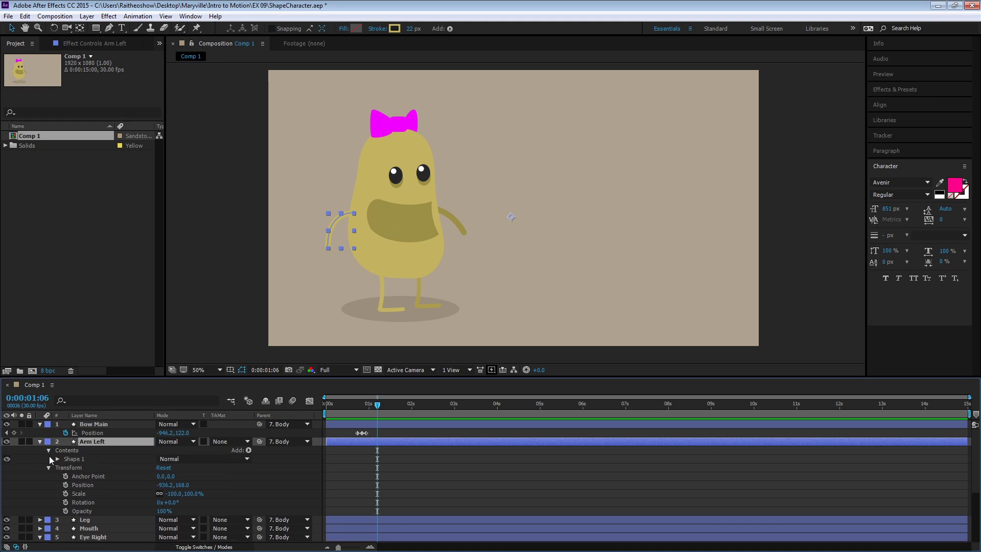
left_click(57, 458)
left_click(66, 467)
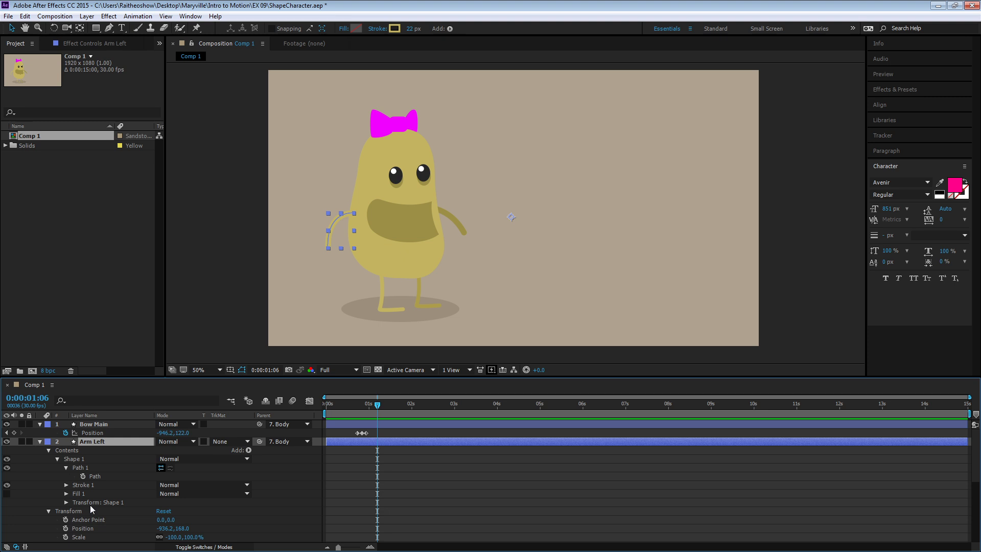
- Add a Path keyframe to the Arm Left layer at 0:00:00:26 and move the playhead to 0:00:01:01
left_click_drag(368, 404, 362, 404)
left_click(83, 476)
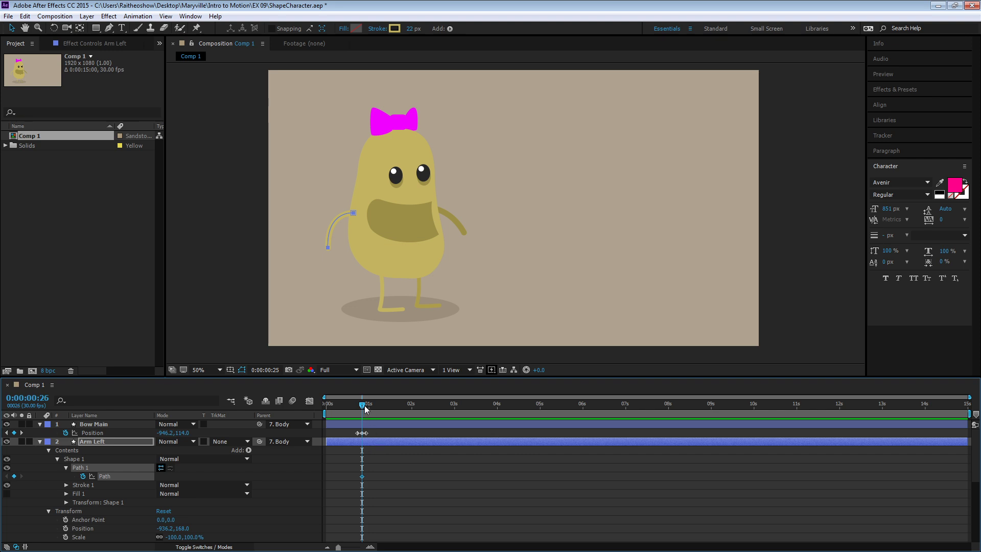
left_click_drag(363, 406, 370, 404)
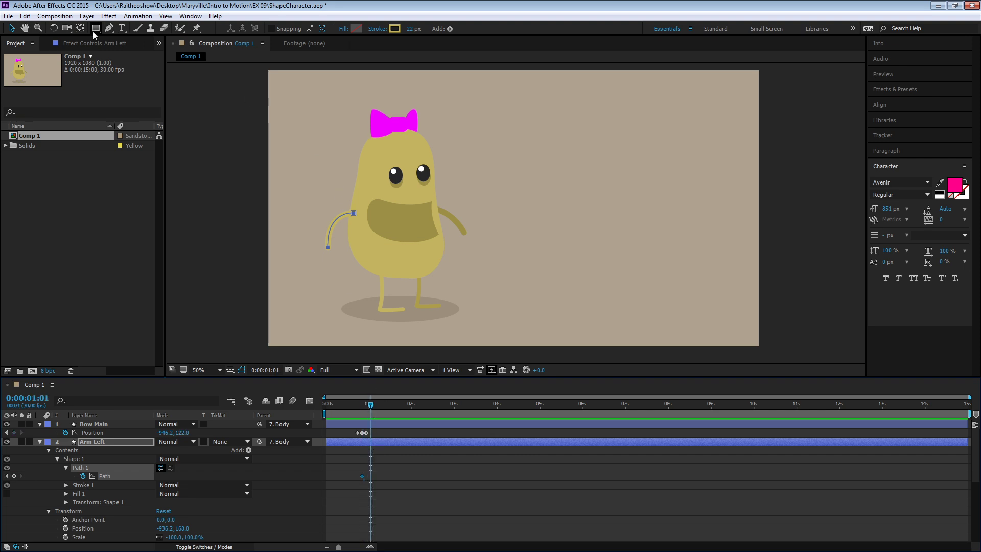
- Try to move the hand-end point of the Arm Left path with the Pen and Selection tools
left_click(105, 30)
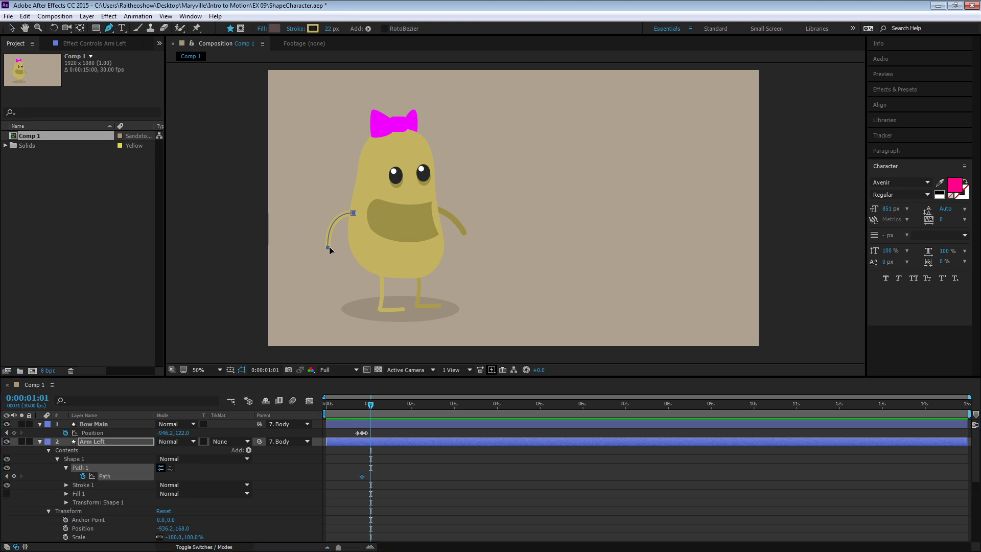
left_click_drag(327, 248, 324, 239)
key("ctrl+z")
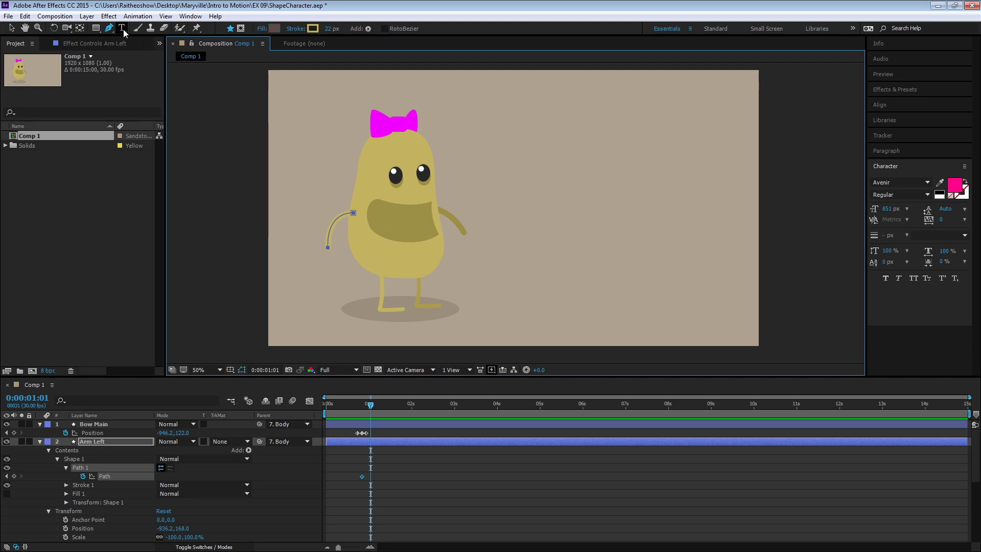
left_click(11, 29)
left_click(328, 250)
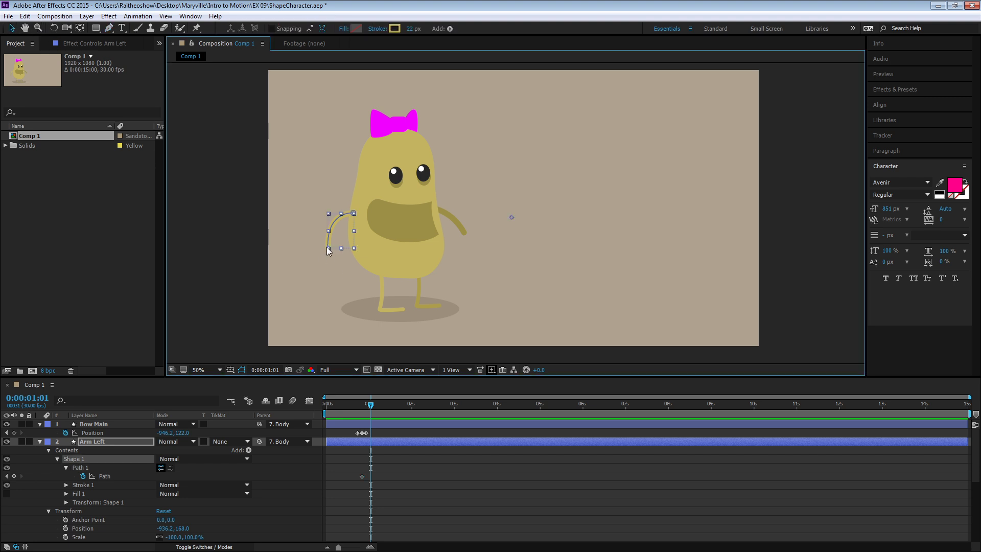
left_click(105, 476)
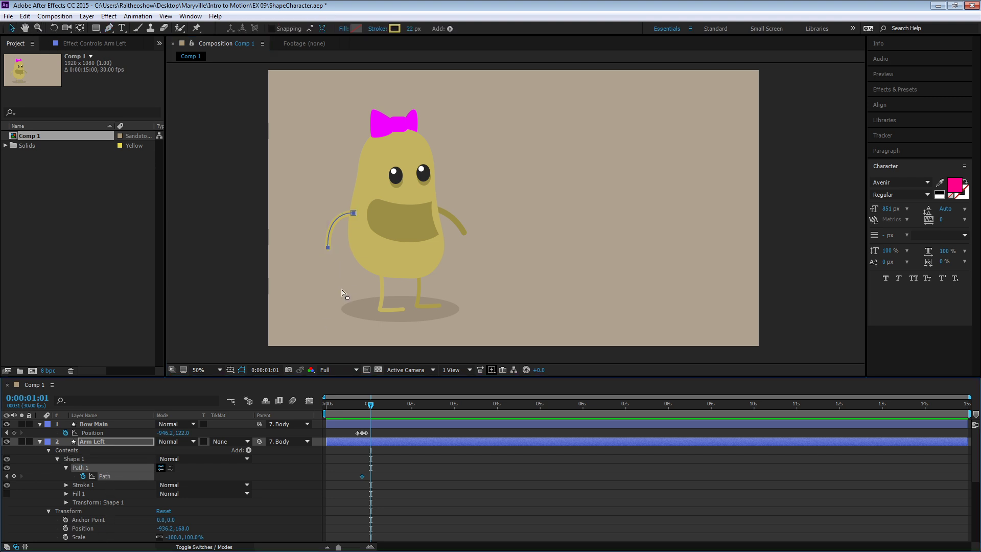
left_click(326, 250)
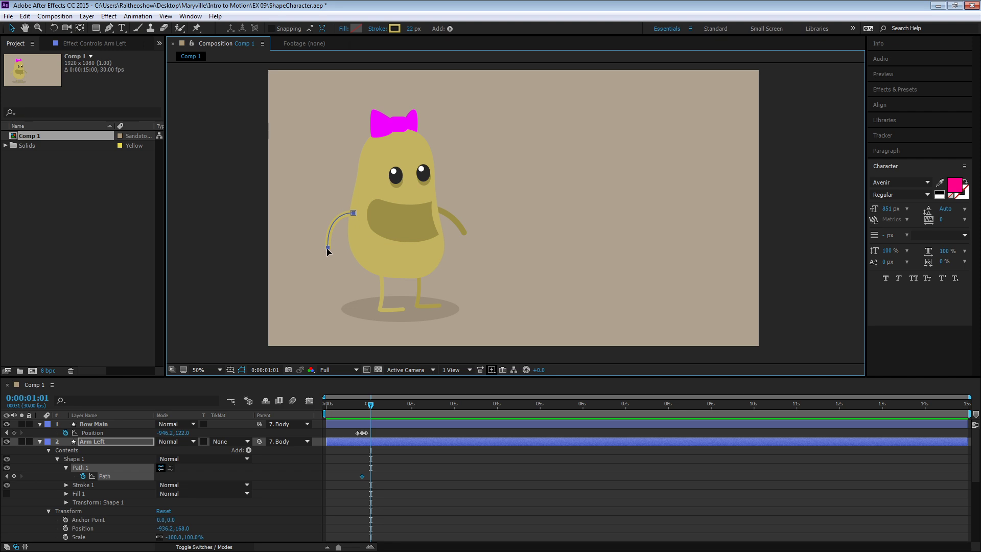
left_click(108, 28)
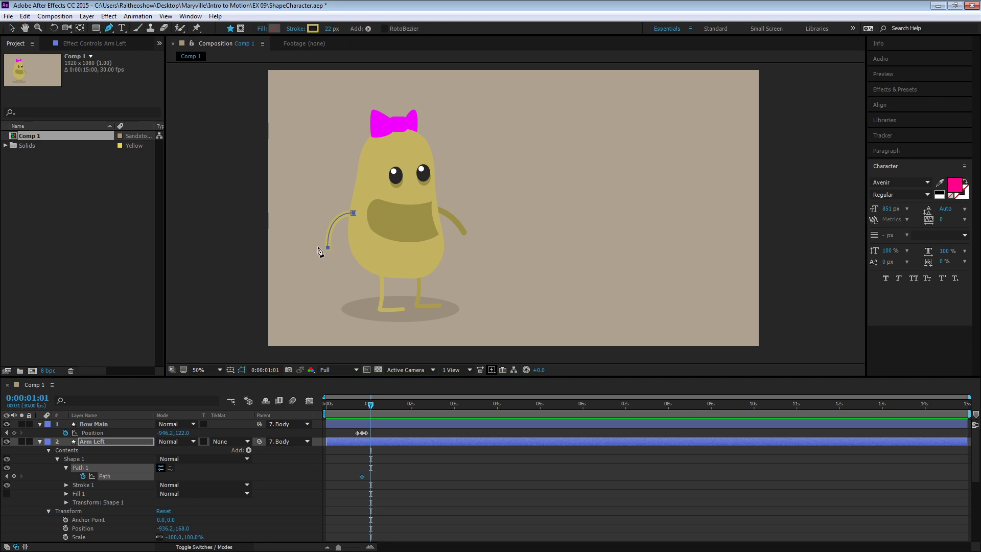
left_click_drag(327, 249, 315, 236)
key("ctrl+z")
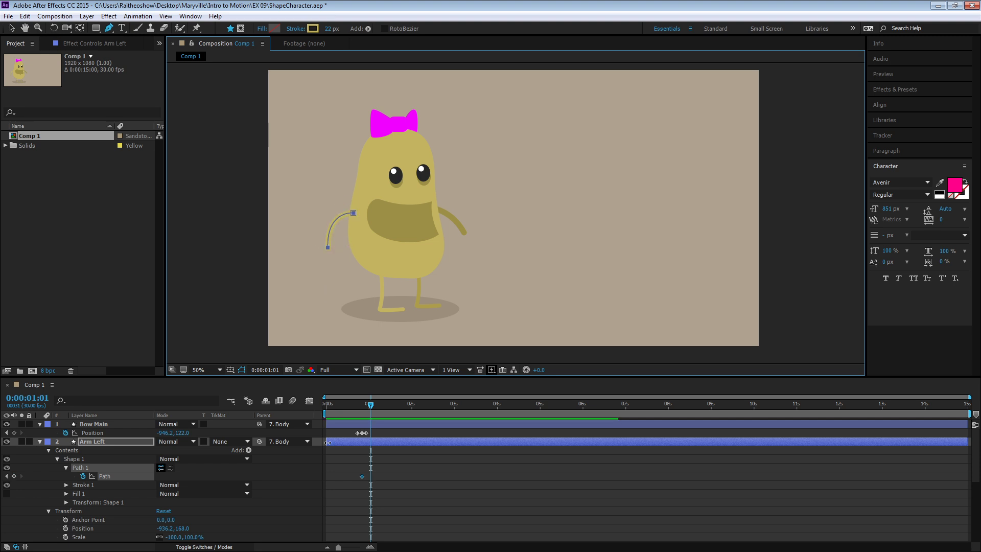
left_click(126, 479)
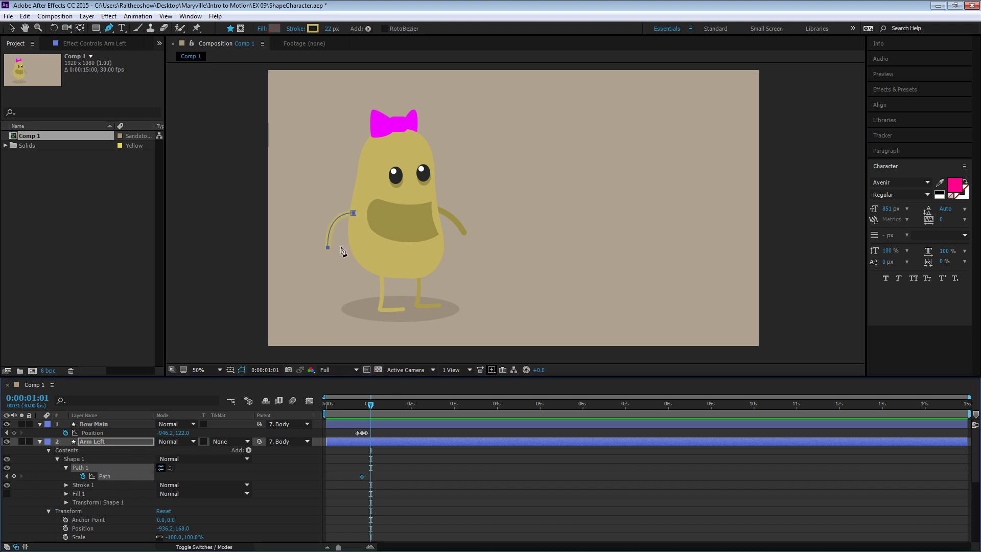
left_click(349, 220)
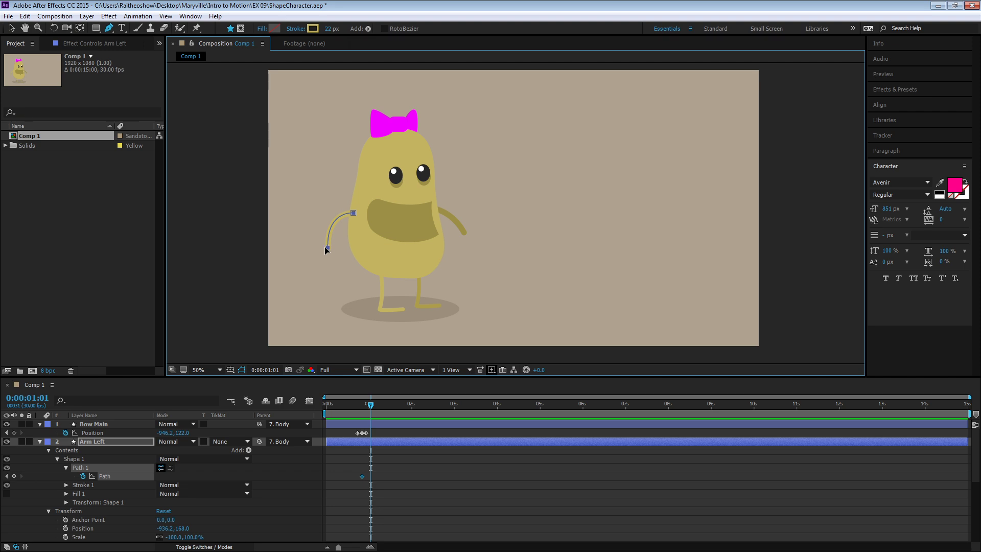
left_click_drag(328, 248, 329, 249)
key("ctrl+z")
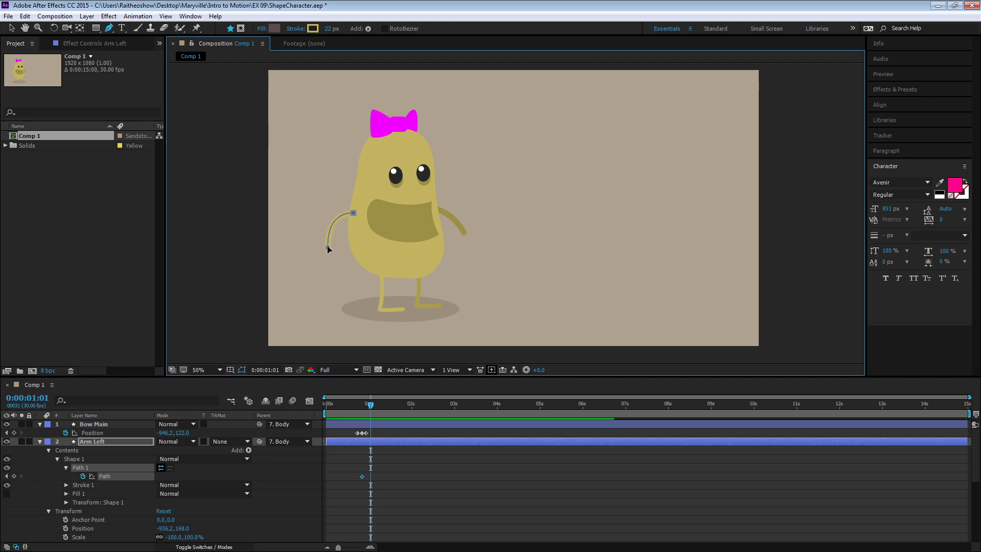
left_click(328, 247)
left_click(587, 300)
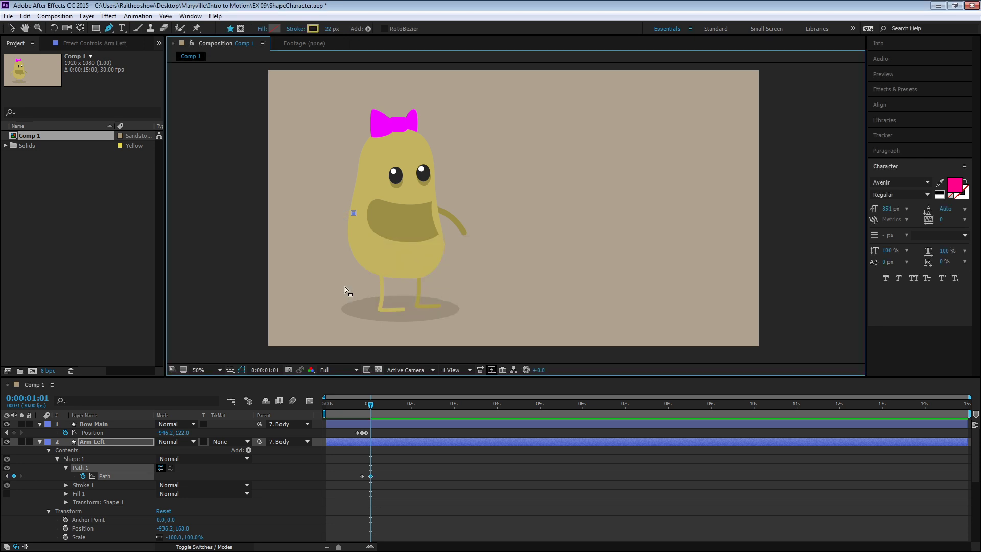
- Reshape the Arm Left path so the hand lifts outward at 0:00:01:01 and points straight up at 0:00:01:06
left_click_drag(328, 249, 317, 229)
left_click_drag(315, 229, 311, 216)
left_click_drag(326, 226, 327, 240)
mouse_move(371, 404)
left_mouse_down()
mouse_move(351, 406)
mouse_move(376, 406)
left_mouse_up()
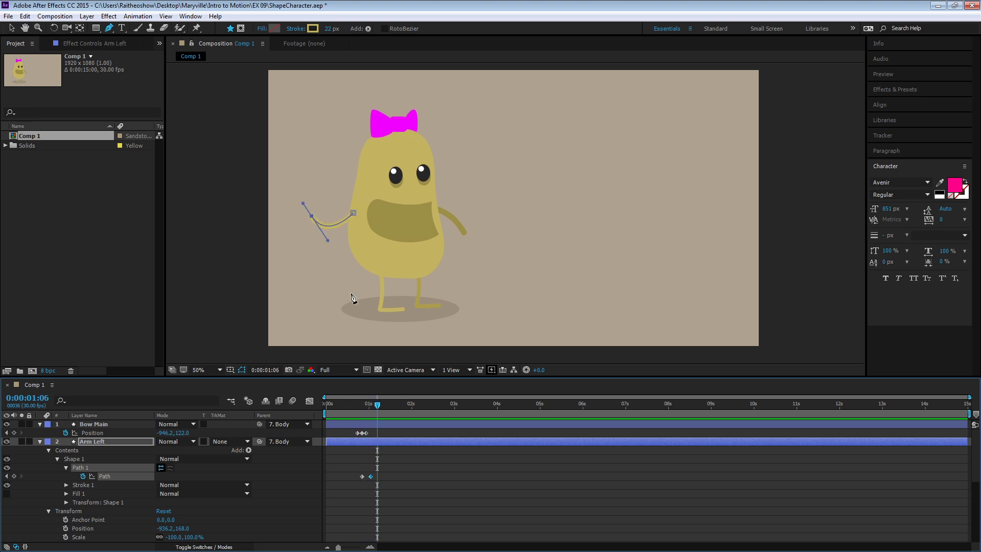
left_click_drag(314, 218, 321, 172)
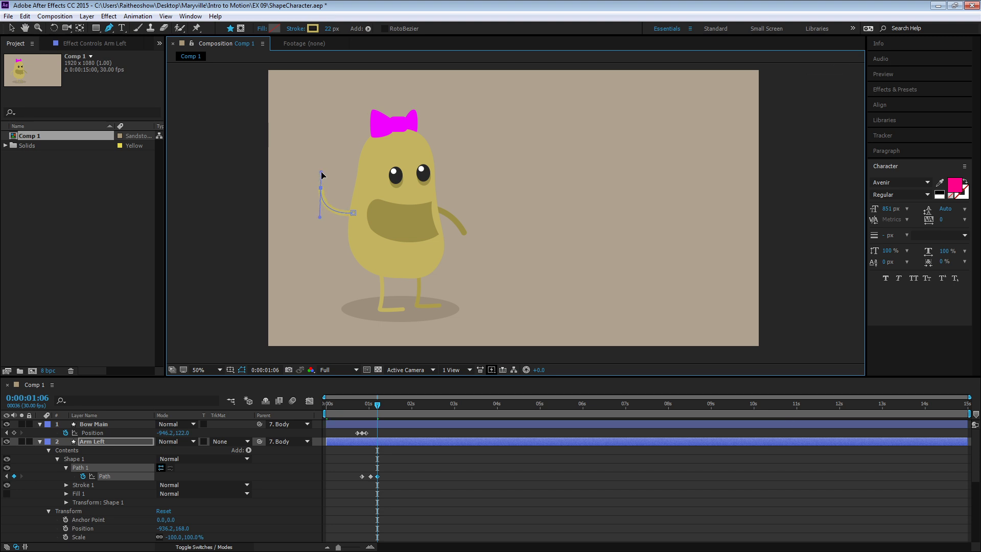
- Shift the Arm Left layer's last two Path keyframes a few frames earlier, closer to the first keyframe
left_click_drag(377, 404, 357, 409)
left_click_drag(390, 475, 370, 476)
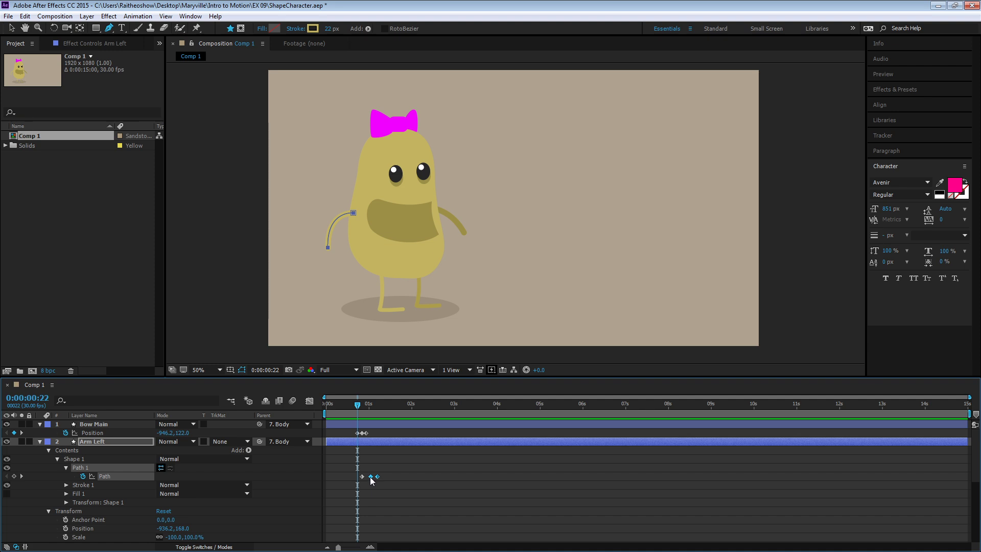
left_click_drag(369, 477, 373, 477)
left_click(380, 478)
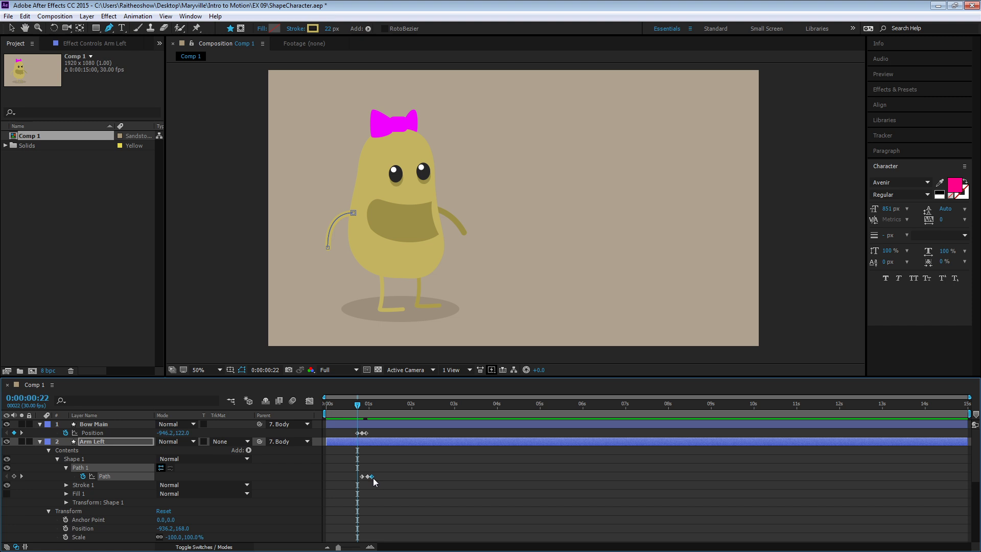
left_click(368, 407)
- Raise the Arm Left path's hand point higher at 0:00:01:06 and paste a copy of the preceding bent-arm keyframe at 0:00:01:10
left_click_drag(368, 408, 376, 409)
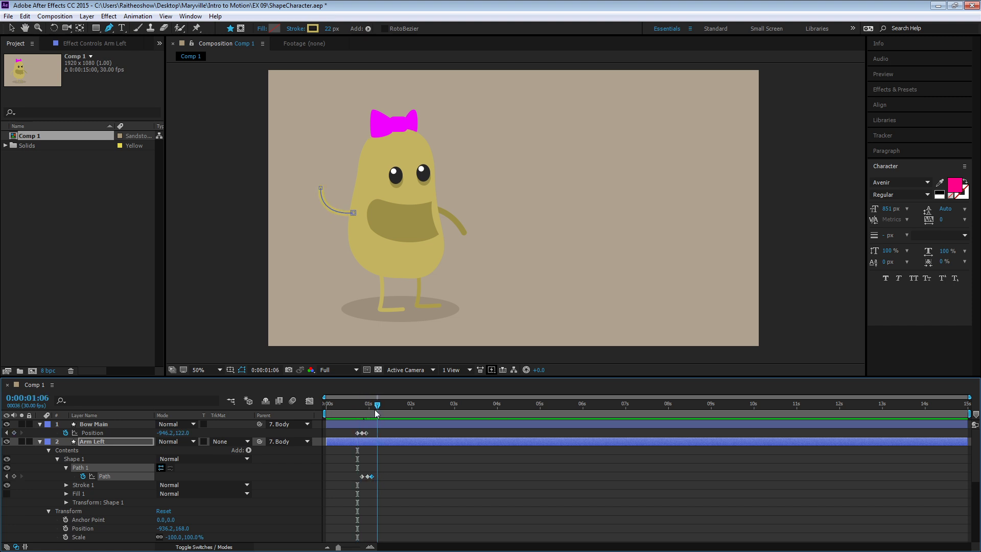
left_click_drag(321, 188, 321, 159)
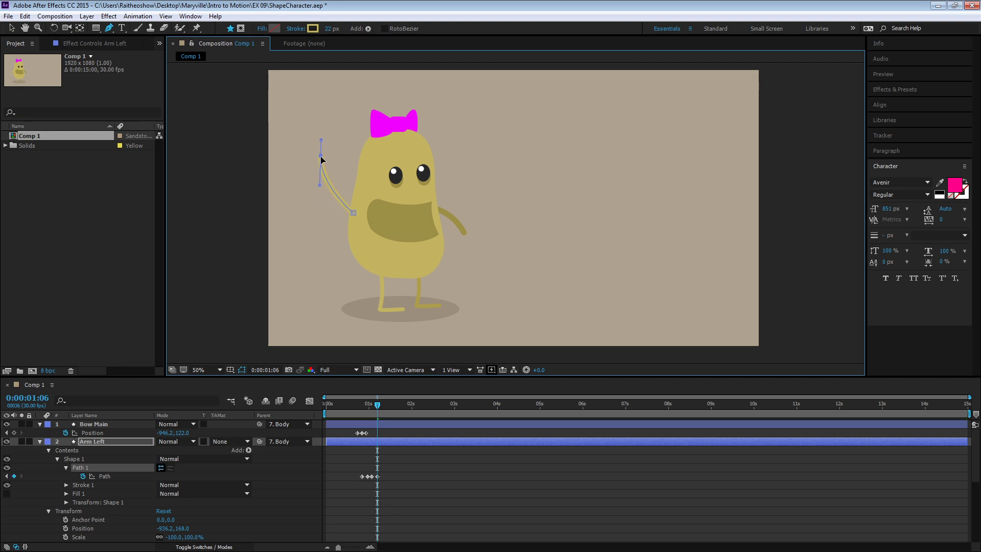
left_click_drag(377, 405, 383, 404)
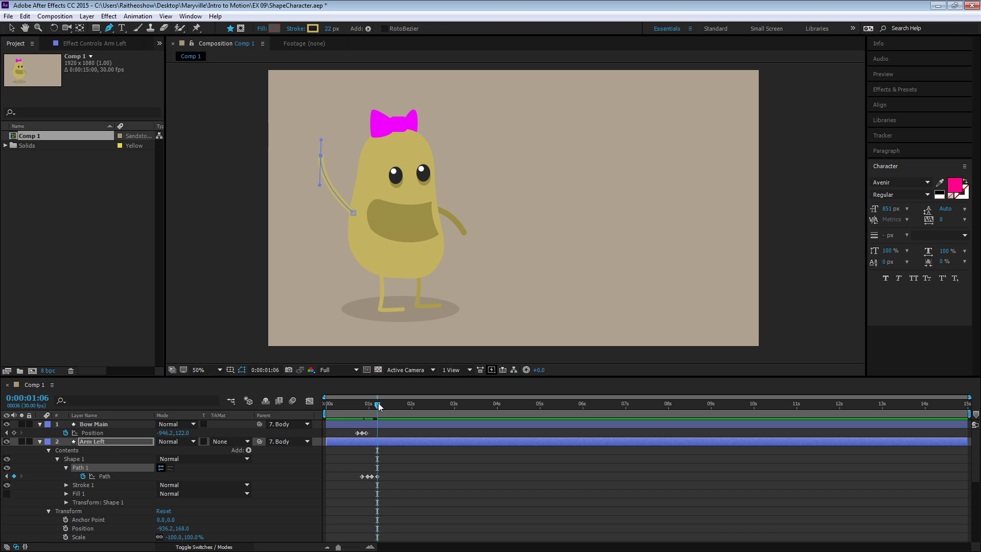
left_click(371, 476)
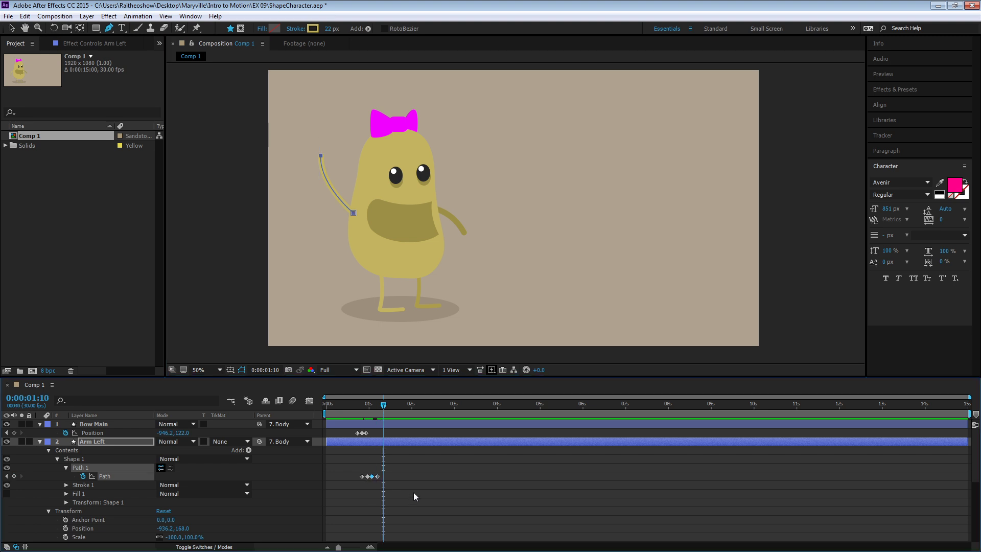
key("ctrl+v")
- Preview the arm wave, then compress all five Arm Left Path keyframes and shift them earlier to begin at about the half-second mark
key("Home")
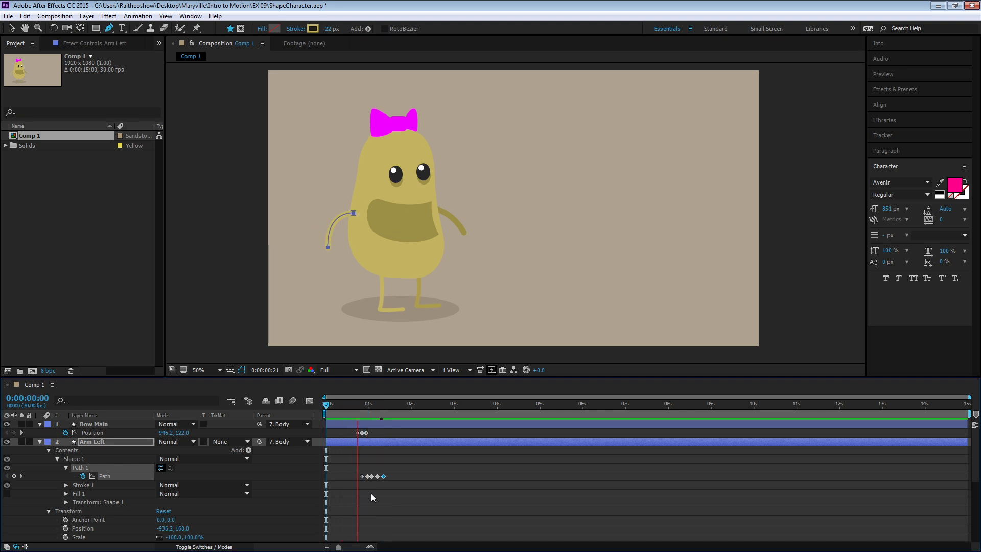
key("space")
left_click_drag(351, 470, 389, 481)
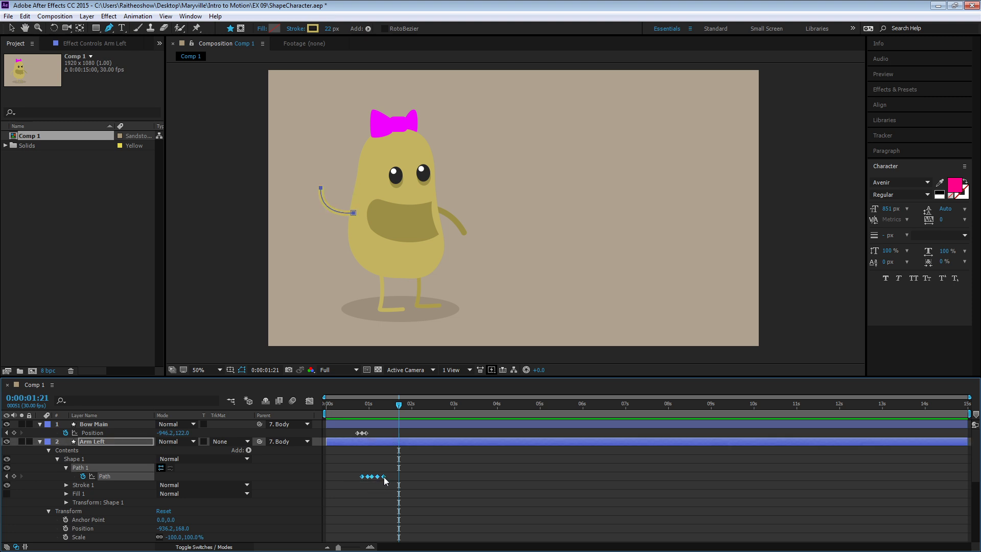
left_click_drag(384, 476, 347, 476)
left_click_drag(335, 405, 314, 431)
- Preview the retimed arm wave from the start of the composition with the layers deselected
key("space")
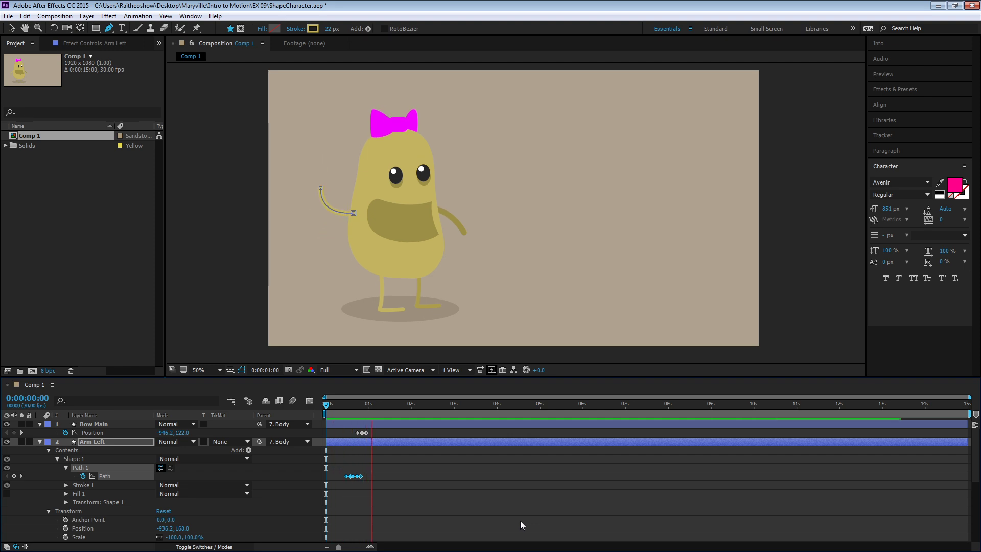
key("space")
key("Home")
left_click(332, 452)
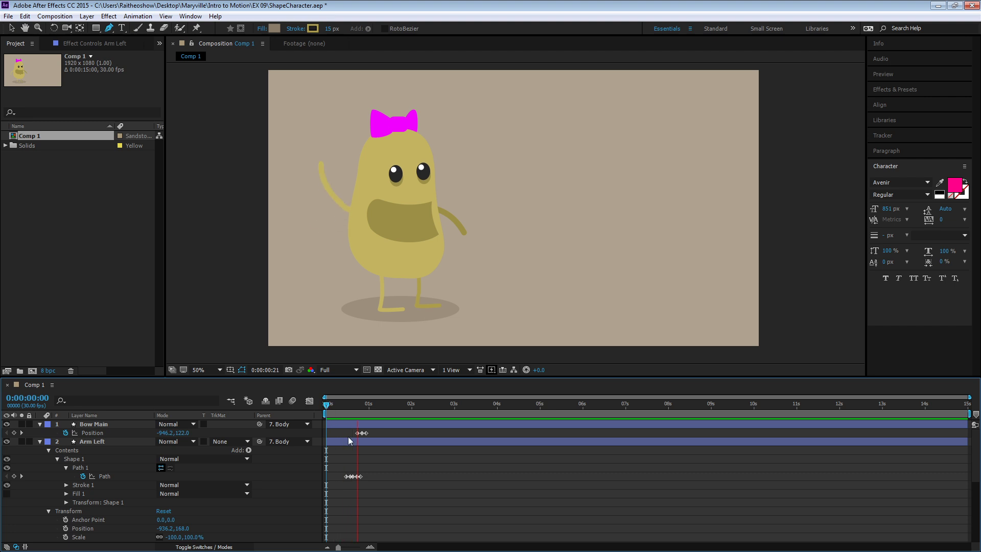
key("space")
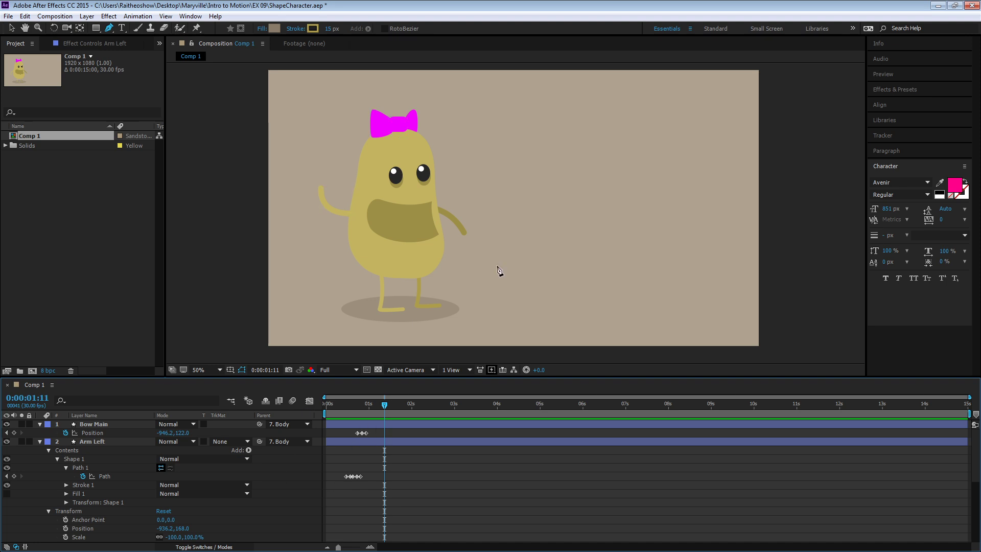
- Collapse the Arm Left layer and set the first Path keyframe on the Arm Right layer's shape at 0:00:00:14
left_click(144, 441)
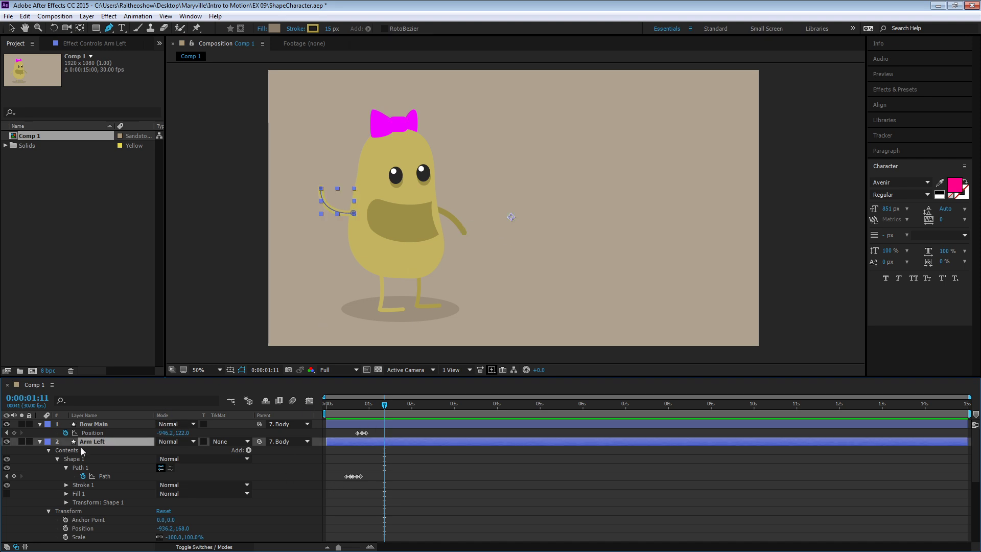
left_click(39, 441)
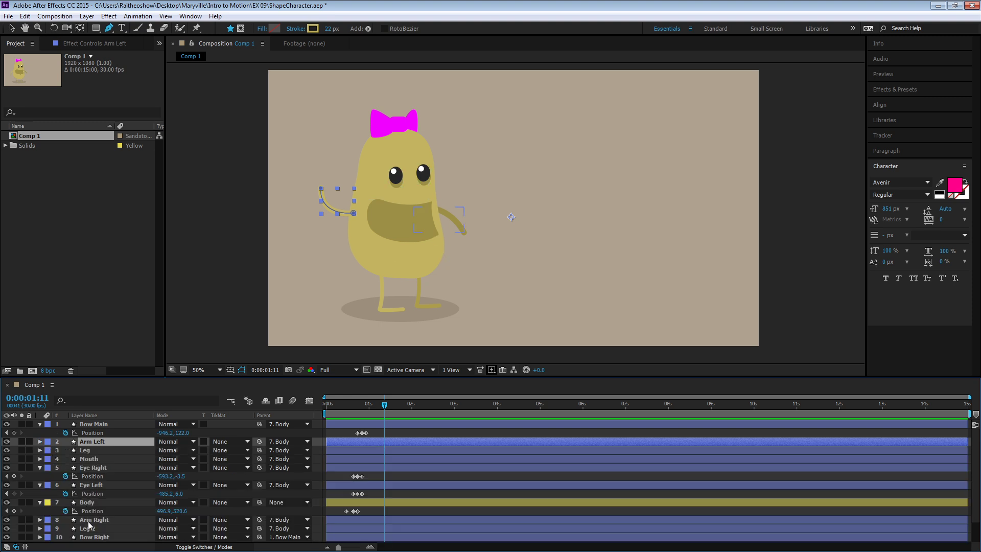
left_click(62, 520)
left_click(40, 520)
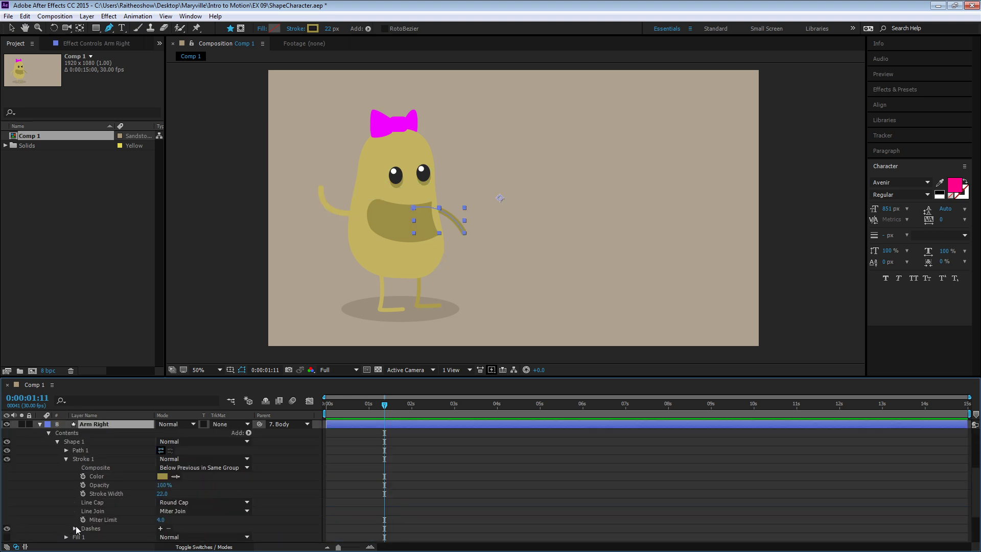
left_click(69, 449)
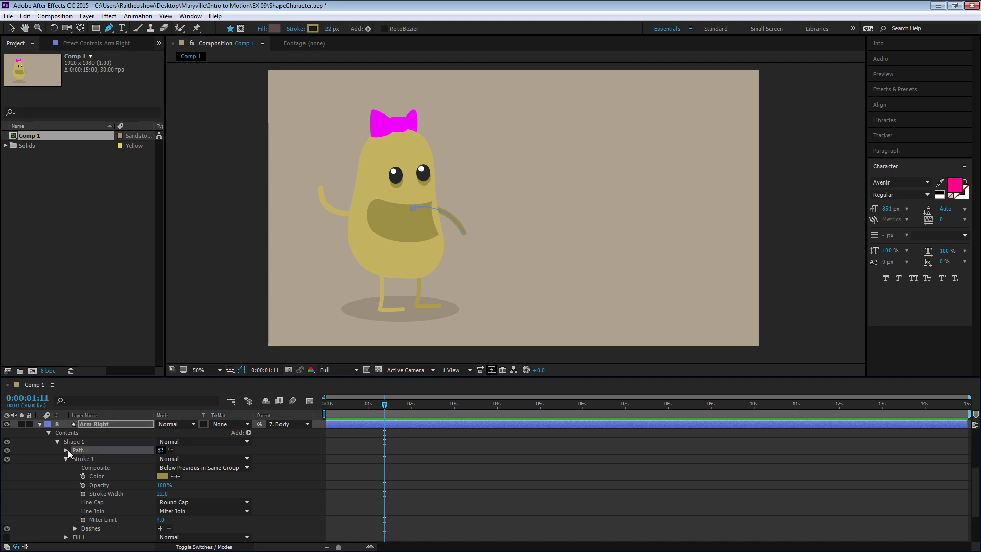
left_click(66, 450)
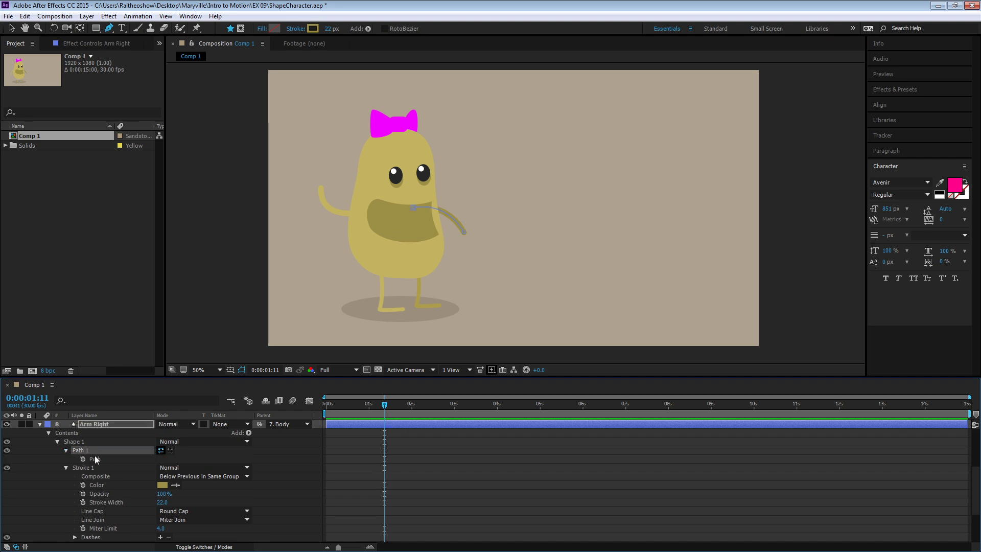
left_click_drag(384, 404, 346, 407)
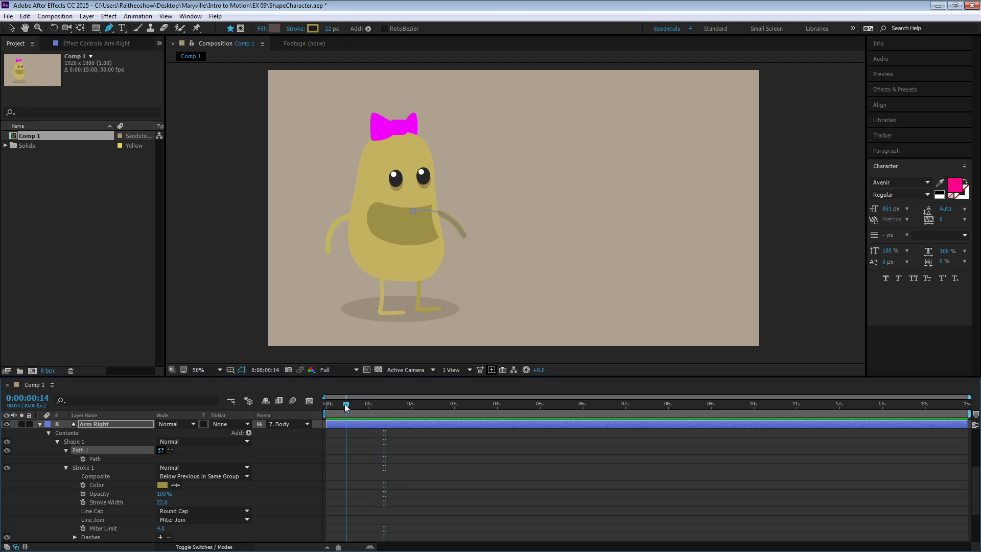
left_click(83, 458)
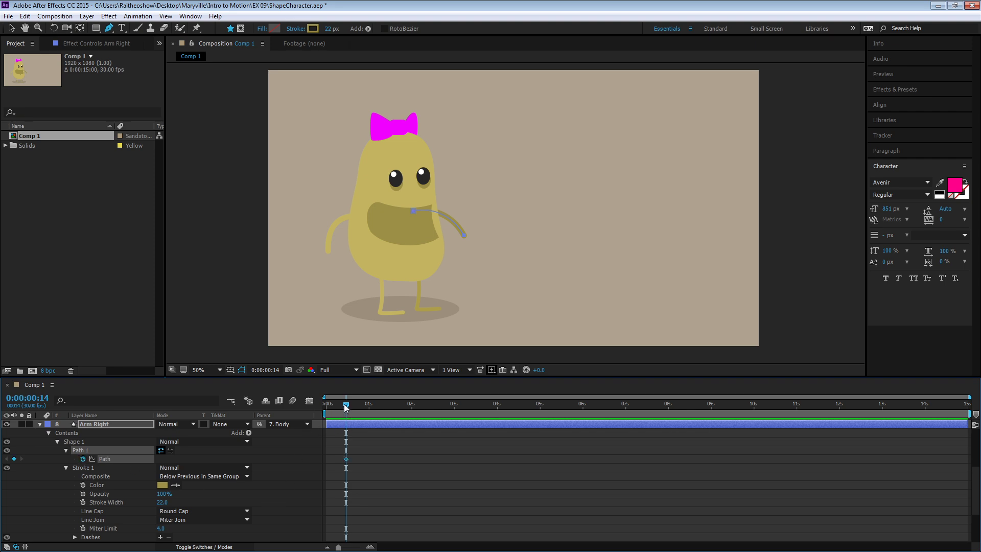
- At 0:00:00:19, give Arm Right's hand point direction handles that curve the arm smoothly downward
left_click_drag(346, 407, 353, 407)
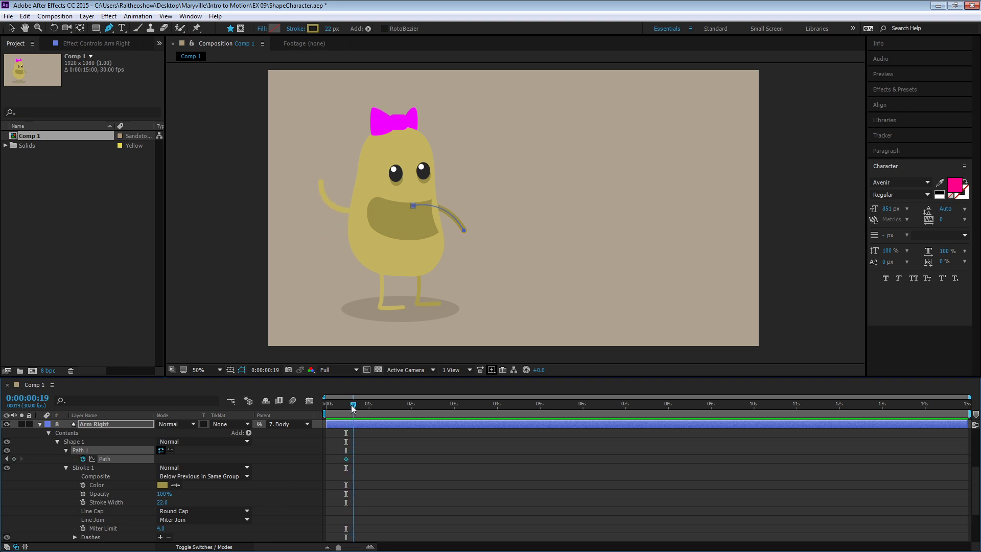
left_click(464, 229)
left_click_drag(464, 230, 467, 228)
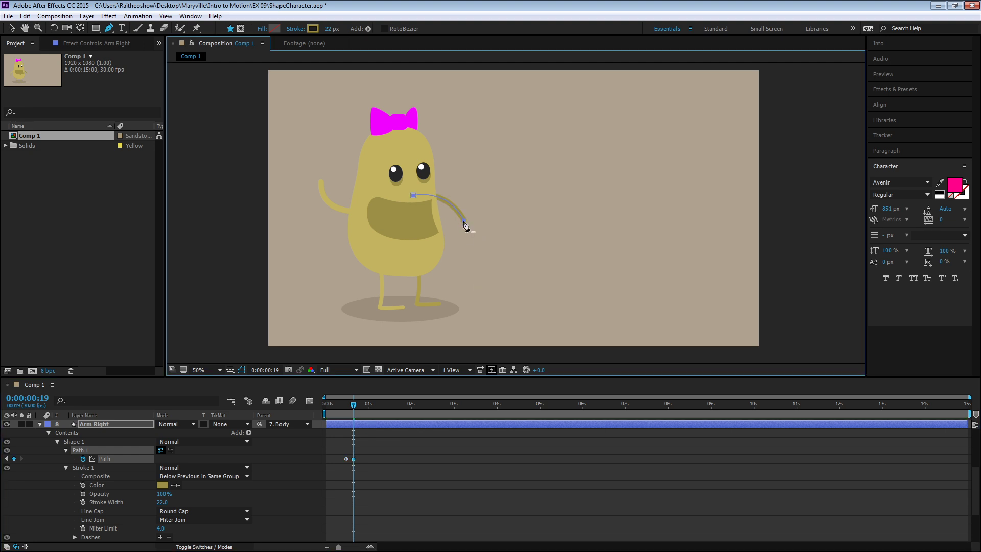
key("ctrl+z")
left_click(463, 230)
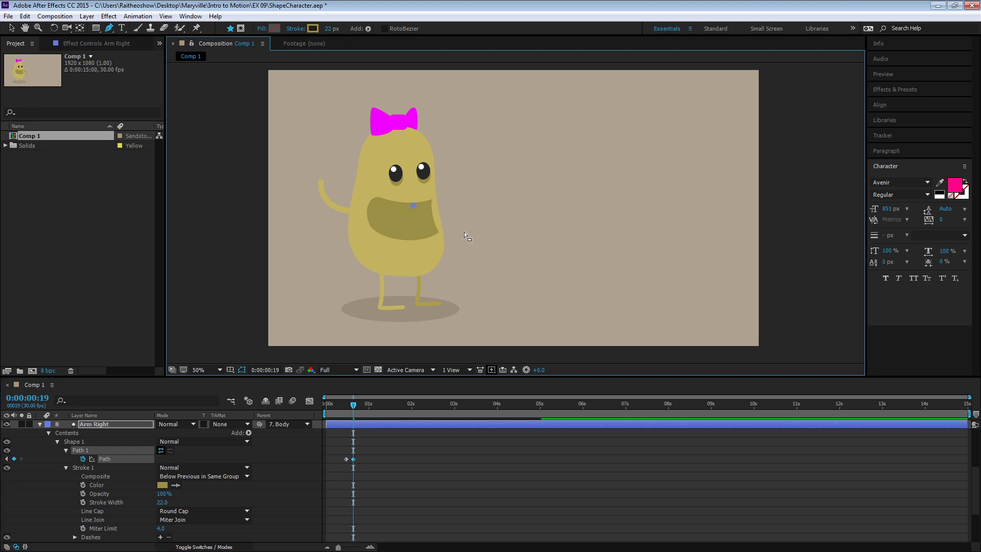
key("ctrl+z")
left_click(464, 230, "alt")
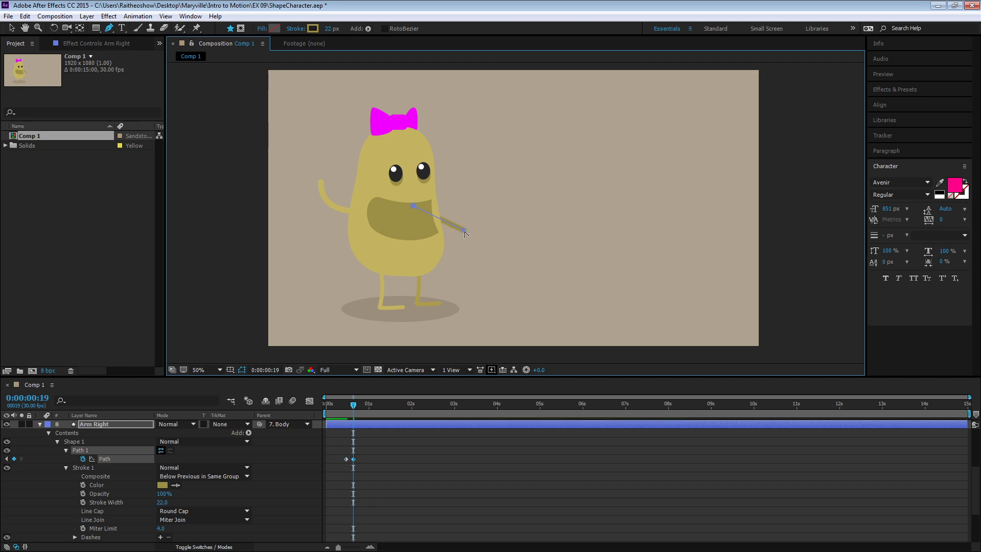
left_click_drag(461, 239, 466, 260)
- Raise Arm Right's hand point on the 0:00:00:19 keyframe and tilt its handles so the forearm bends upward
mouse_move(360, 406)
left_mouse_down()
mouse_move(342, 406)
mouse_move(355, 406)
left_mouse_up()
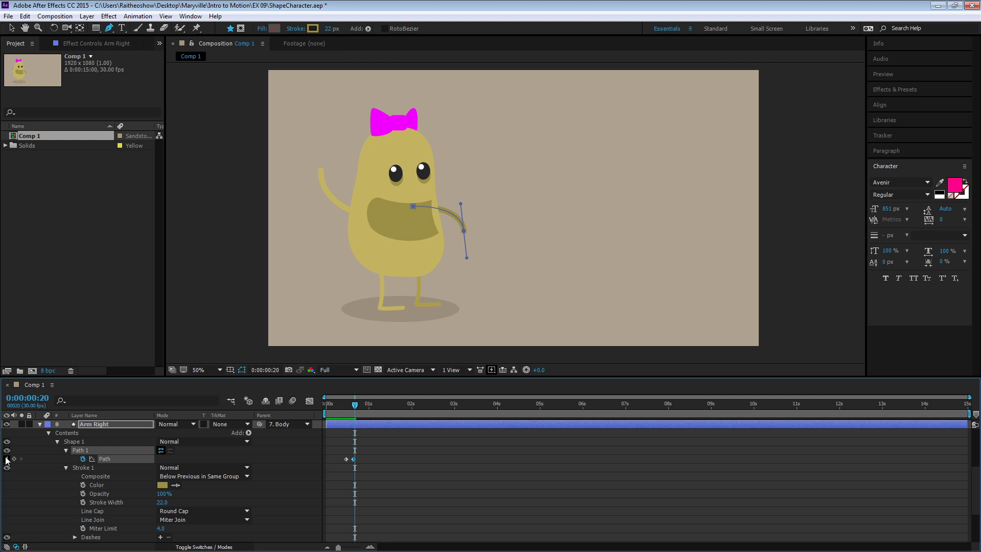
left_click(7, 458)
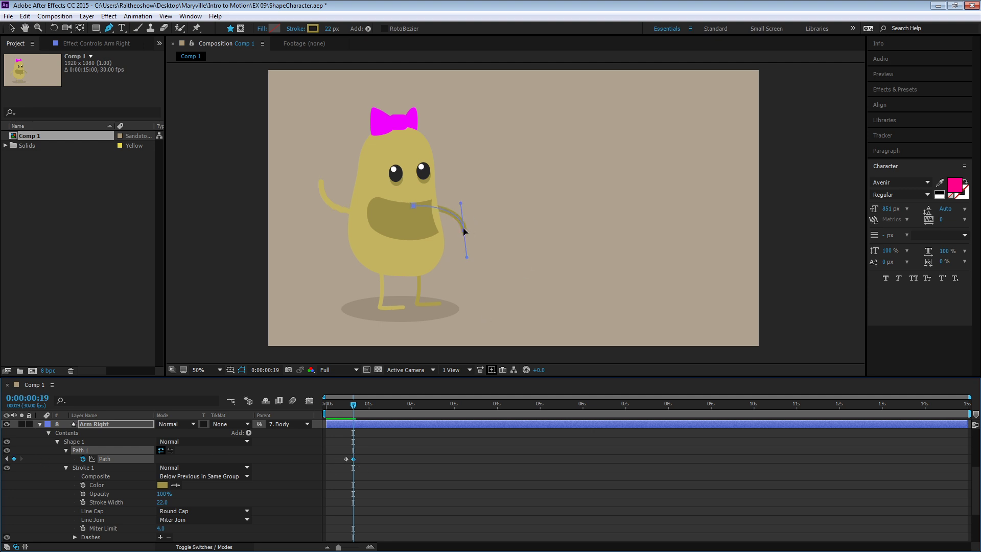
mouse_move(465, 233)
left_mouse_down()
mouse_move(459, 190)
mouse_move(459, 225)
left_mouse_up()
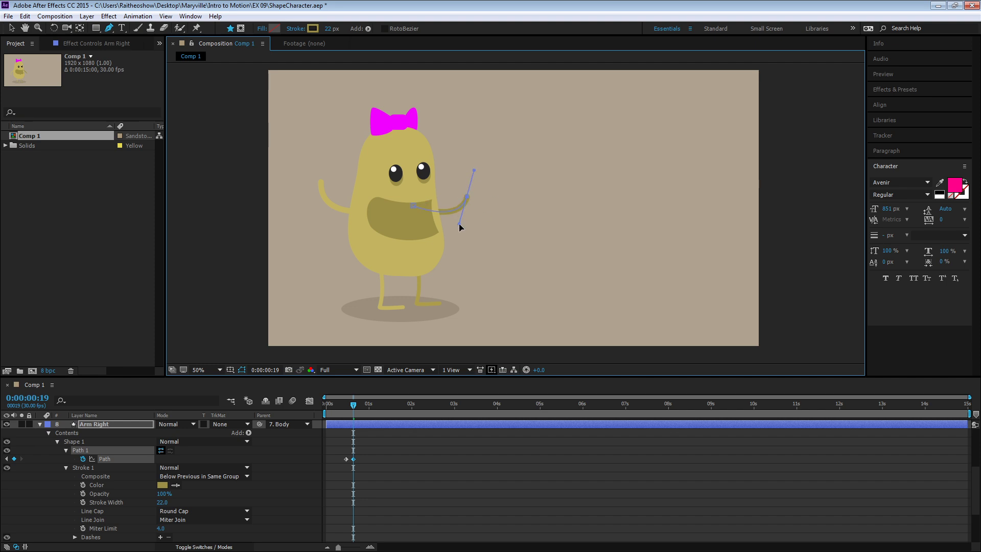
- Add Arm Right Path keyframes that raise the hand point higher at 0:00:00:21 and lower it slightly at 0:00:00:25
left_click_drag(354, 409, 357, 409)
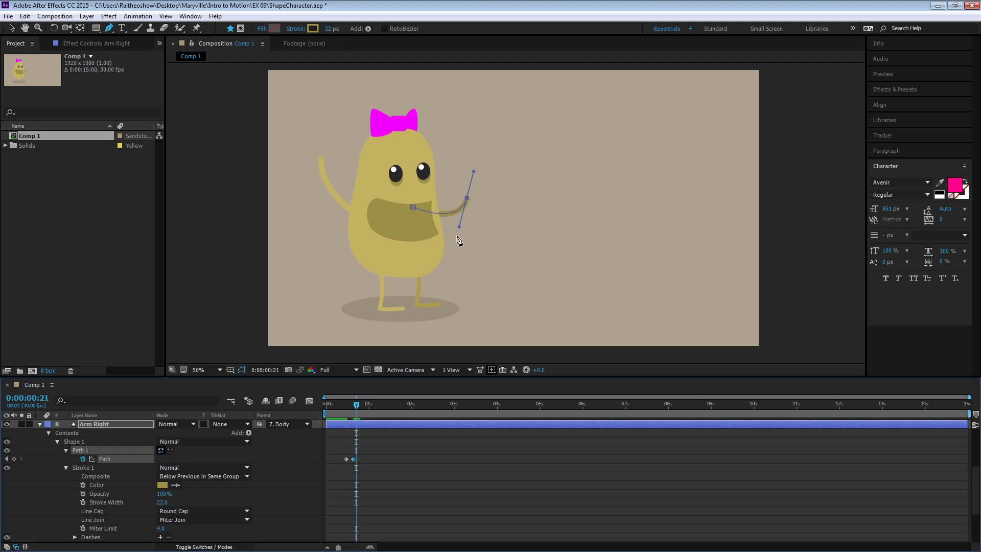
left_click_drag(467, 198, 462, 171)
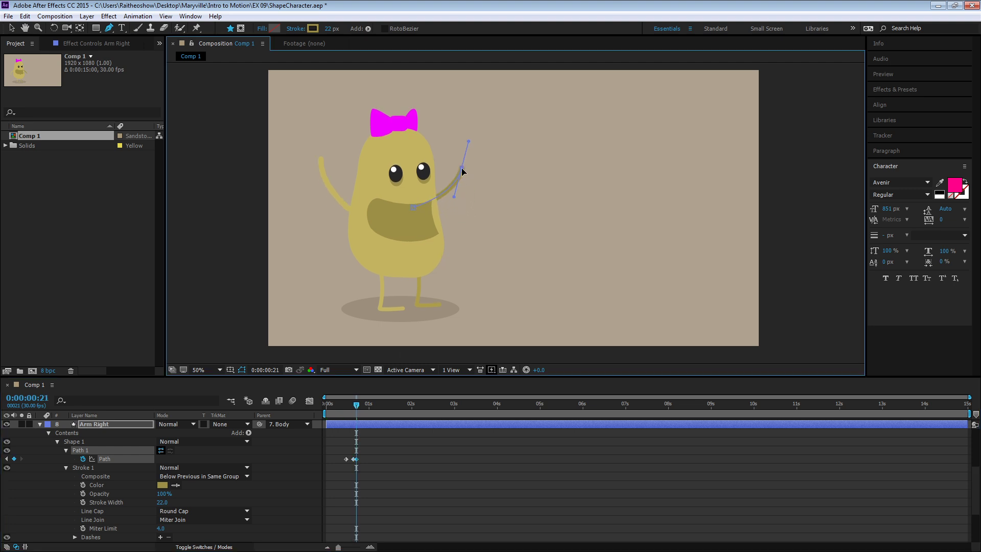
left_click_drag(362, 415, 362, 410)
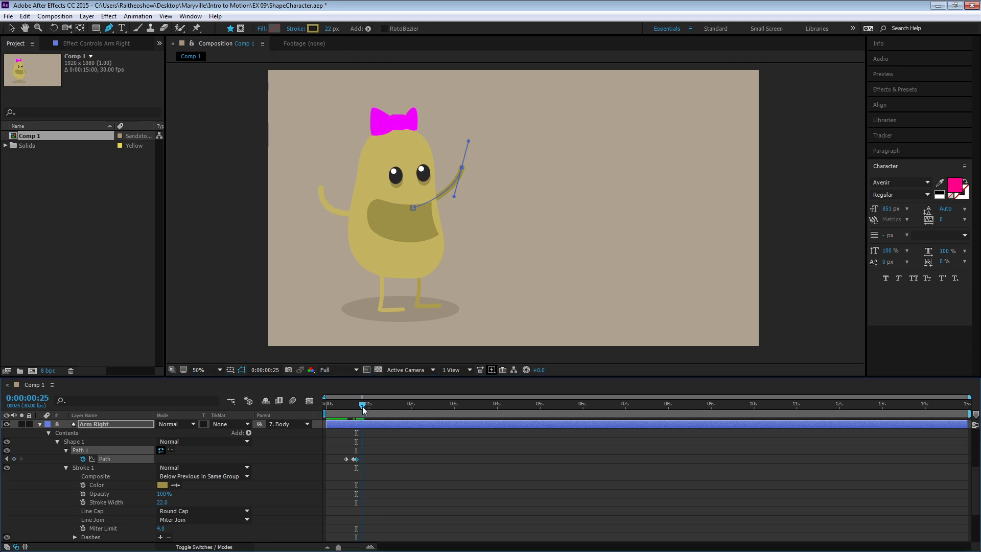
left_click_drag(461, 167, 459, 179)
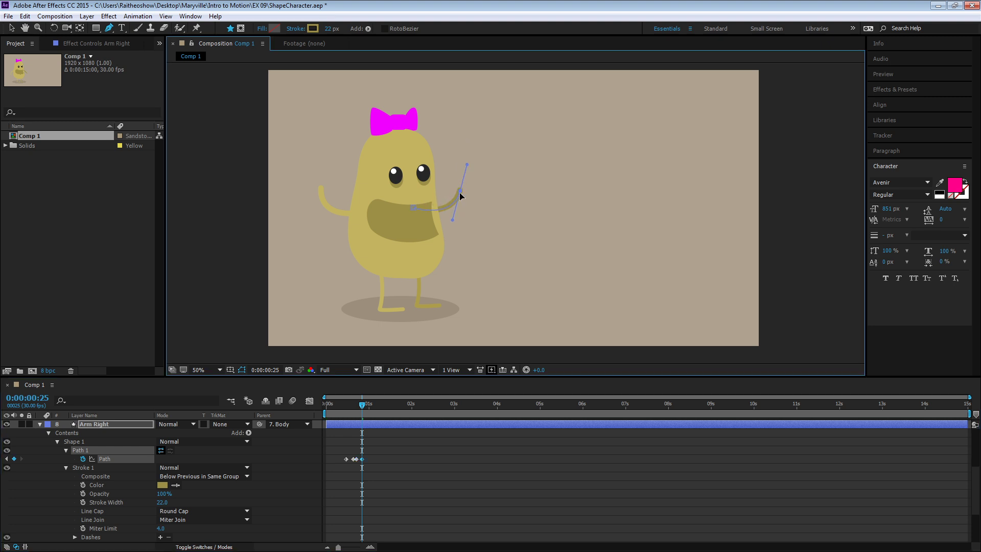
- Preview both arms' wave twice from the start of the composition with the layers deselected
left_click_drag(361, 409, 309, 410)
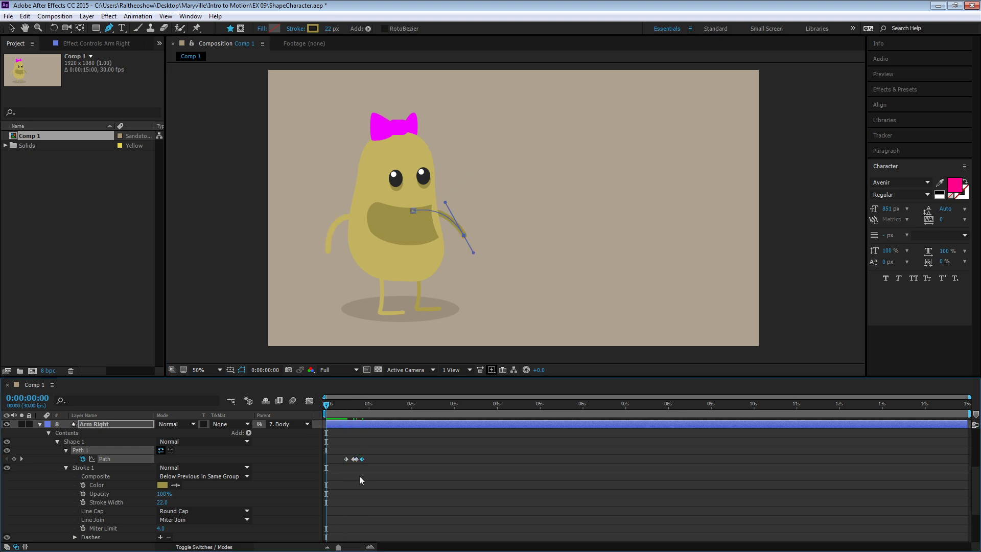
left_click(343, 488)
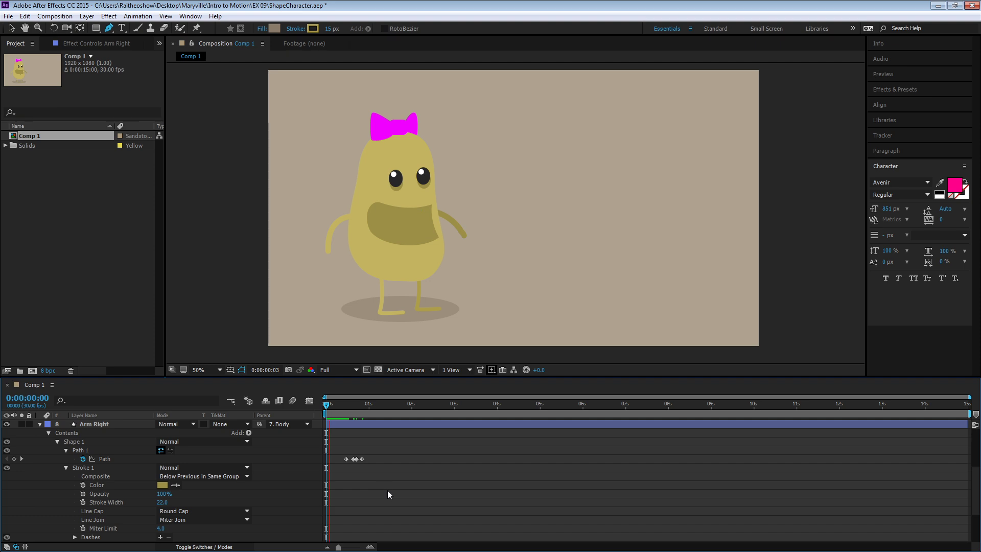
key("space")
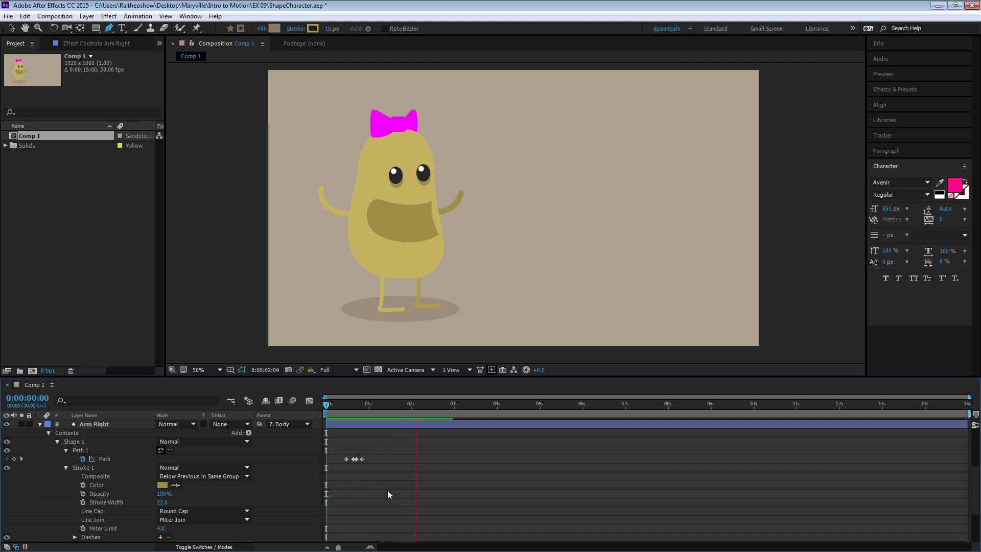
key("space")
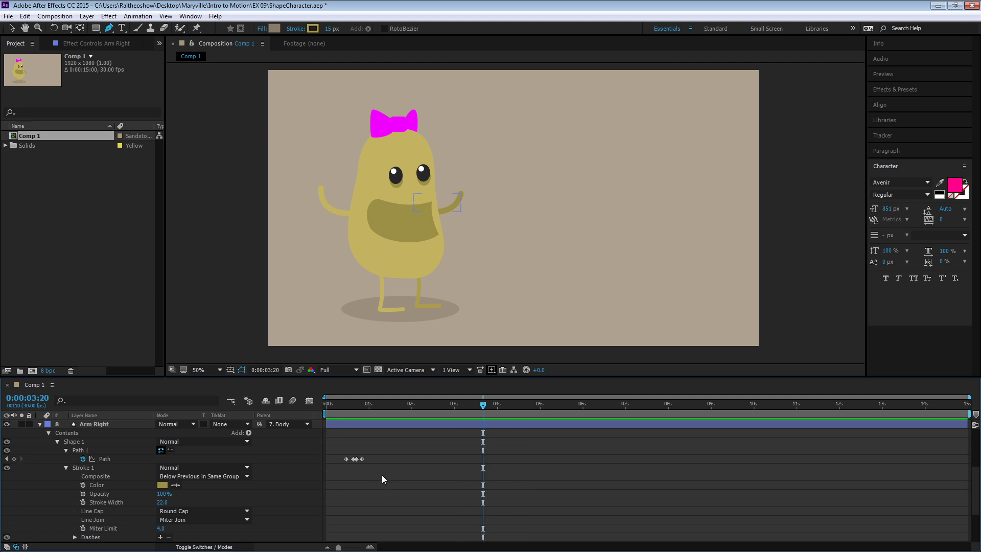
left_click_drag(347, 403, 302, 404)
key("space")
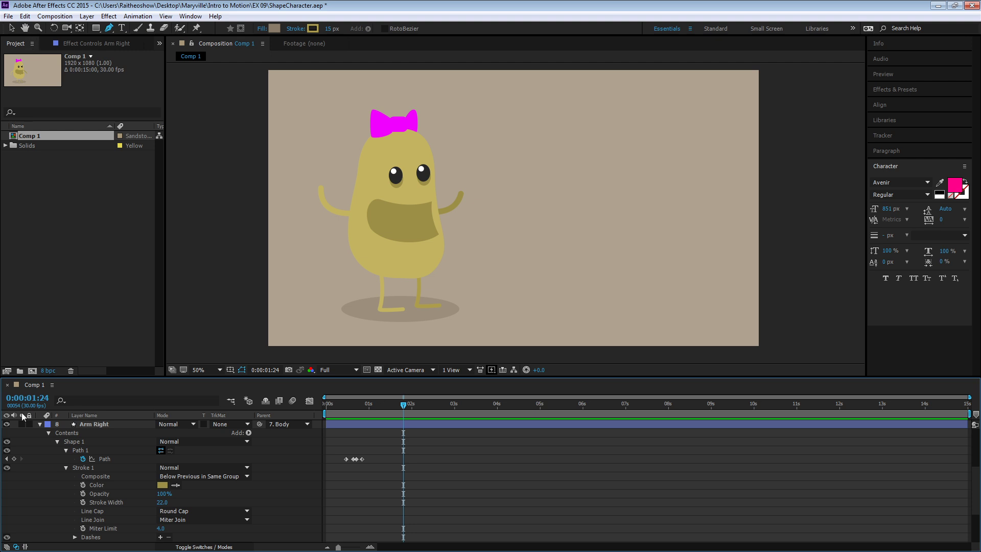
- Collapse the Arm Right and eye layers, and set a Path keyframe on the Mouth layer's shape at 0:00:00:15
left_click(39, 424)
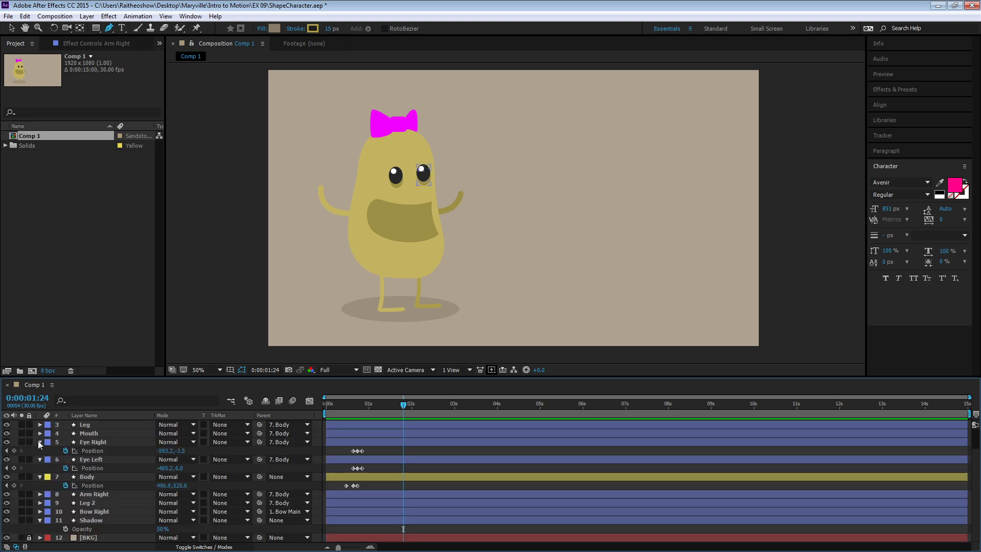
left_click(41, 459)
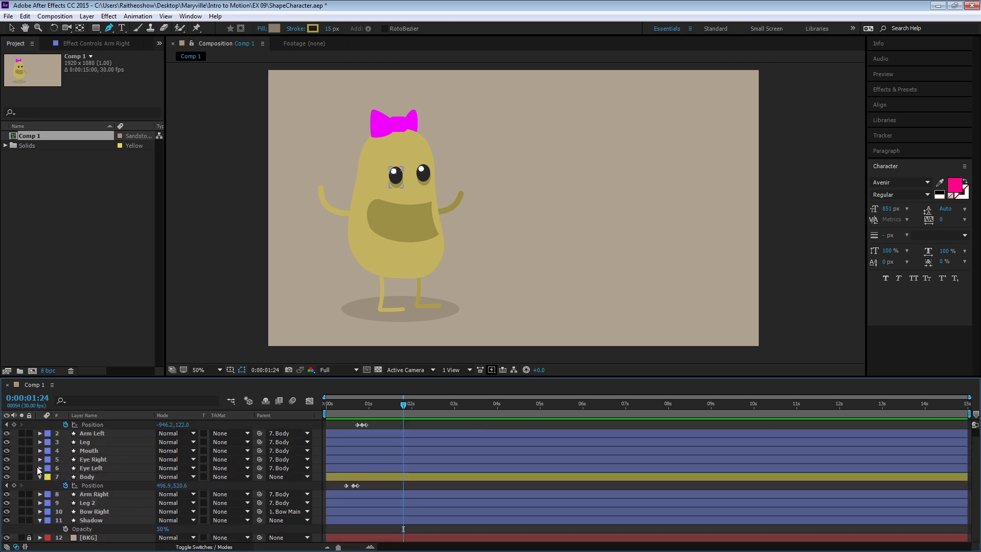
left_click(82, 449)
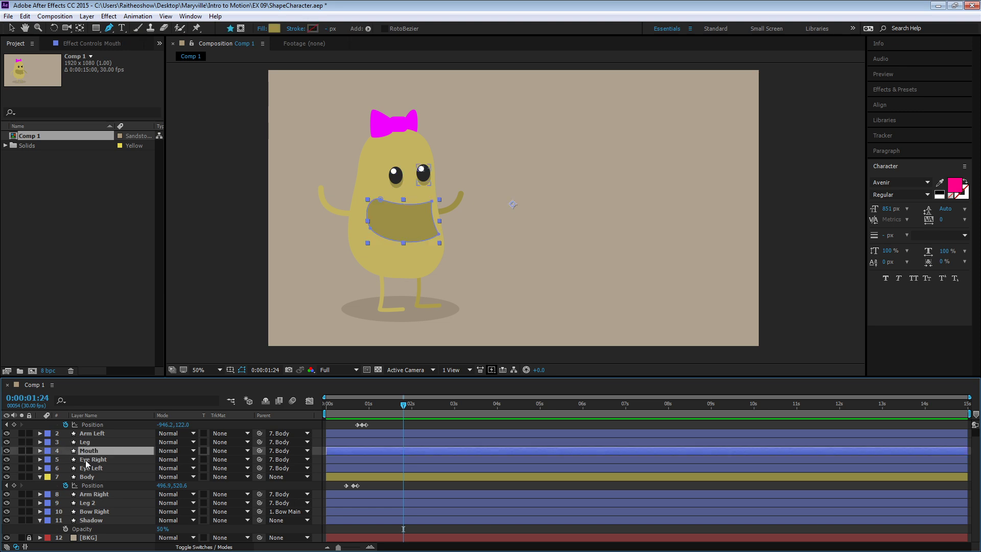
left_click(39, 450)
left_click(49, 459)
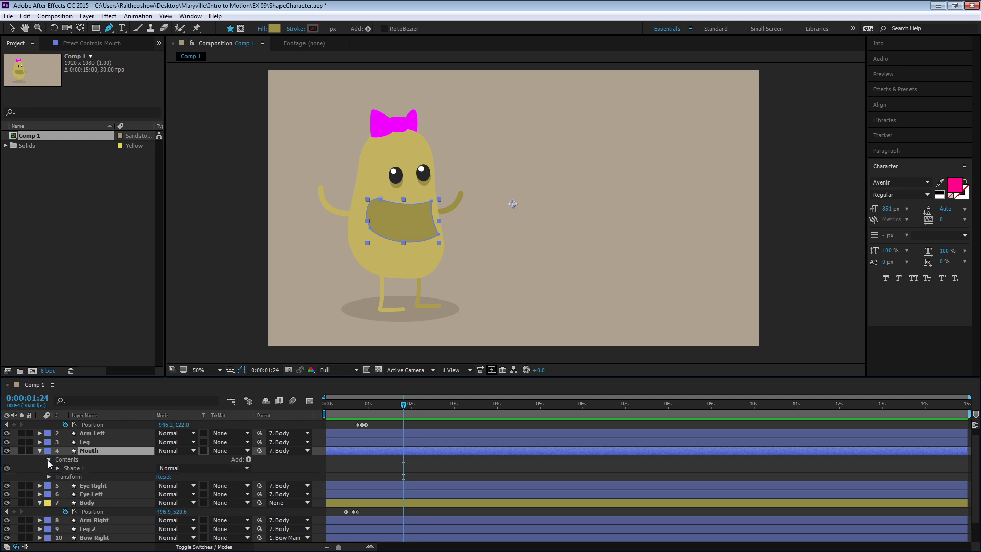
left_click(57, 468)
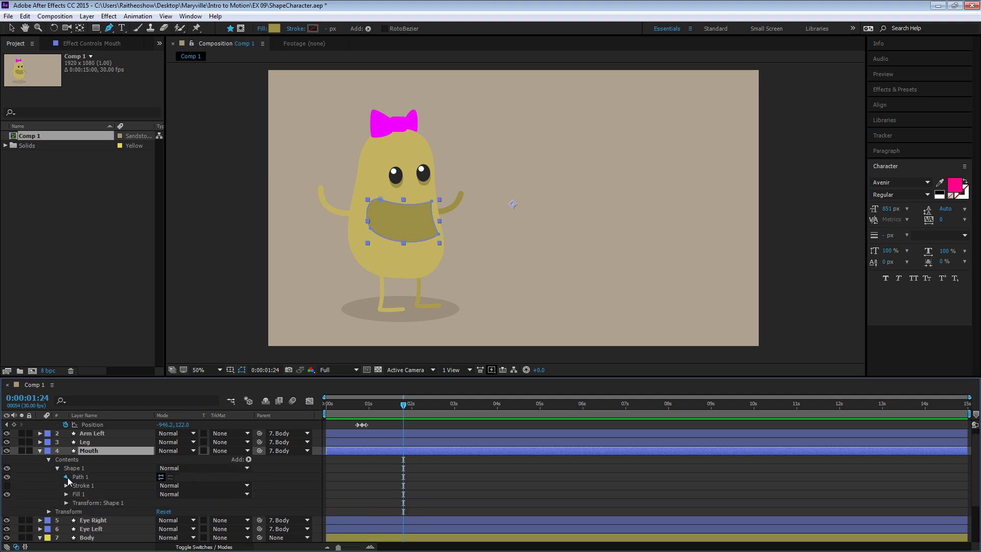
left_click(66, 477)
left_click_drag(350, 407, 349, 410)
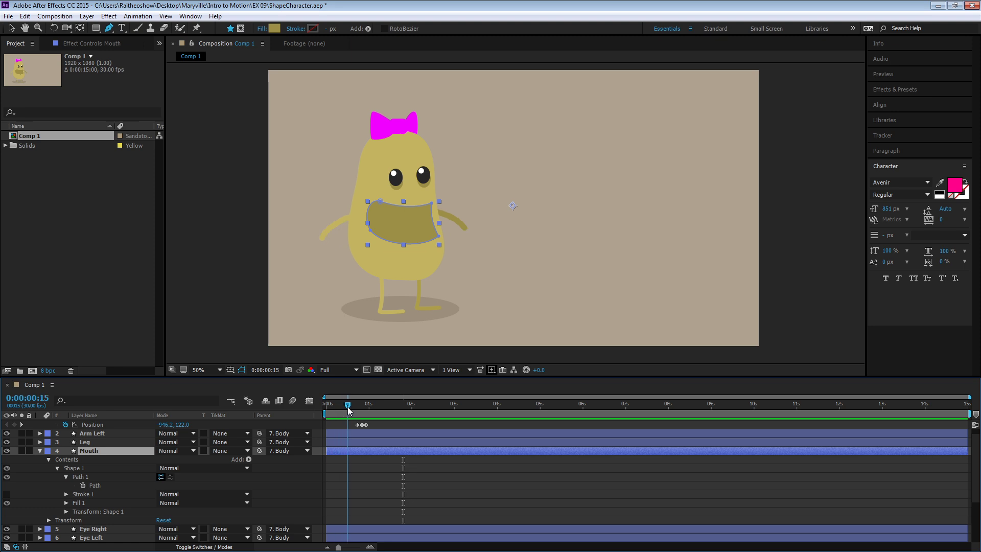
left_click(83, 485)
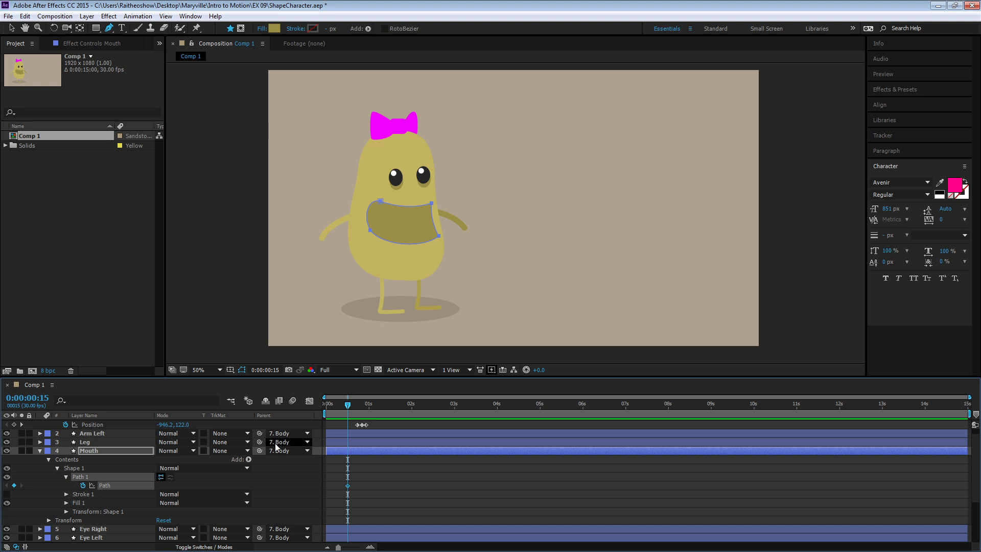
- At 0:00:00:20, lower the Mouth path's two bottom corner points so the mouth opens wider
left_click_drag(350, 406, 356, 409)
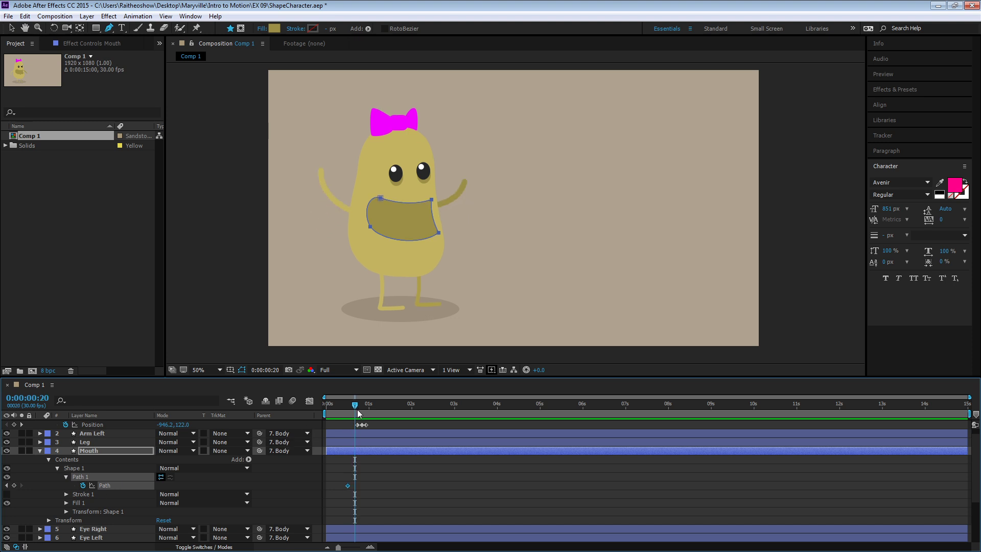
left_click(372, 228)
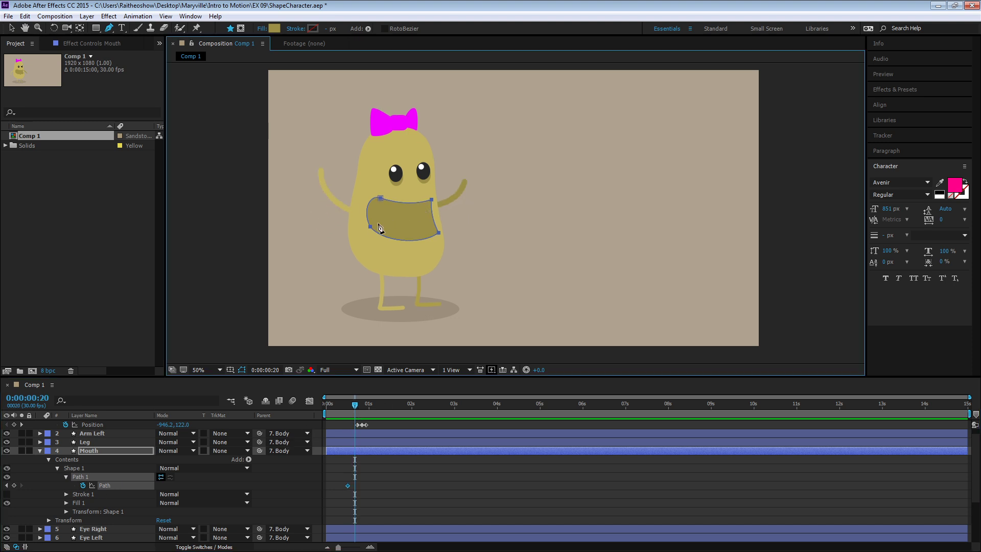
key("v")
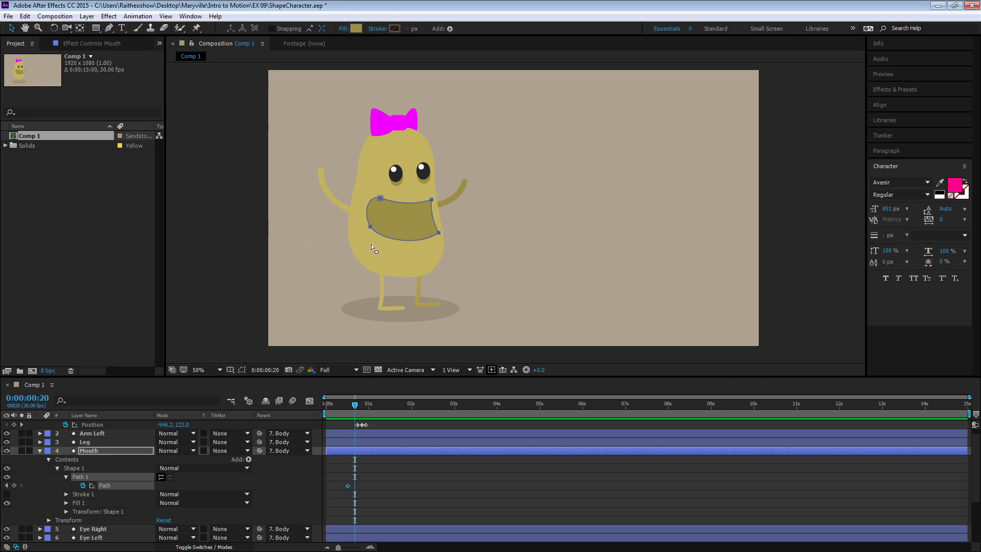
left_click(371, 227)
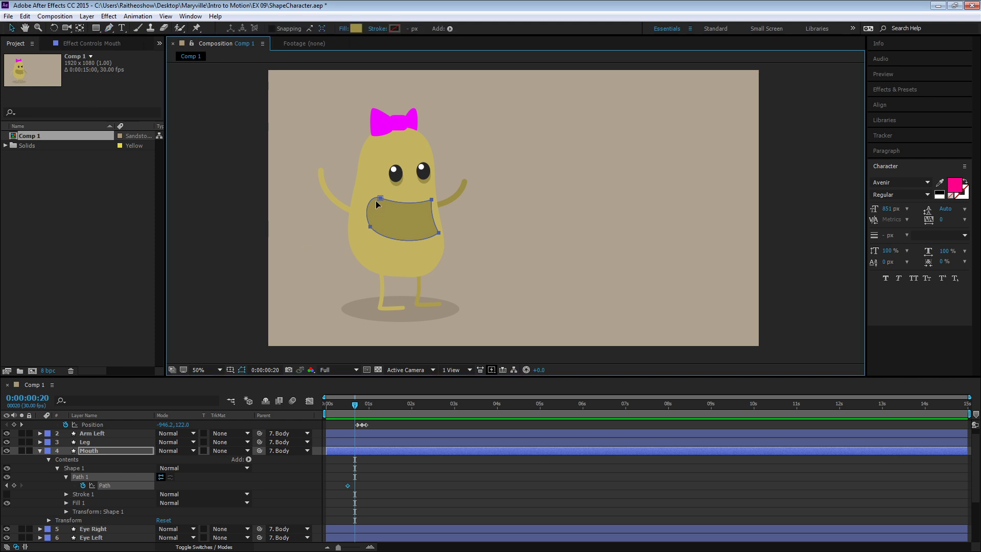
left_click(356, 238)
double_click(368, 229)
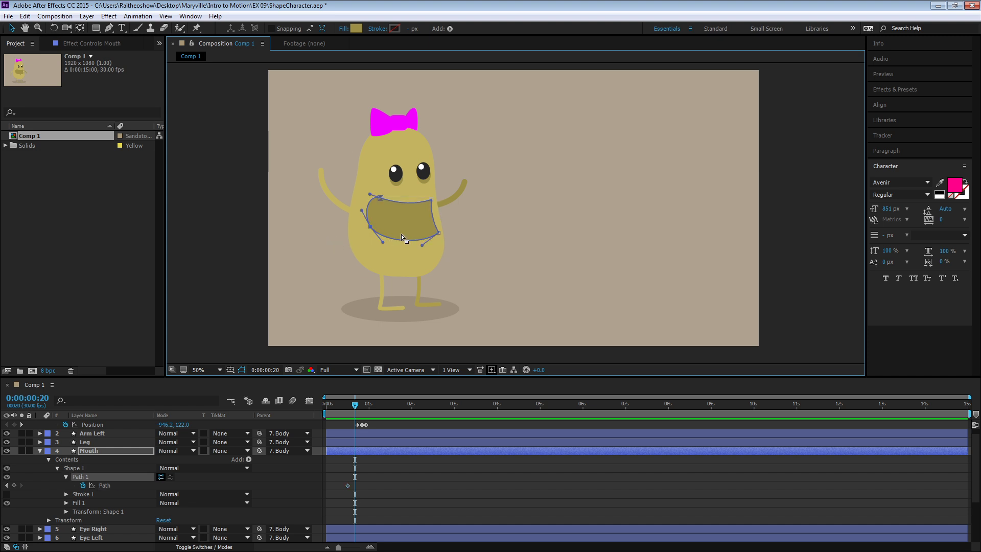
left_click_drag(371, 228, 370, 236)
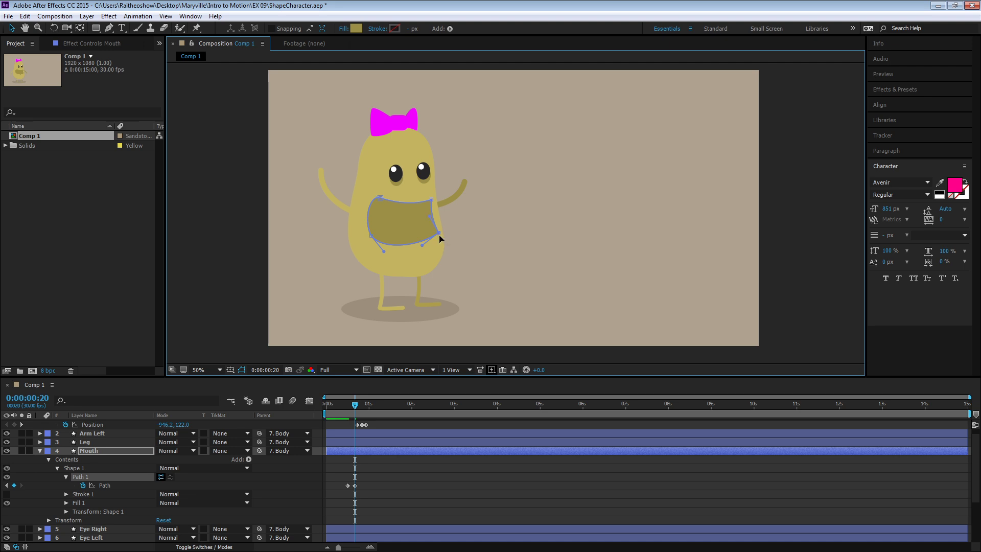
left_click_drag(439, 235, 440, 244)
- Copy the Mouth's first Path keyframe and paste it at 0:00:00:25
left_click_drag(356, 405, 361, 405)
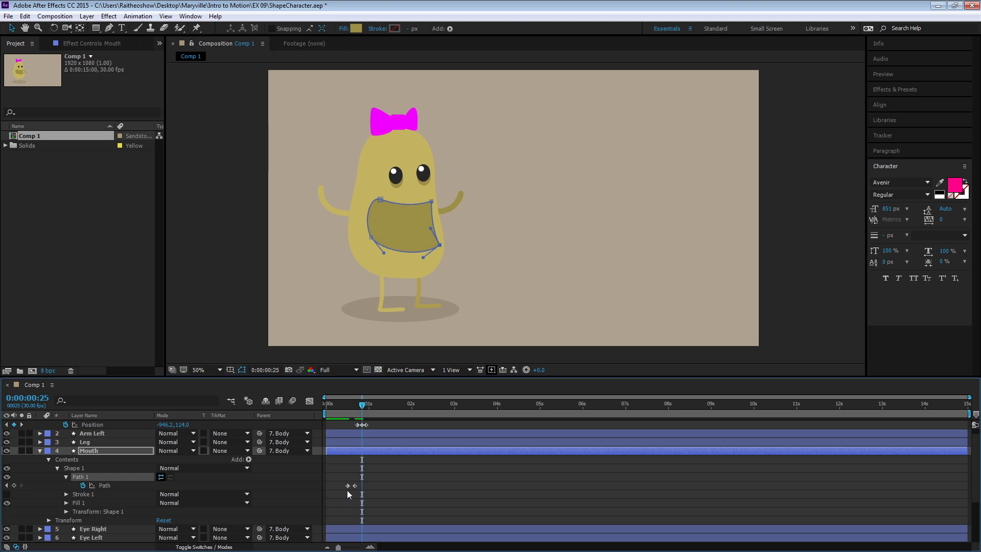
left_click(348, 486)
key("ctrl+c")
key("ctrl+v")
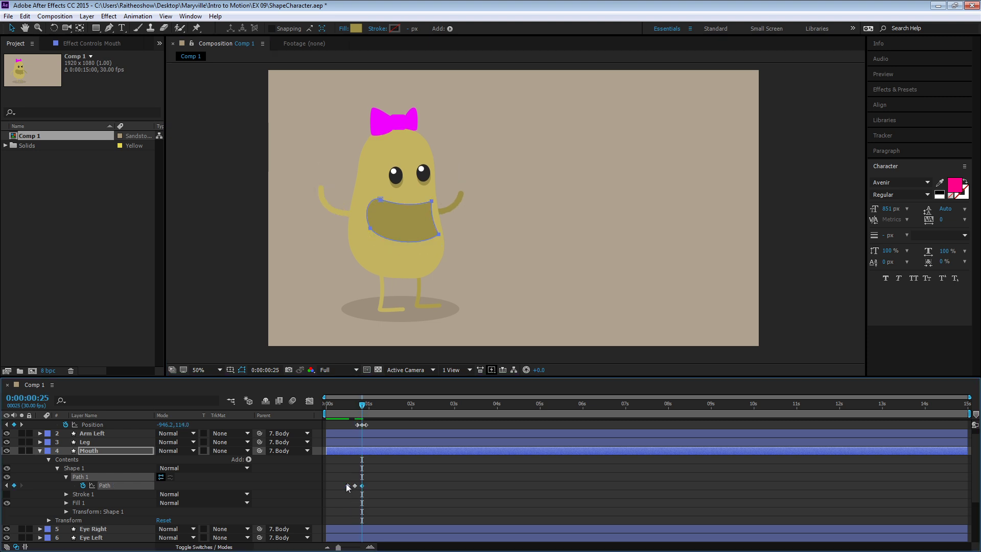
- Preview the mouth animation twice from the start of the composition with the layers deselected
left_click(342, 406)
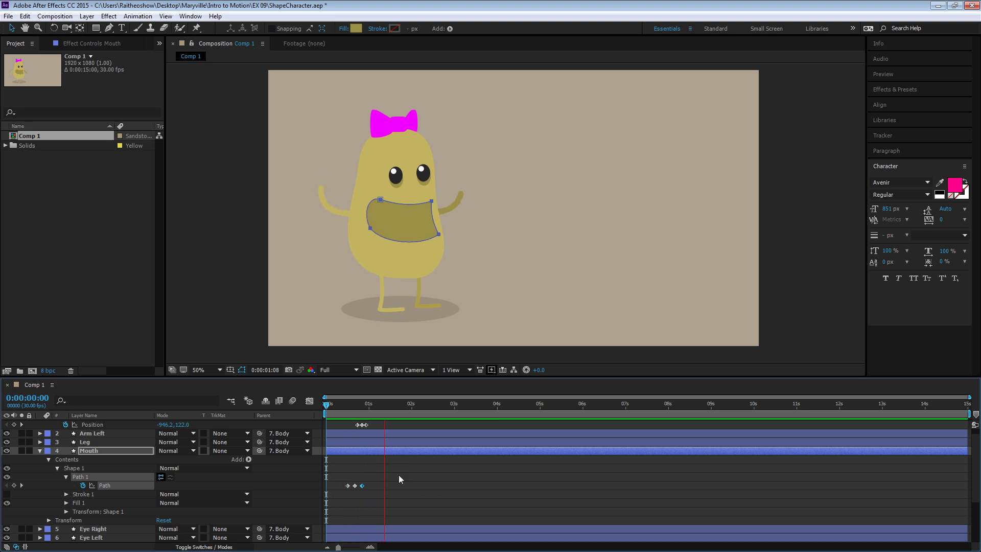
key("space")
left_click_drag(341, 404, 312, 404)
left_click(327, 490)
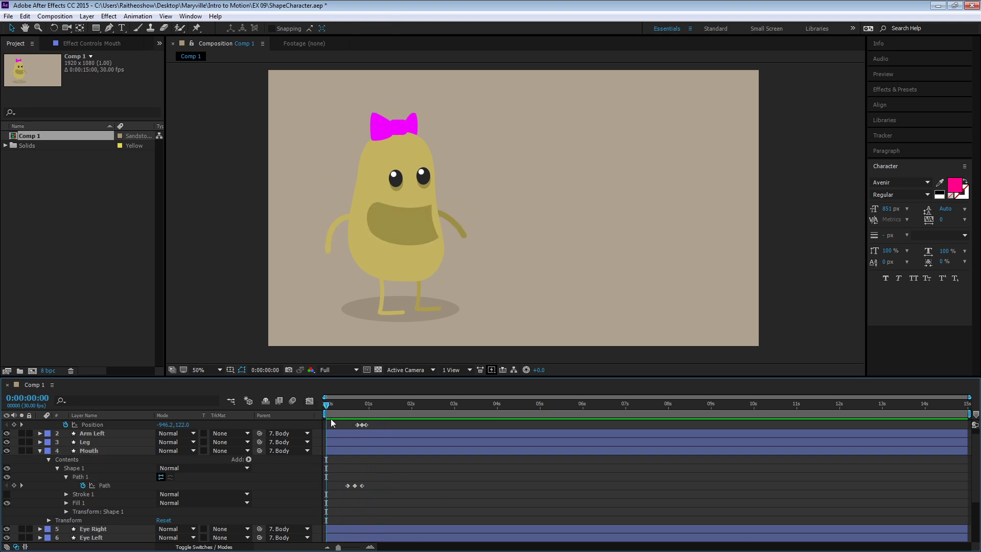
key("space")
key("space")
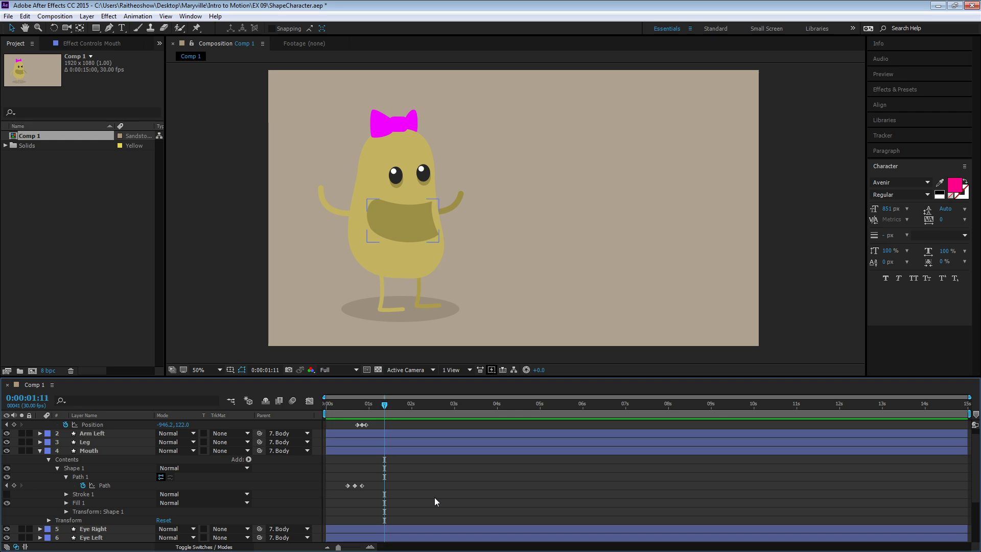
- Set a Path keyframe on the Leg layer's shape at 0:00:00:15
left_click_drag(351, 405, 376, 419)
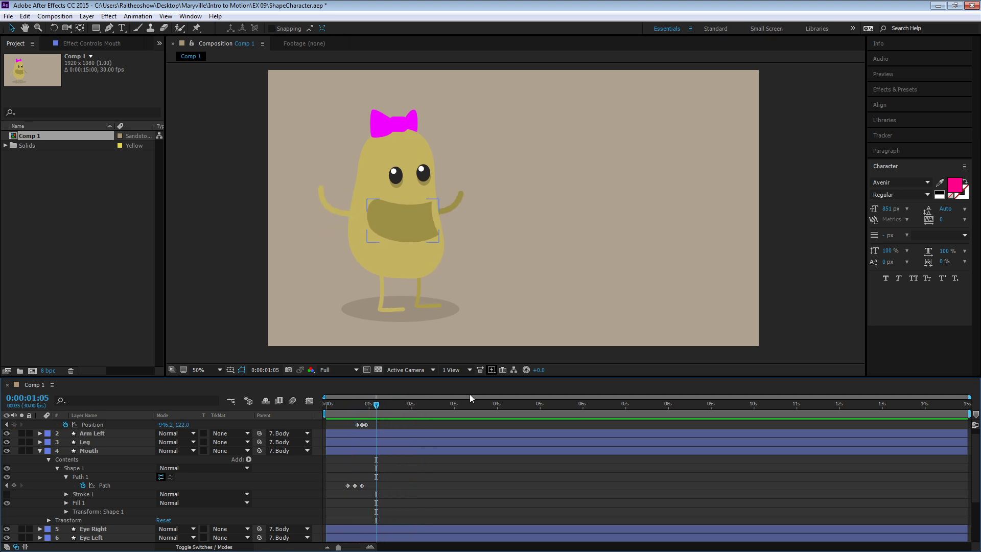
left_click(381, 307)
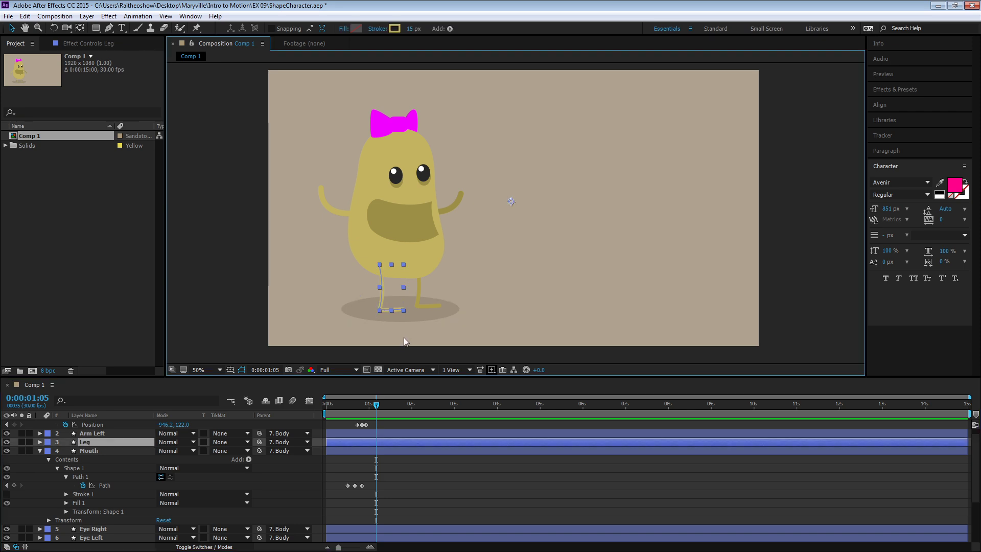
left_click_drag(372, 406, 348, 410)
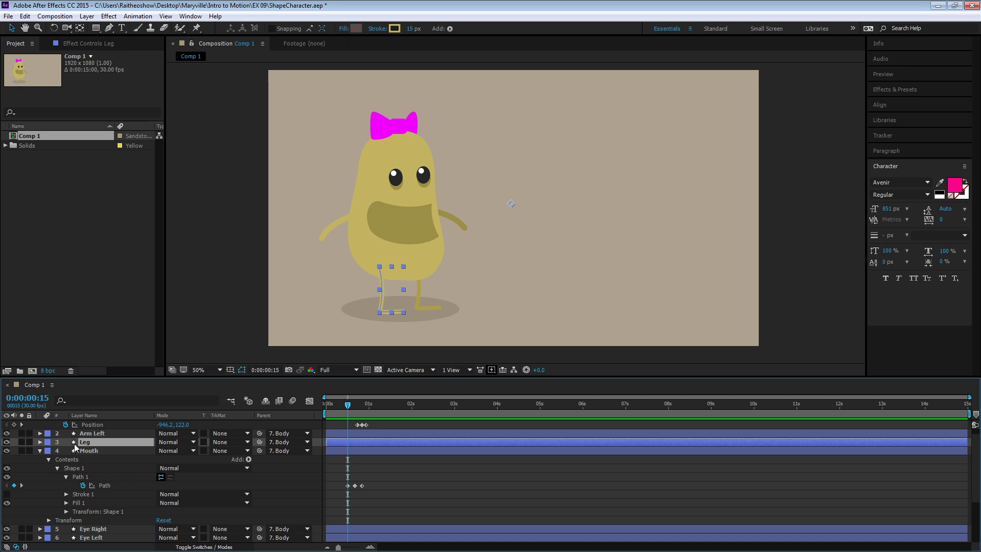
left_click(40, 442)
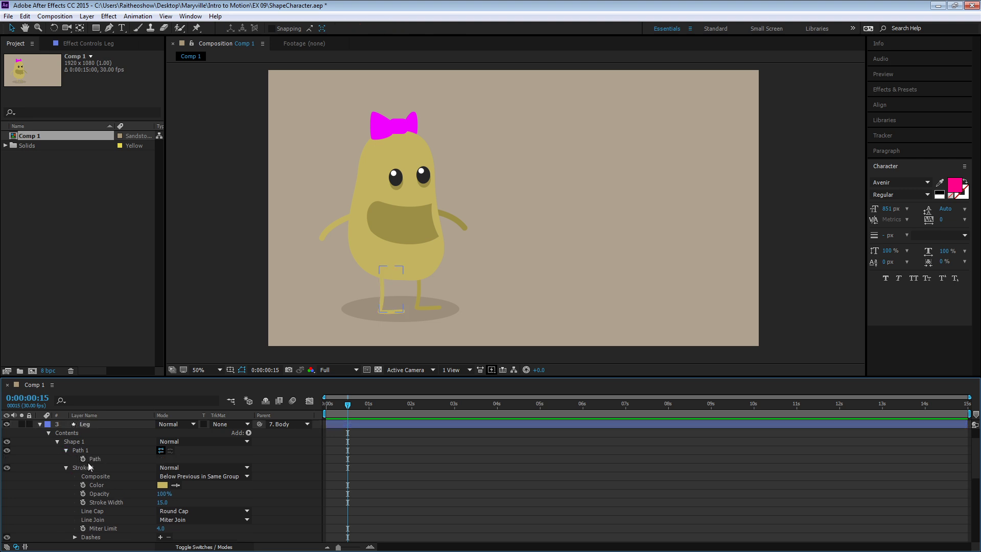
left_click(82, 458)
- At 0:00:00:20, lower the Leg path's toe point so the foot tilts downward
left_click_drag(347, 410, 354, 410)
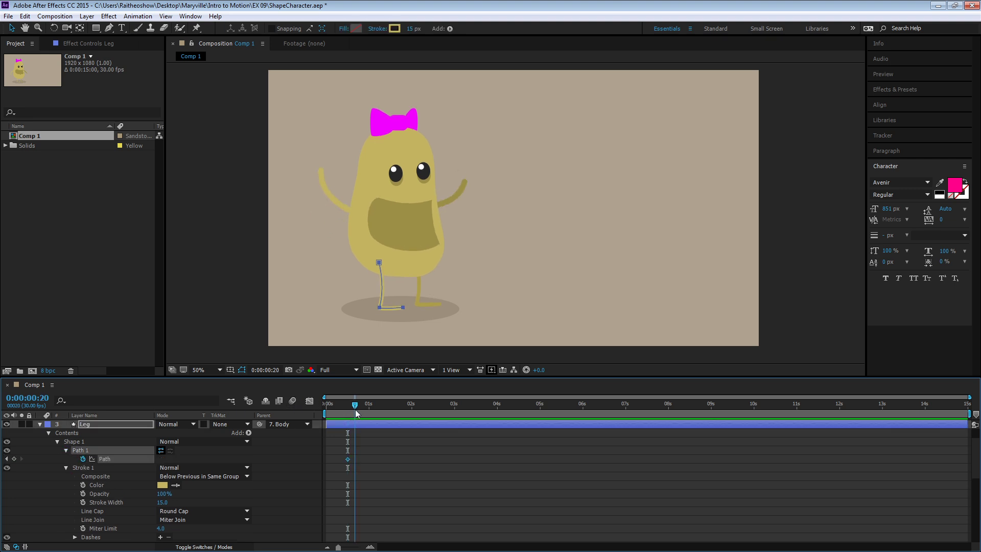
left_click(405, 311)
left_click(13, 28)
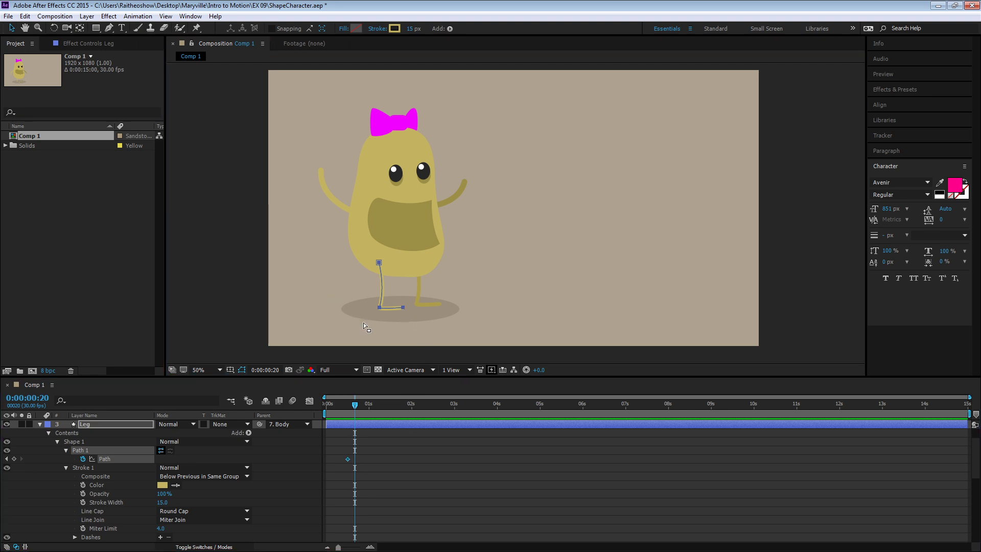
left_click(363, 323)
left_click(402, 307)
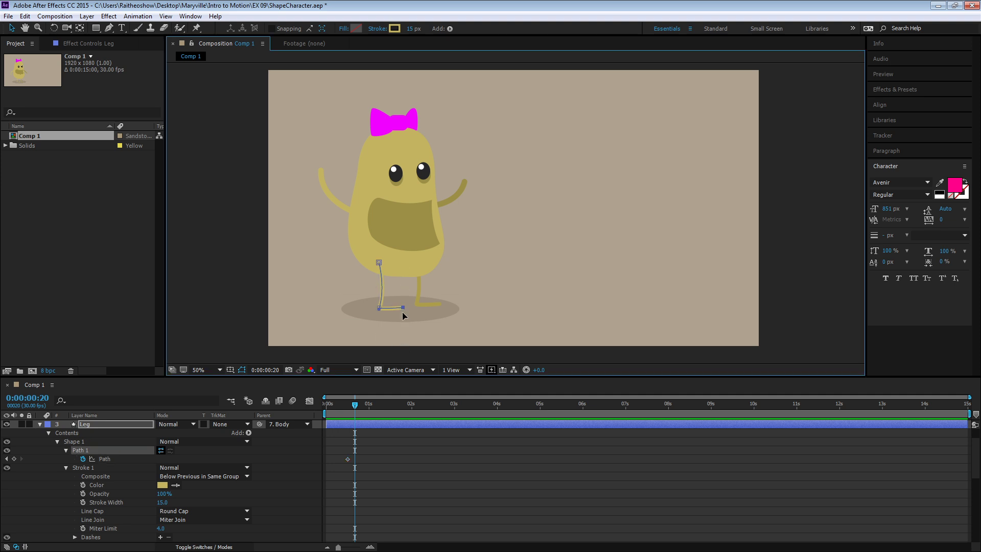
left_click_drag(403, 309, 404, 315)
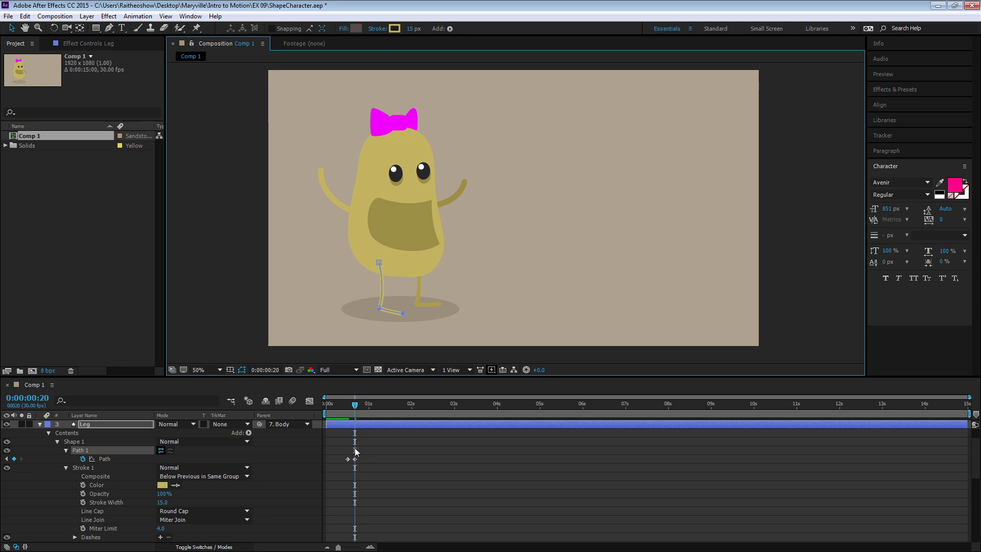
- Copy the Leg's first Path keyframe and paste it at 0:00:00:25
left_click(348, 460)
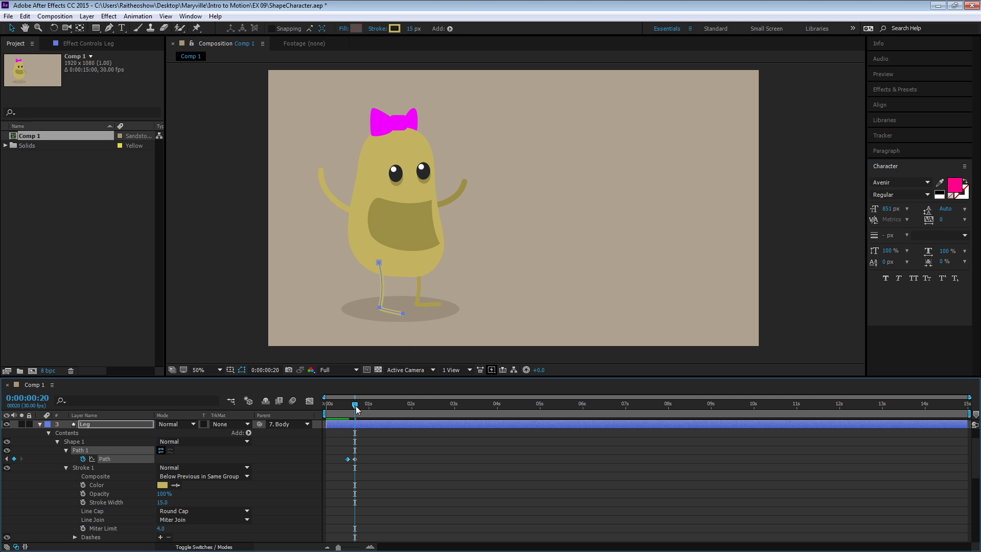
left_click_drag(355, 406, 363, 412)
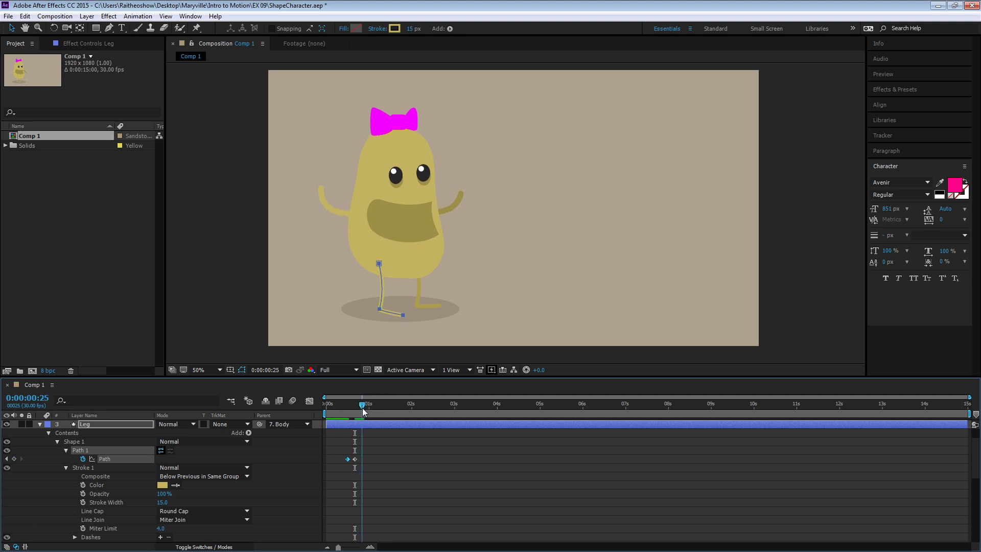
key("ctrl+v")
- Preview the leg animation from the start of the composition with the layers deselected
mouse_move(340, 406)
left_mouse_down()
mouse_move(330, 406)
mouse_move(363, 409)
mouse_move(326, 408)
left_mouse_up()
left_click(338, 450)
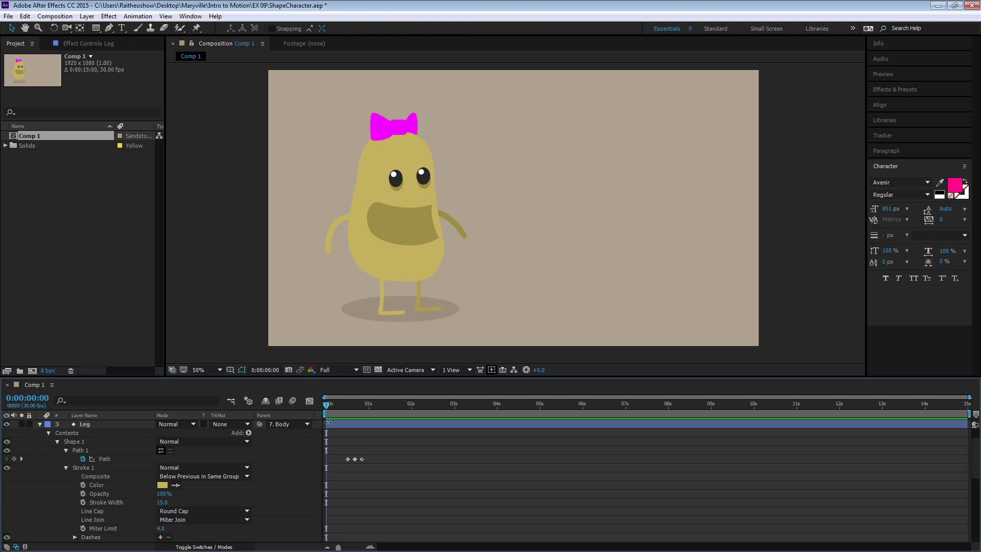
key("space")
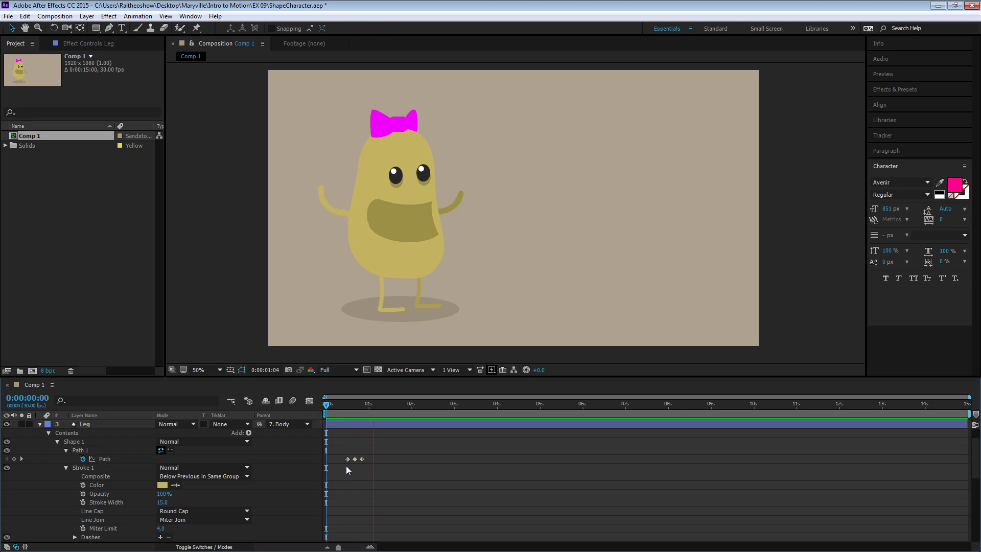
- Move the Leg's last Path keyframe one frame earlier, to 0:00:00:24, and preview the result
mouse_move(352, 408)
left_mouse_down()
mouse_move(336, 407)
mouse_move(362, 406)
left_mouse_up()
left_click(361, 459)
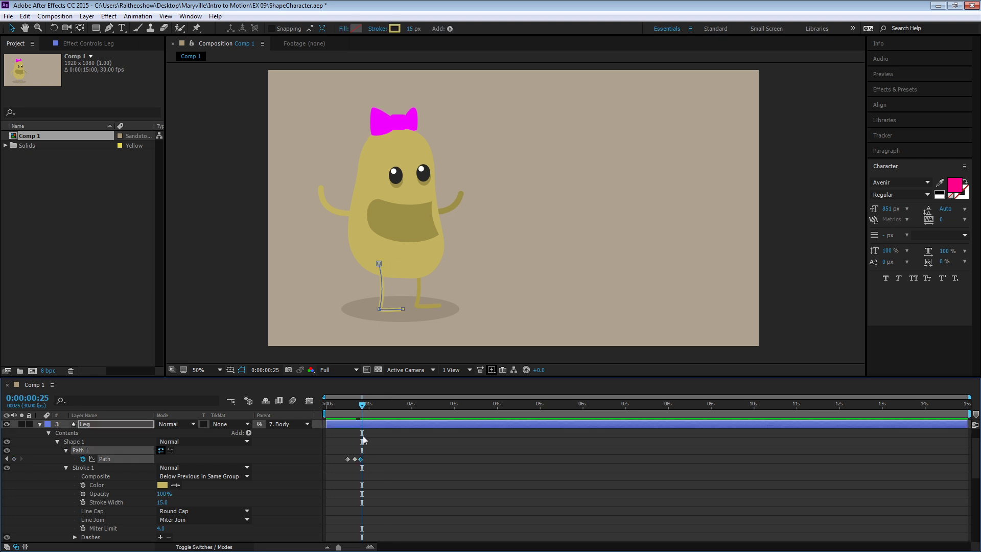
key("space")
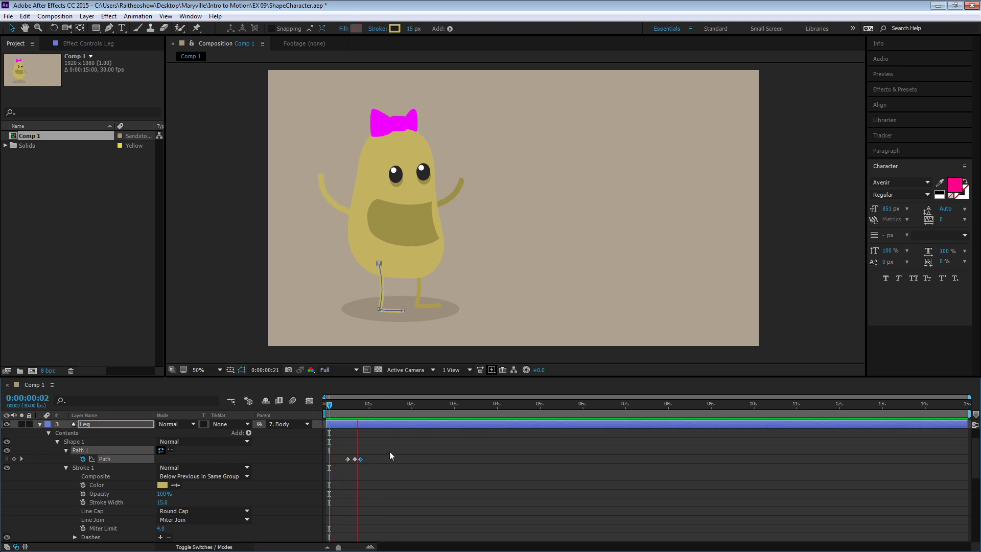
key("space")
- Raise the Leg's toe point slightly on the 0:00:00:20 keyframe to make the foot tilt subtler
left_click(356, 405)
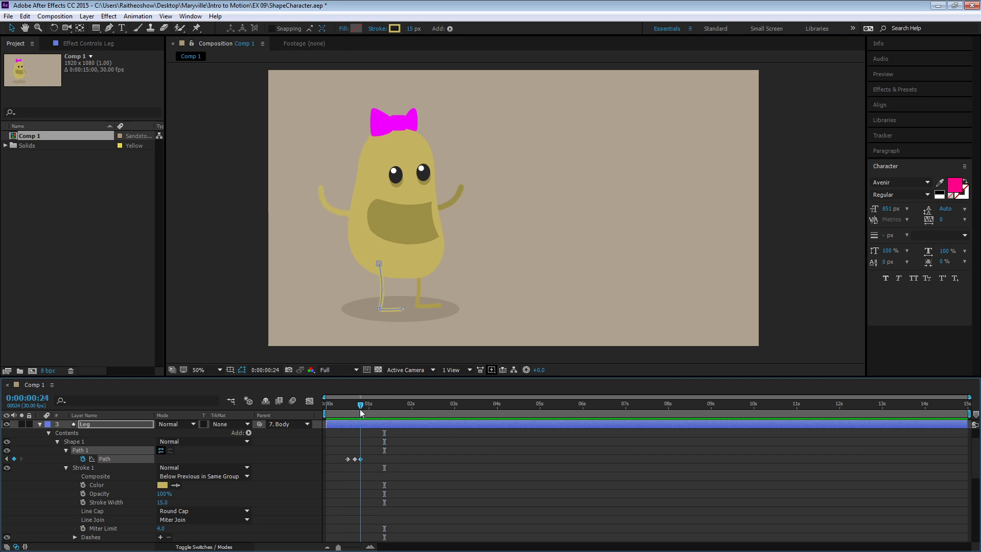
mouse_move(356, 411)
left_mouse_down()
mouse_move(325, 413)
mouse_move(355, 414)
left_mouse_up()
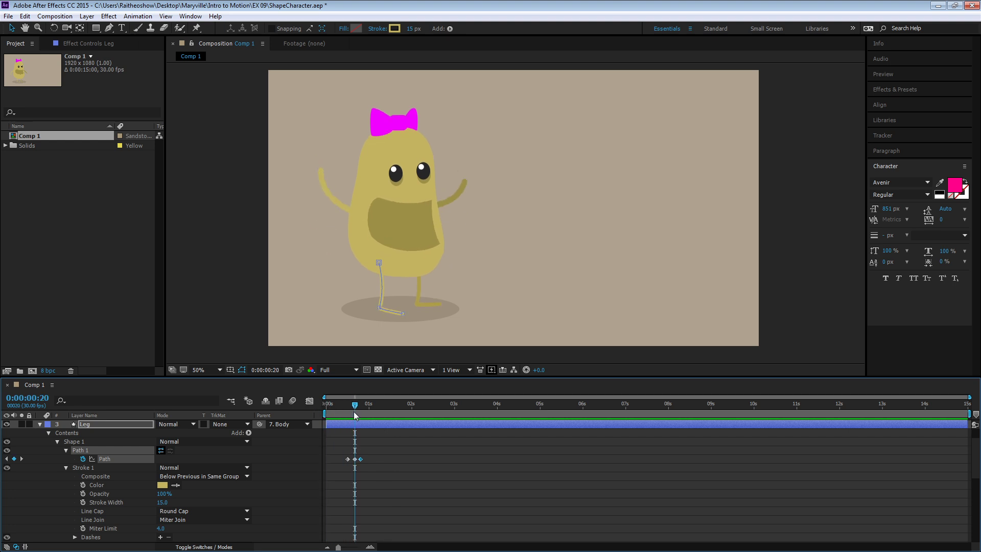
left_click(404, 317)
left_click_drag(404, 317, 404, 314)
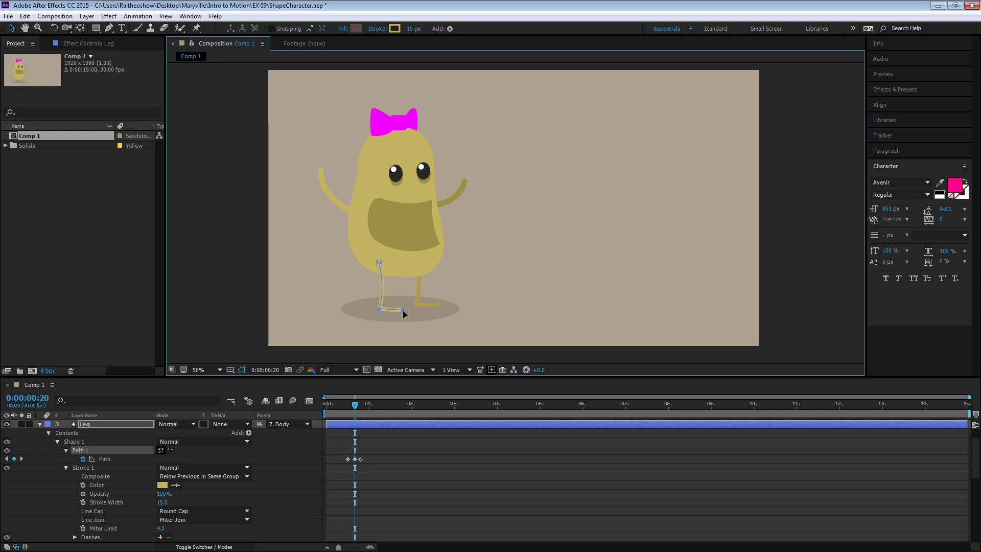
- Preview the adjusted foot tilt from the start, deselect the layers and scrub to 0:00:00:19
left_click_drag(355, 404, 326, 409)
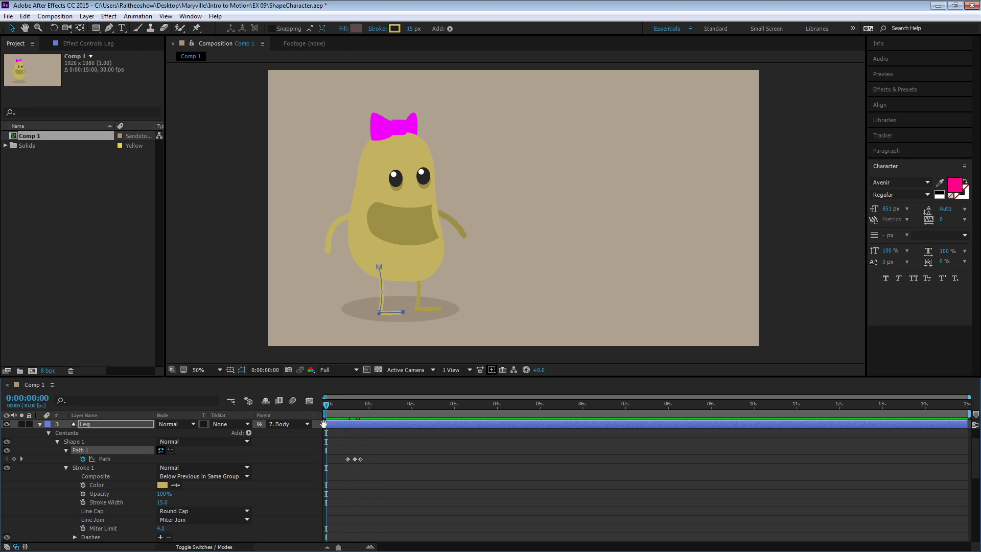
key("space")
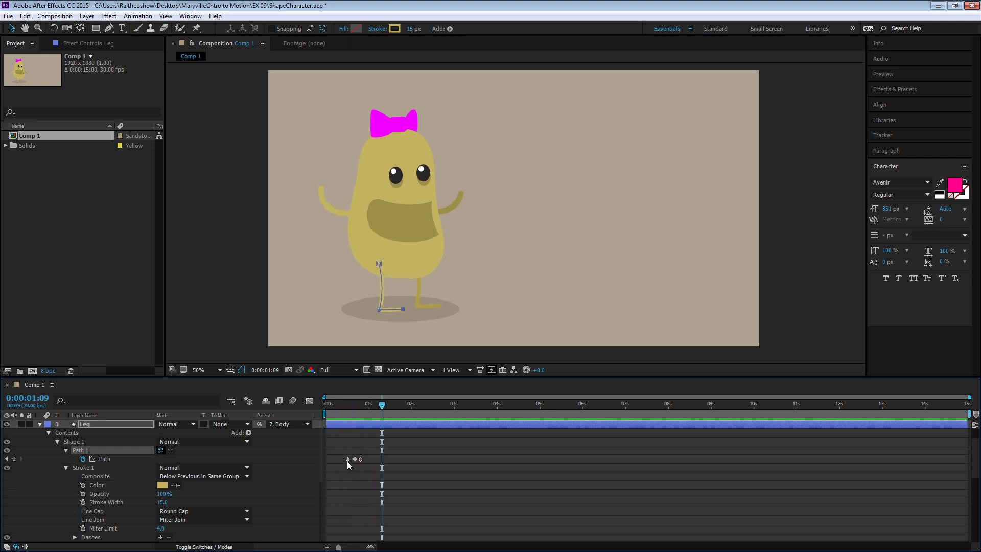
left_click(337, 408)
left_click(334, 466)
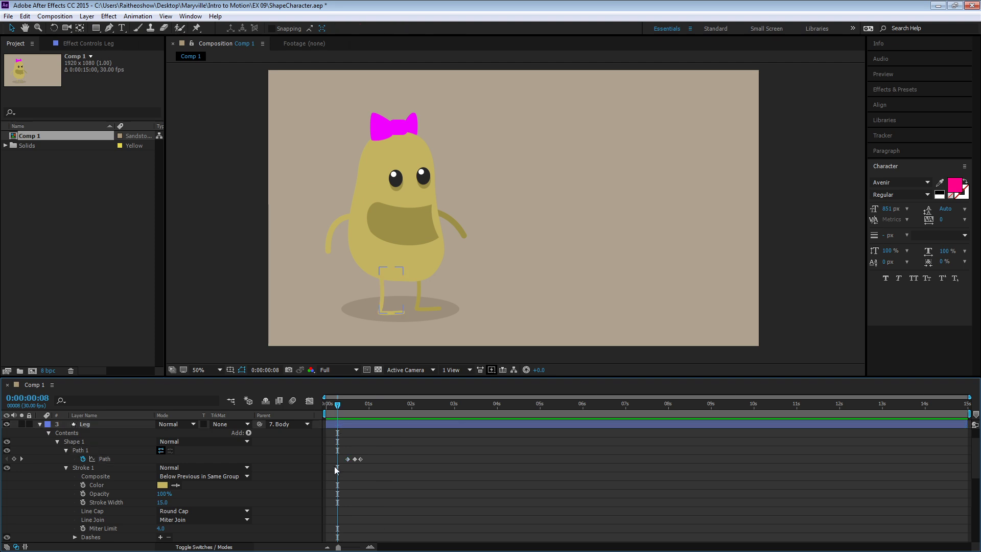
left_click(335, 406)
left_click_drag(335, 406, 353, 410)
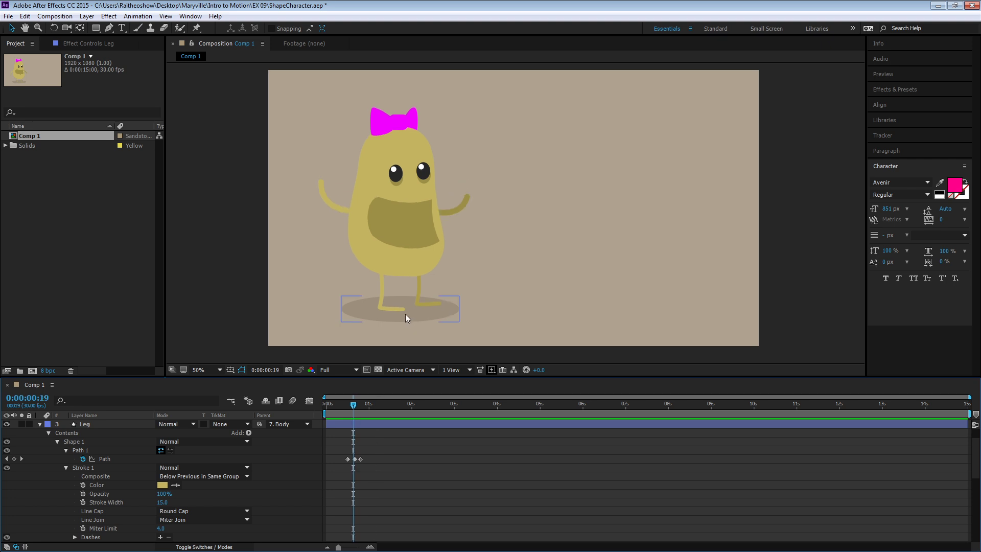
- Select all of the Leg's Path keyframes, and collapse the Leg and Mouth layers
left_click(104, 458)
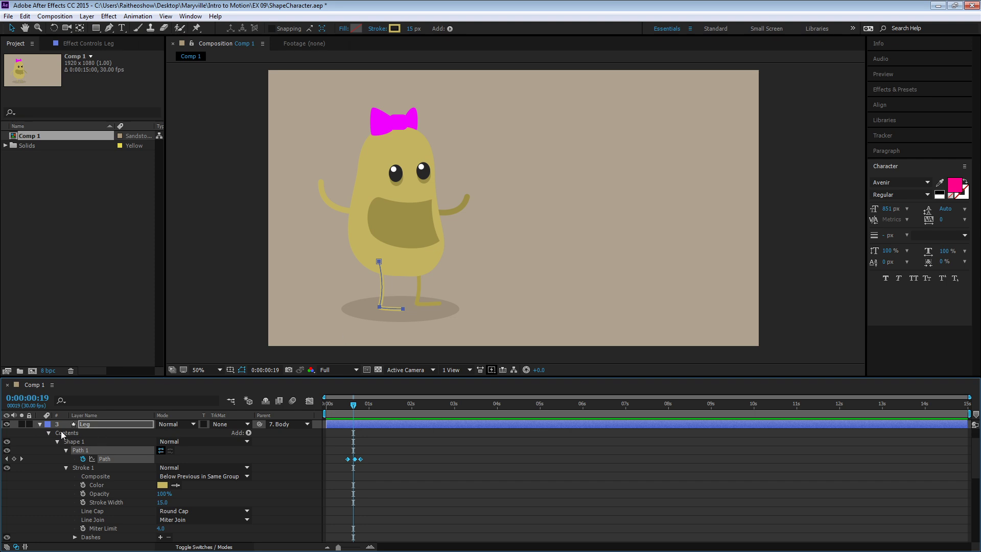
left_click(40, 424)
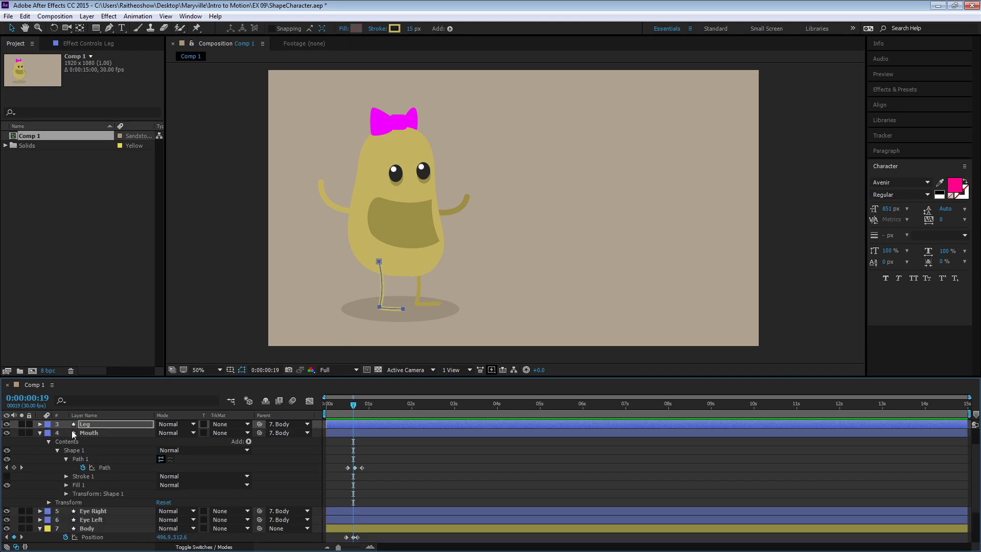
left_click(39, 433)
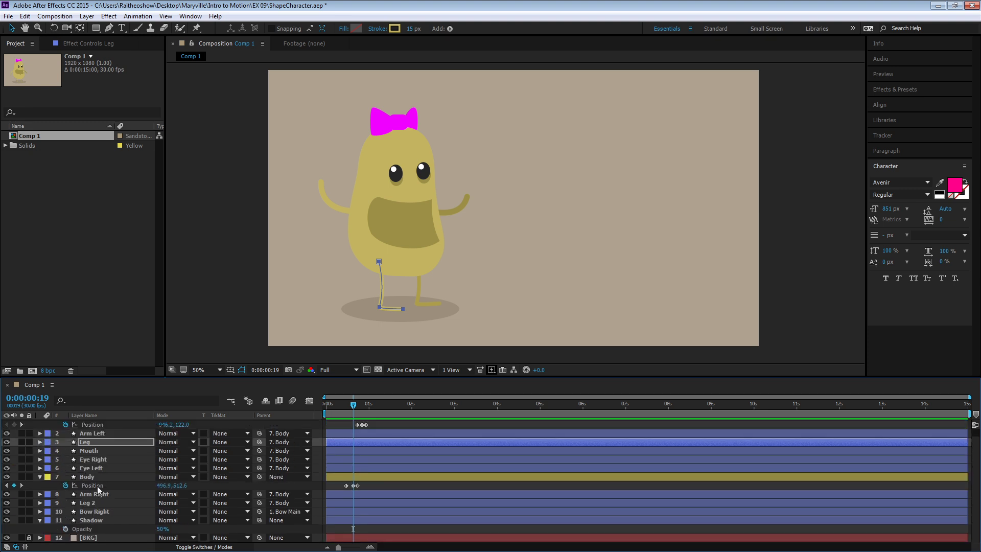
- Reveal Leg 2's Path property and set its first Path keyframe at 0:00:00:10
left_click(40, 503)
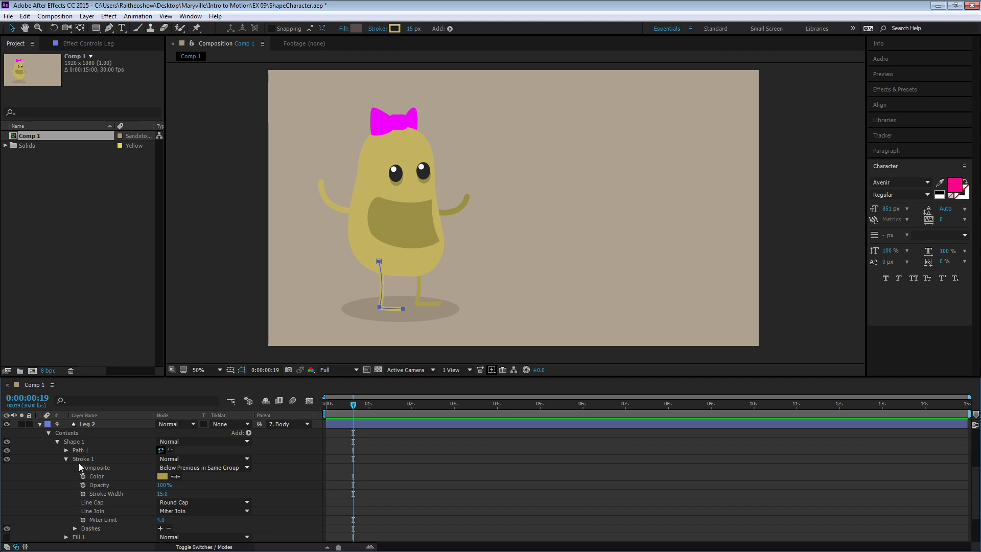
left_click(66, 450)
left_click(96, 459)
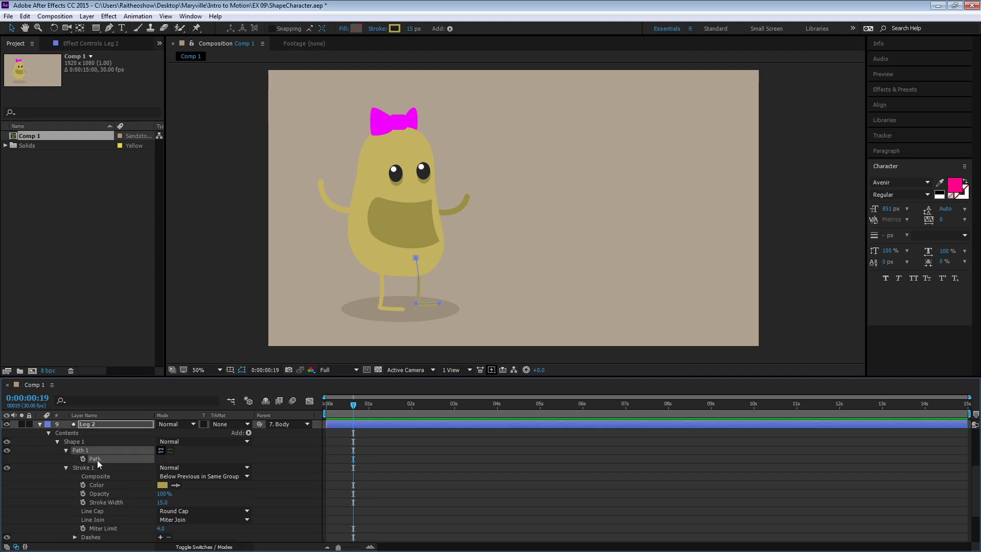
left_click_drag(352, 407, 340, 405)
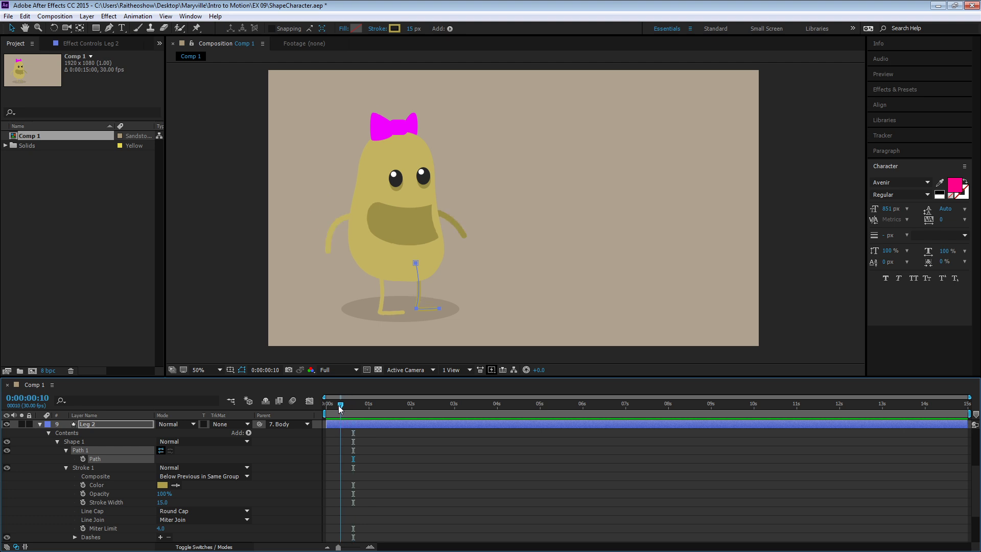
left_click(82, 458)
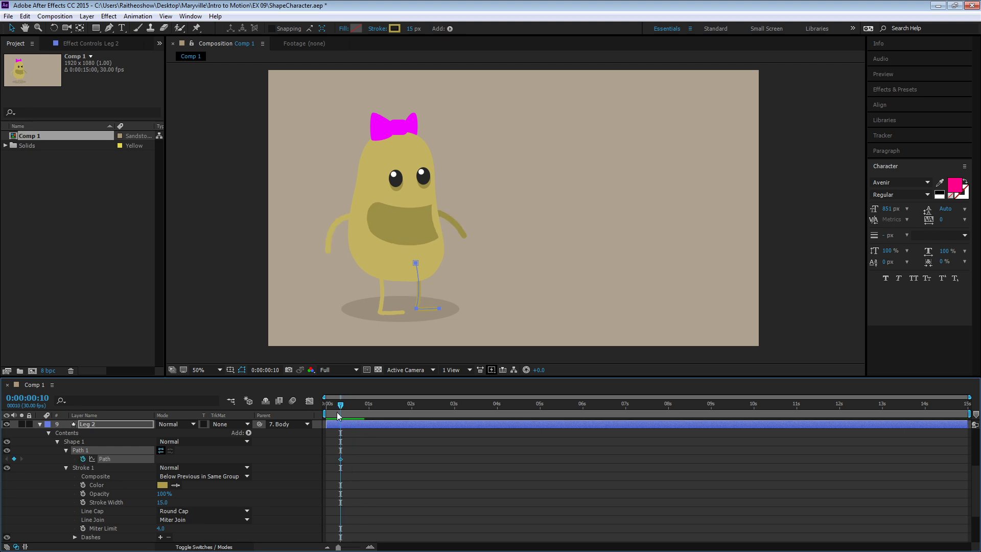
- Lower Leg 2's toe point slightly at 0:00:00:19 to tilt the foot downward
left_click_drag(340, 405, 353, 409)
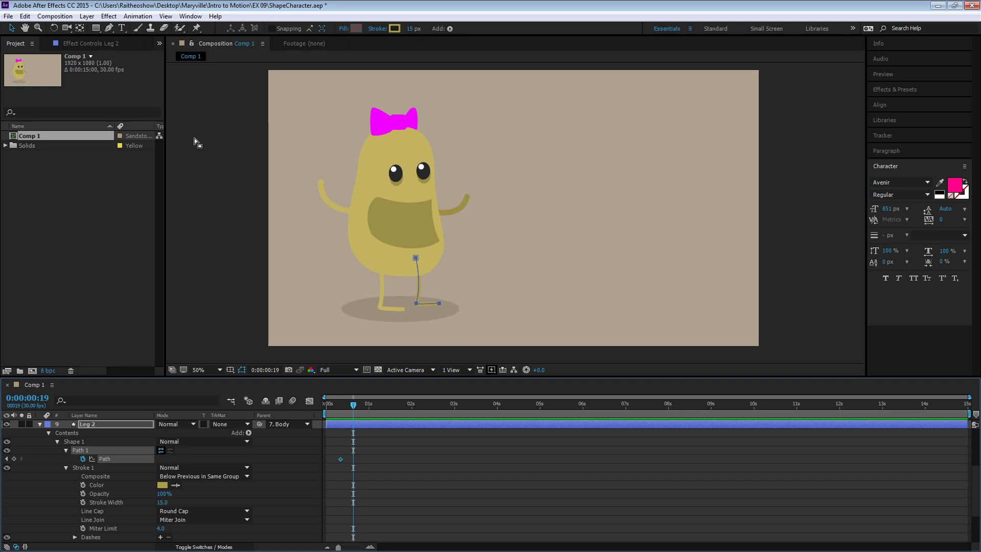
double_click(415, 264)
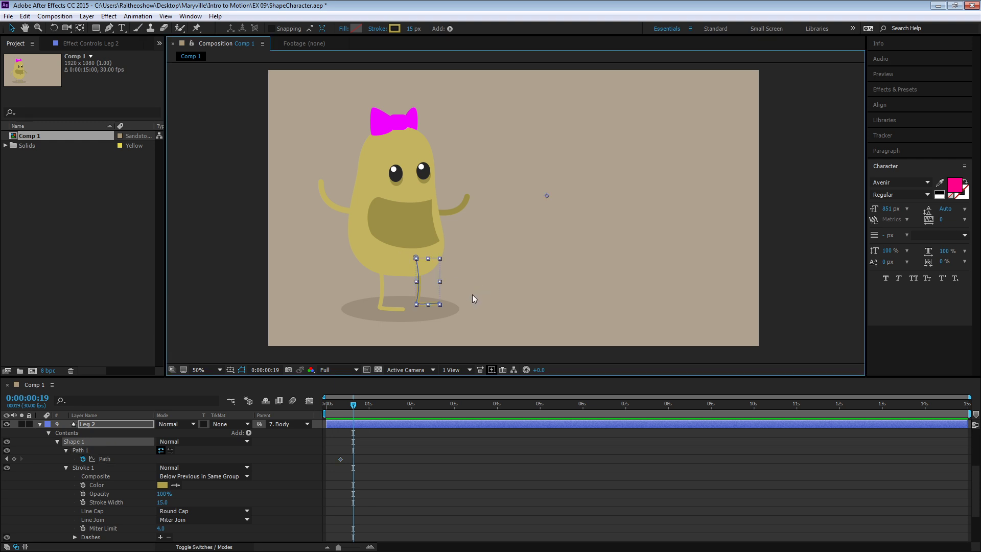
left_click(418, 303)
left_click(440, 303)
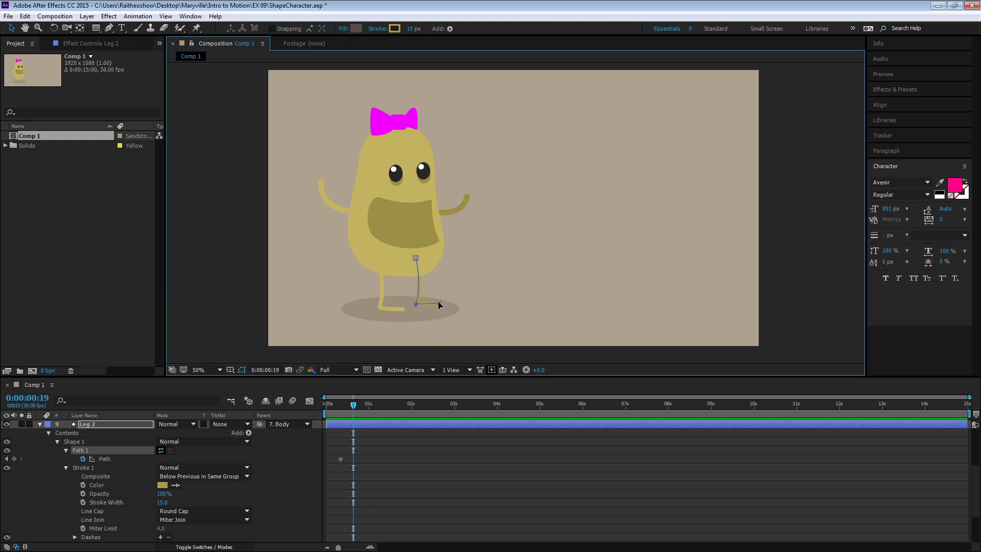
left_click_drag(438, 302, 438, 305)
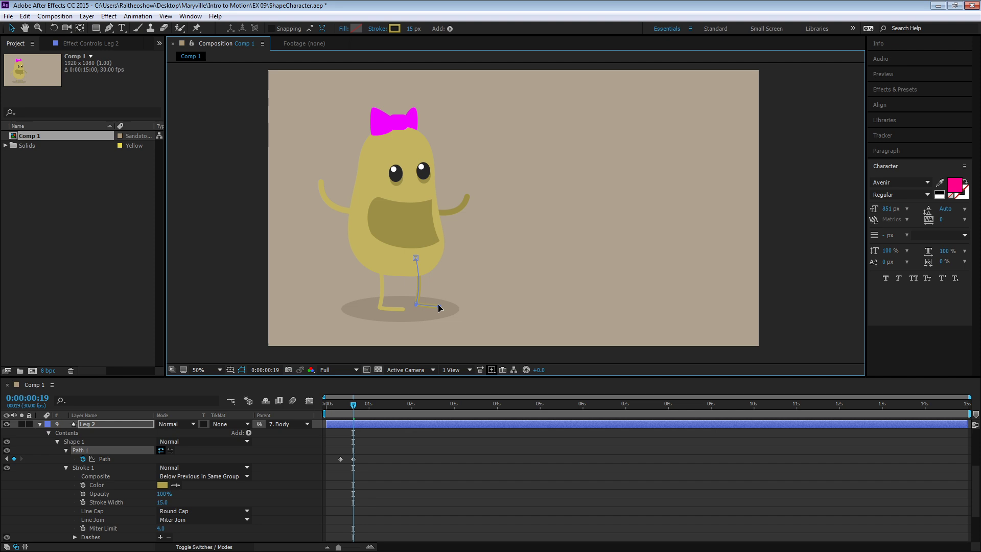
- Copy Leg 2's first Path keyframe to 0:00:00:25 to bring the foot back to its starting pose
left_click(341, 459)
left_click(362, 405)
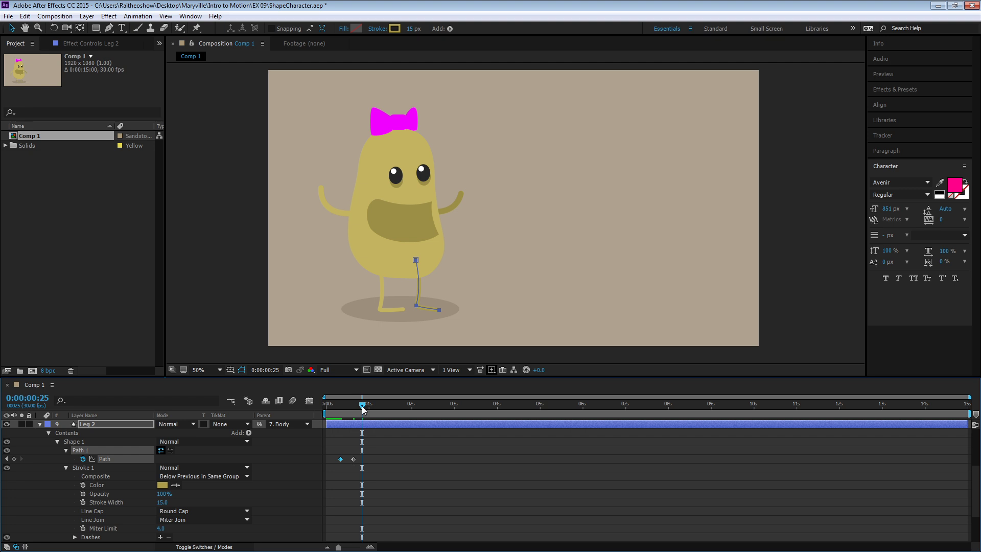
key("ctrl+c")
key("ctrl+v")
- Deselect the layers and preview the animation from the start to check both legs
key("space")
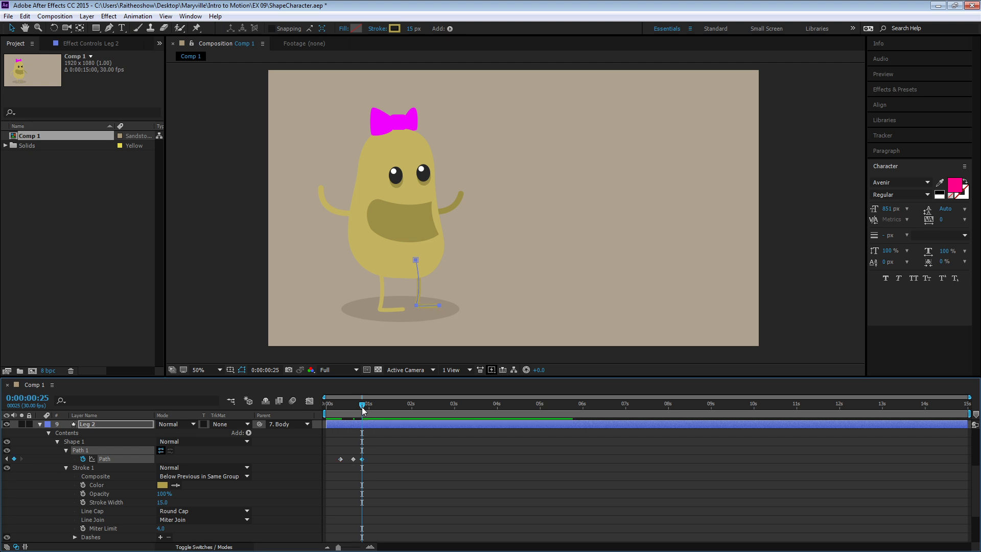
left_click(433, 470)
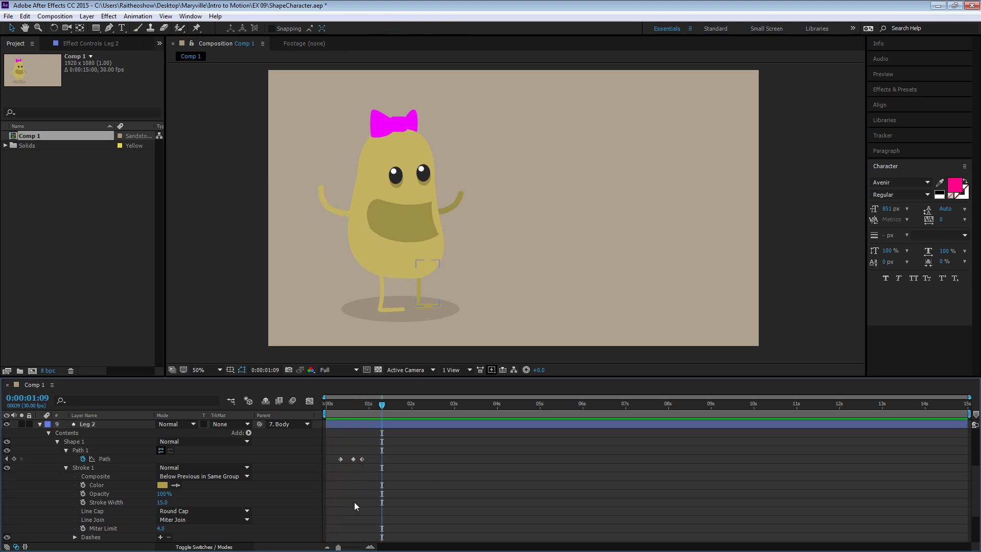
left_click(327, 403)
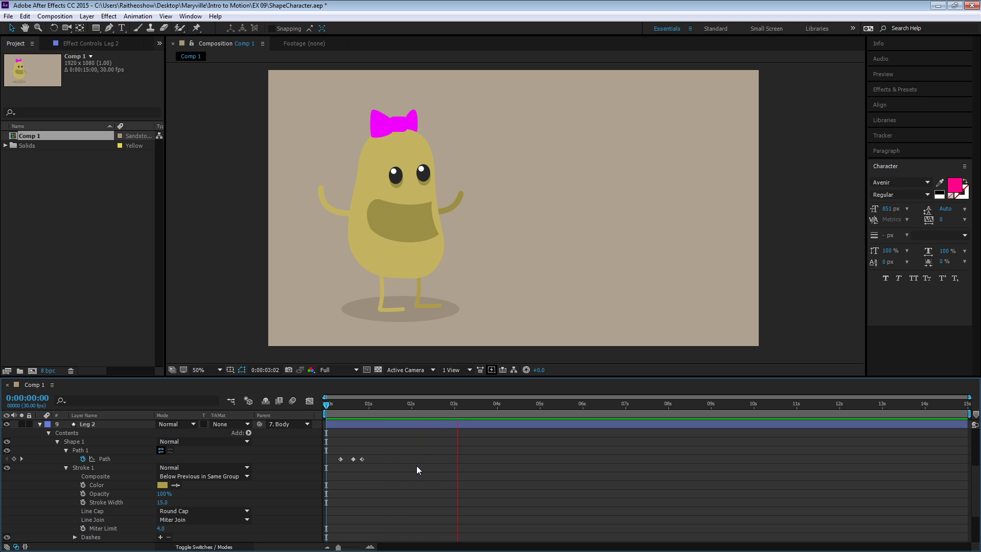
key("space")
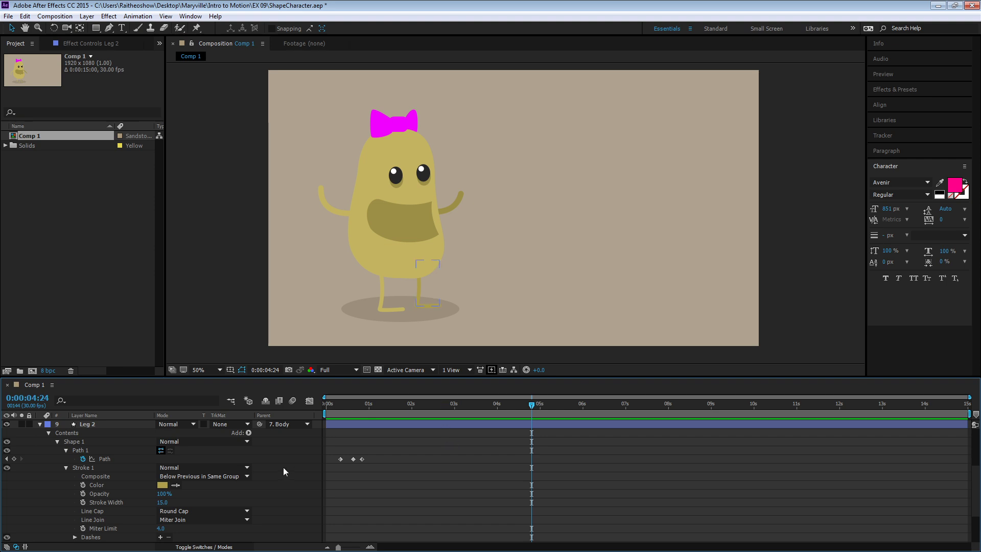
- Add a holding Path keyframe to Arm Left at 0:00:01:09 and advance the current time to 0:00:01:17
left_click_drag(336, 412, 382, 438)
scroll(300, 457, "up", 5)
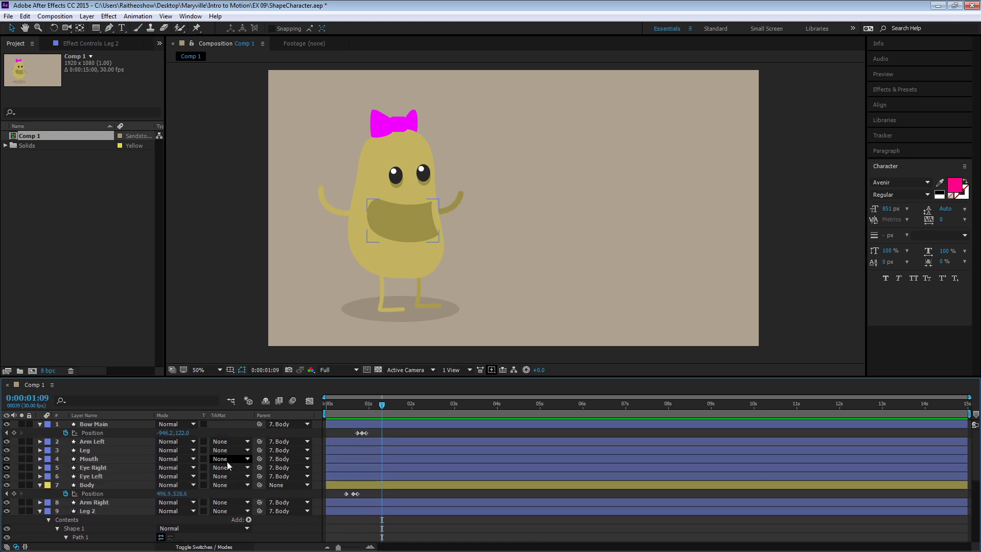
left_click(101, 441)
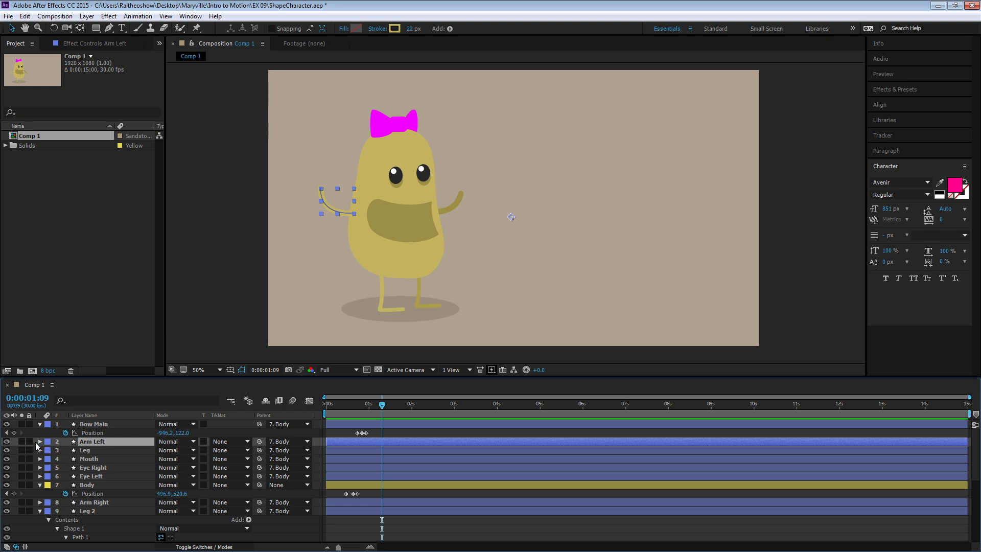
key("u")
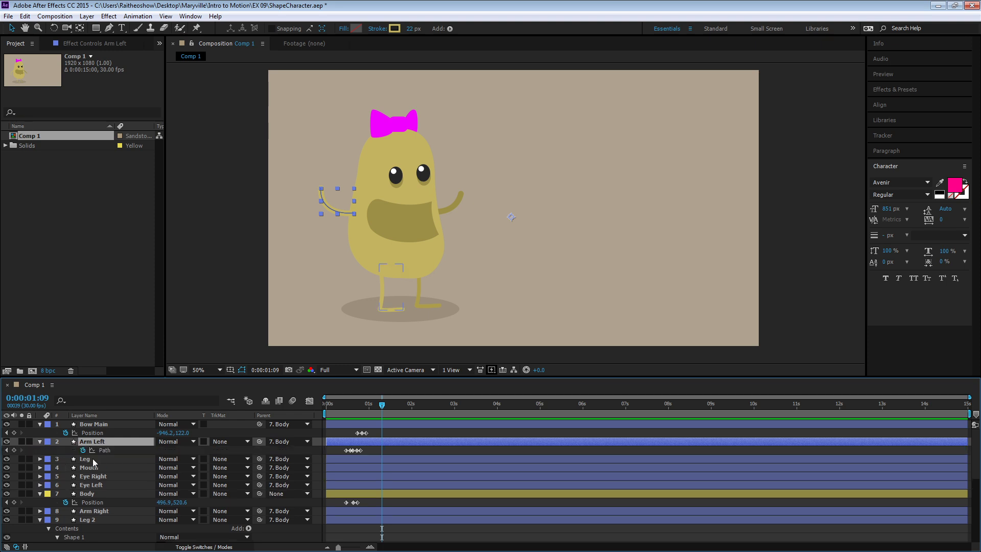
left_click(13, 450)
left_click(393, 407)
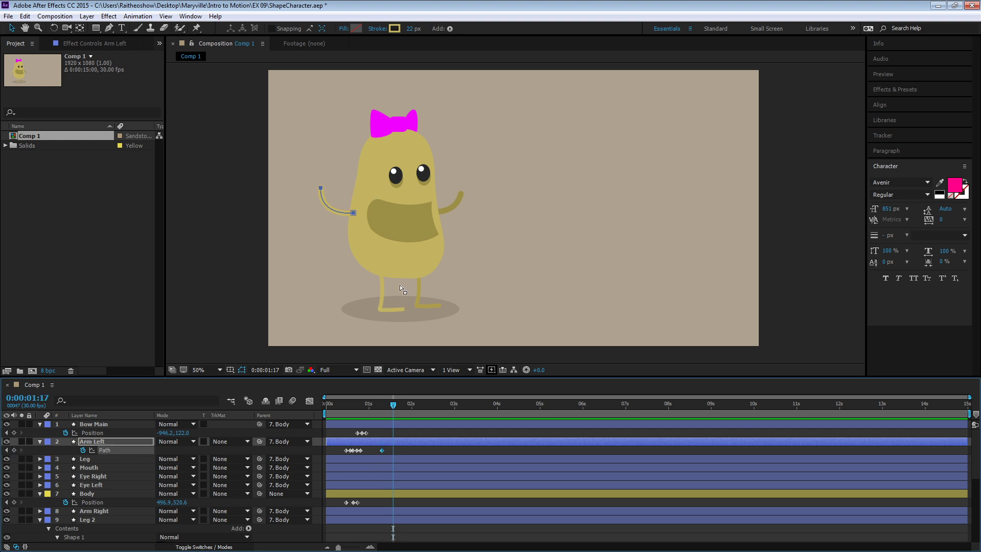
left_click(321, 189)
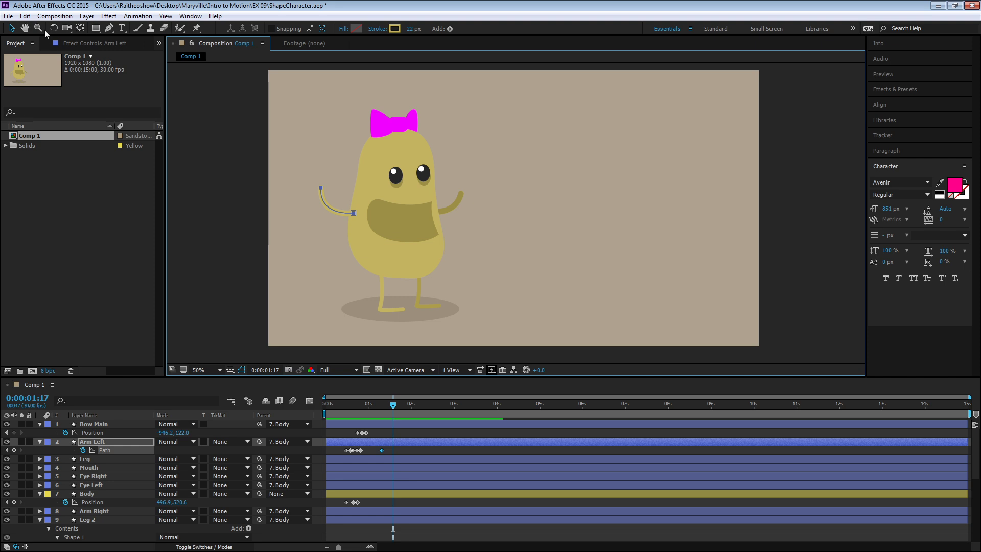
double_click(347, 213)
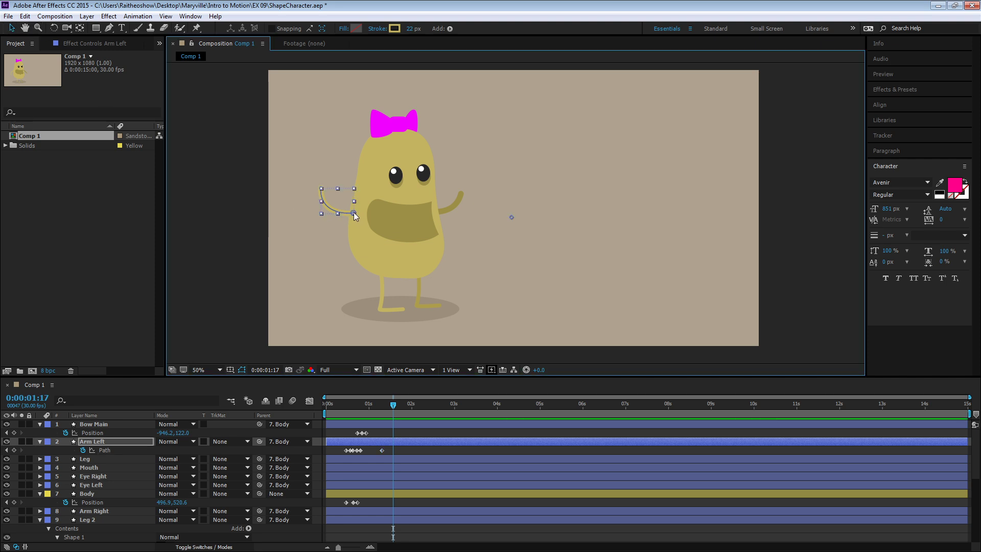
left_click(343, 218)
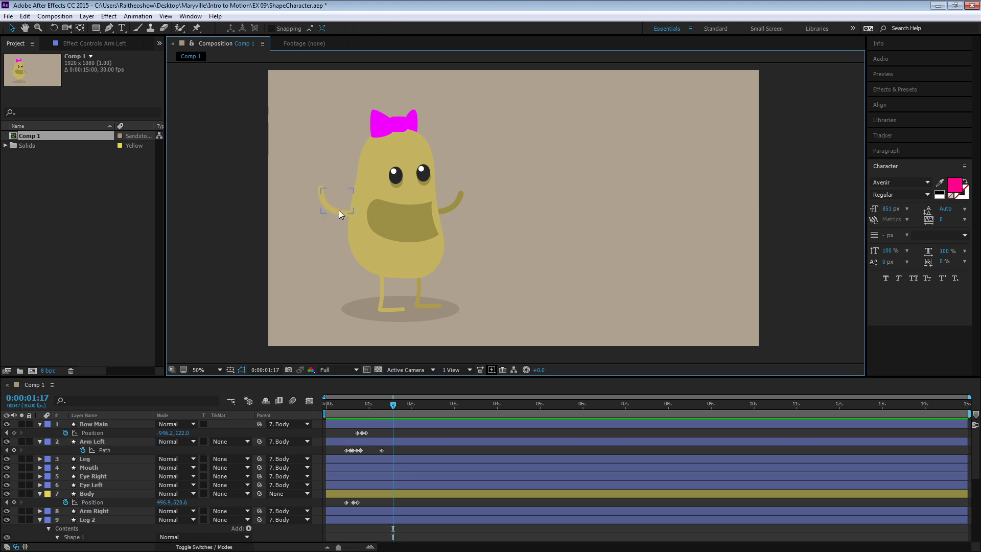
left_click(345, 213)
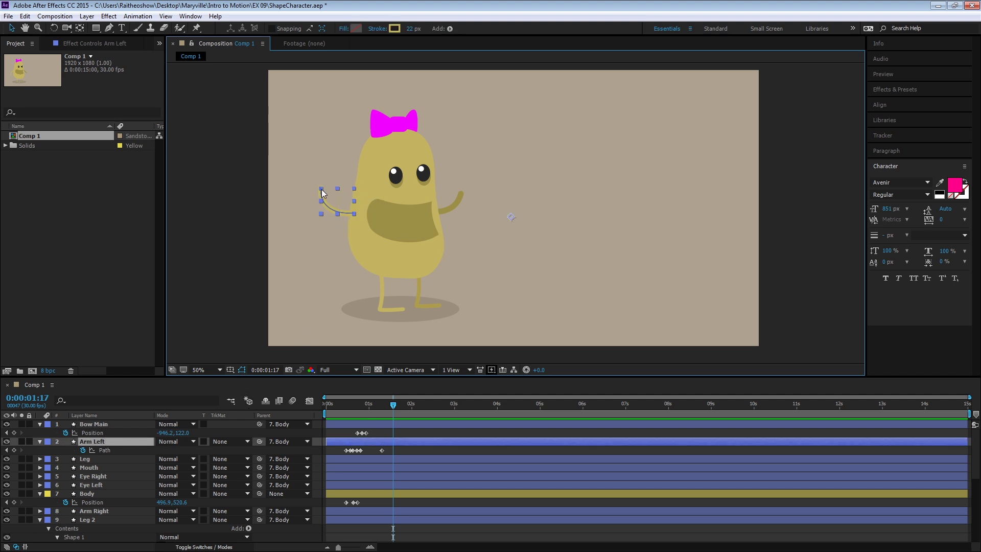
left_click_drag(320, 215, 306, 227)
key("ctrl+z")
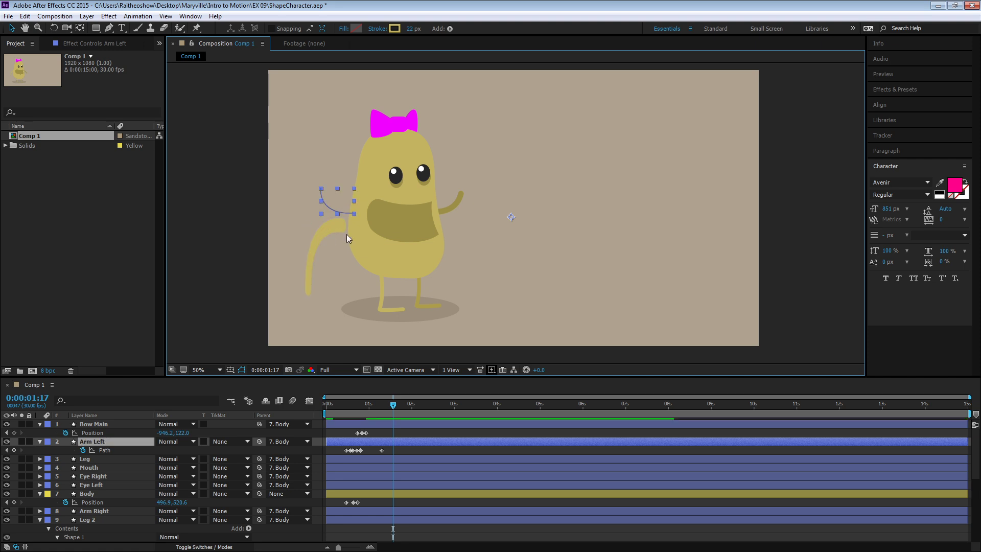
- Activate Arm Left's Path for editing and select the path point at the shoulder
left_click(349, 206)
left_click(512, 215)
left_click(515, 214)
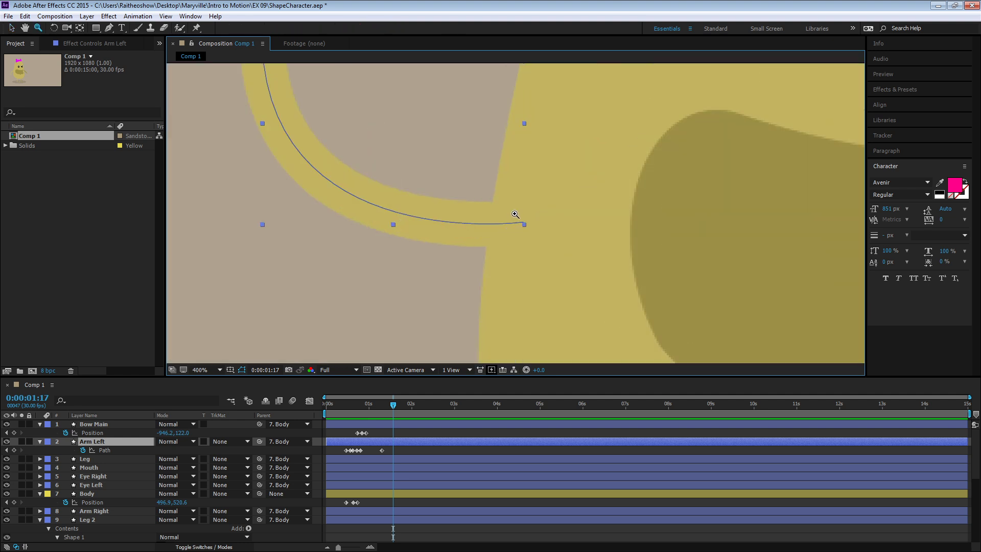
left_click(11, 28)
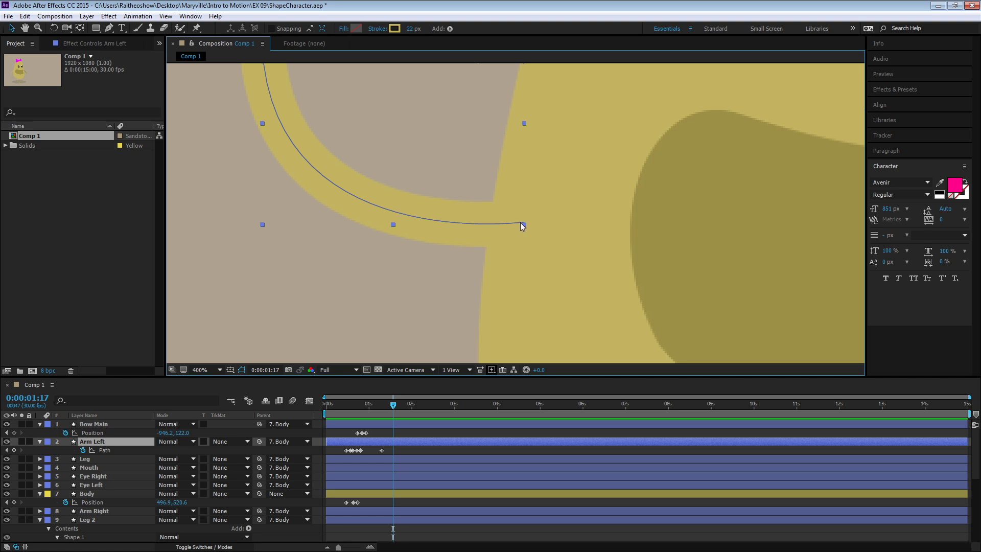
left_click(97, 450)
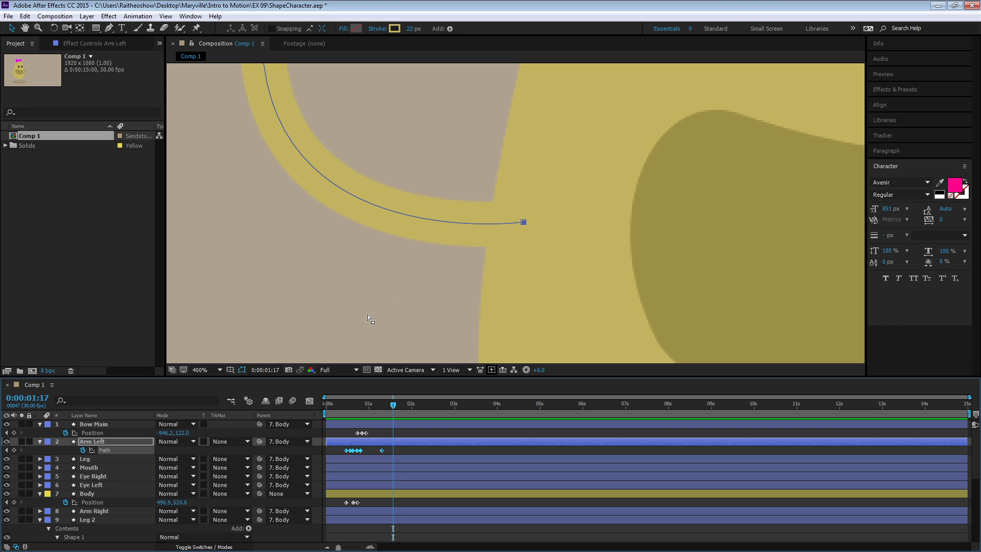
left_click(523, 222)
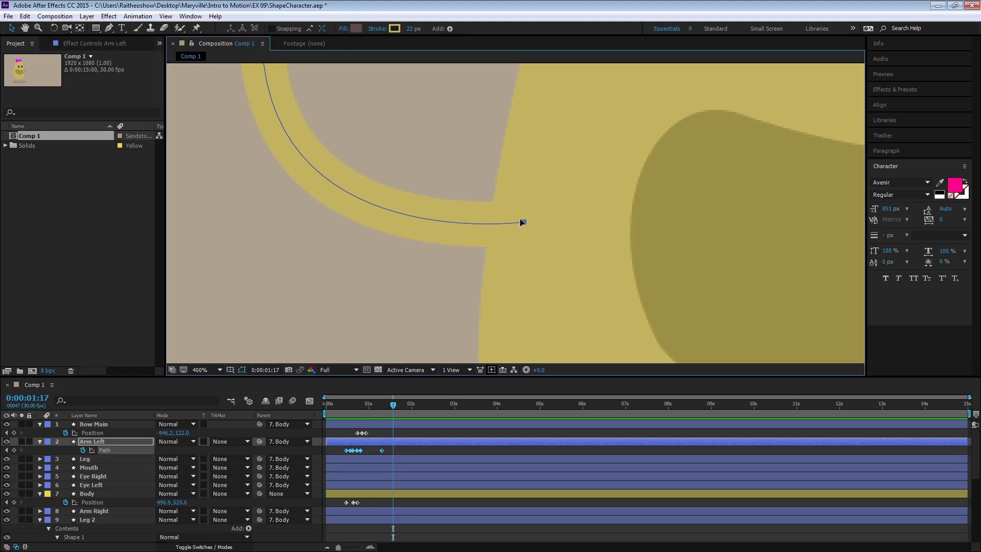
left_click(499, 235)
left_click(523, 222)
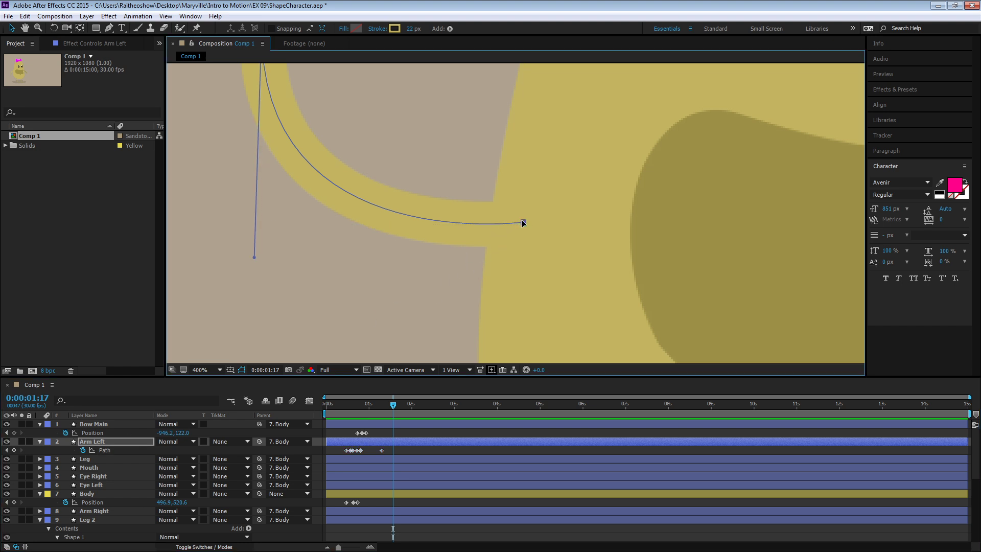
- Raise Arm Left's hand point beside the head at 0:00:01:17, then swing it out and down, away from the body, at 0:00:01:24
left_click(499, 178, "ctrl+alt")
left_click(500, 178, "ctrl+alt")
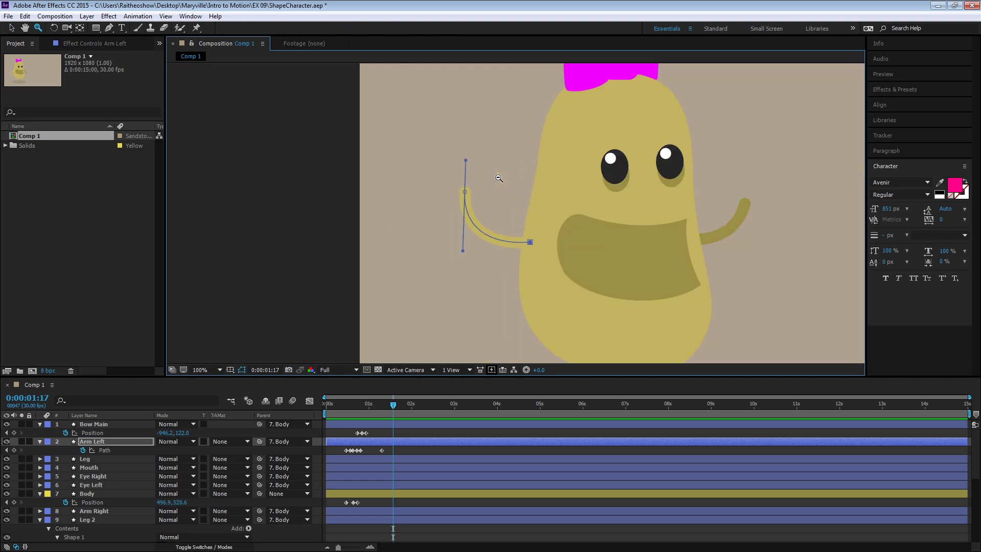
left_click_drag(502, 207, 431, 208)
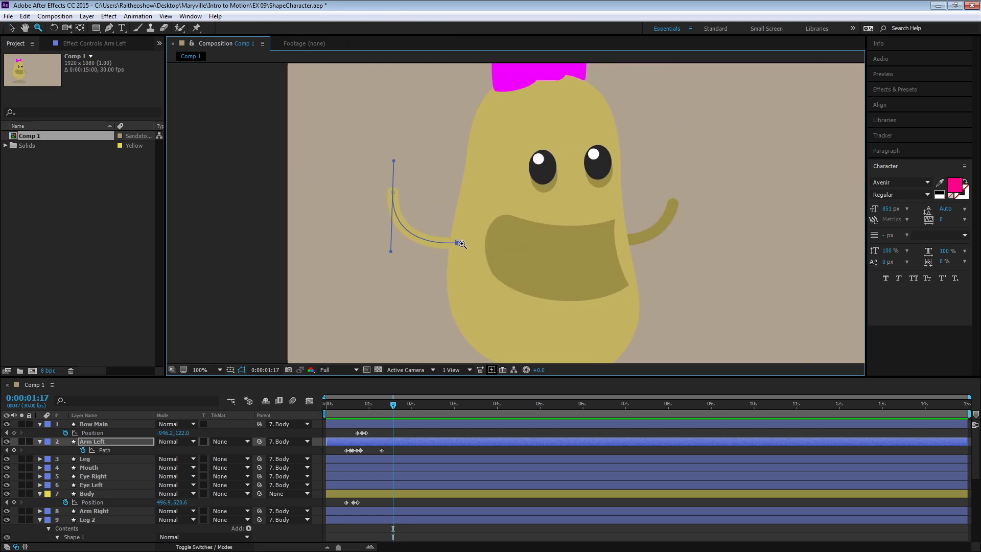
left_click(12, 27)
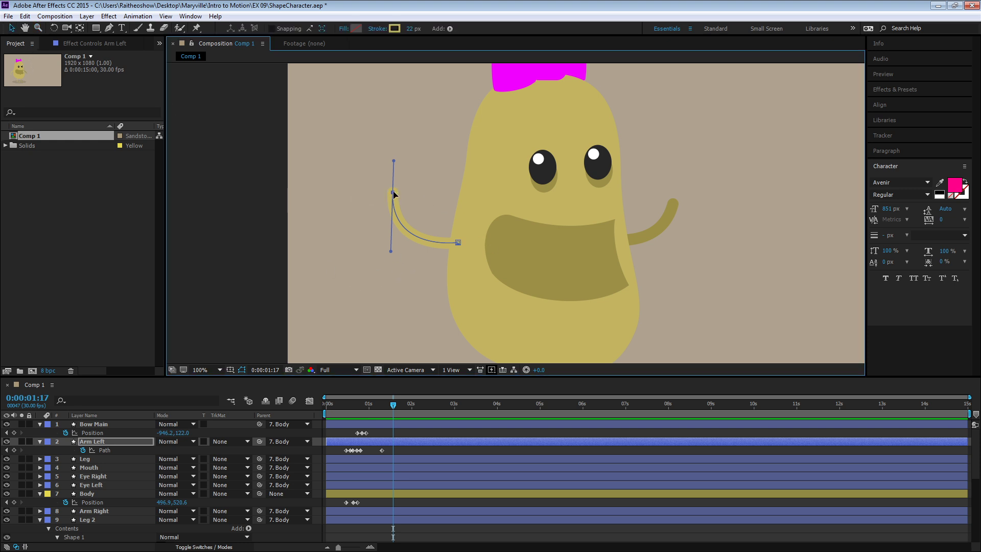
left_click_drag(393, 192, 447, 107)
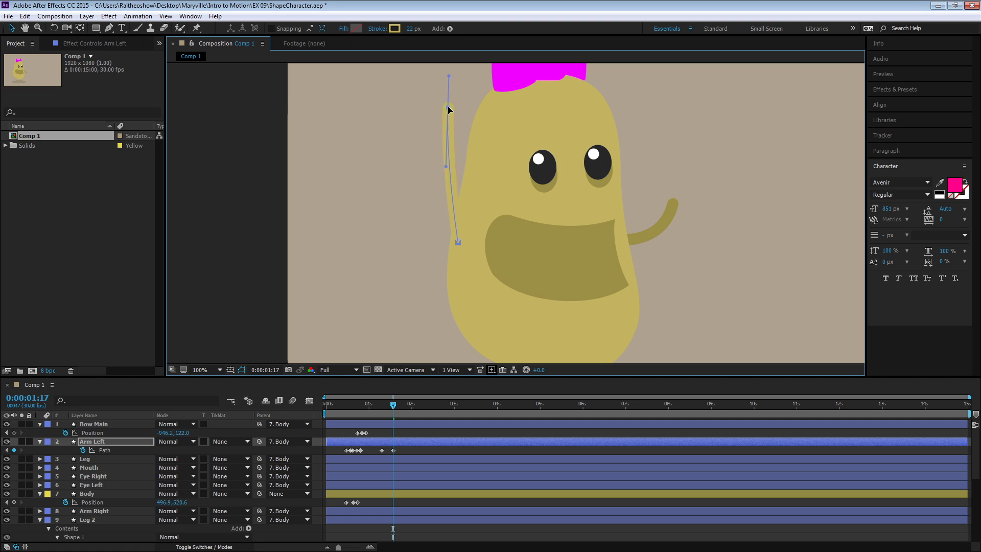
left_click(403, 404)
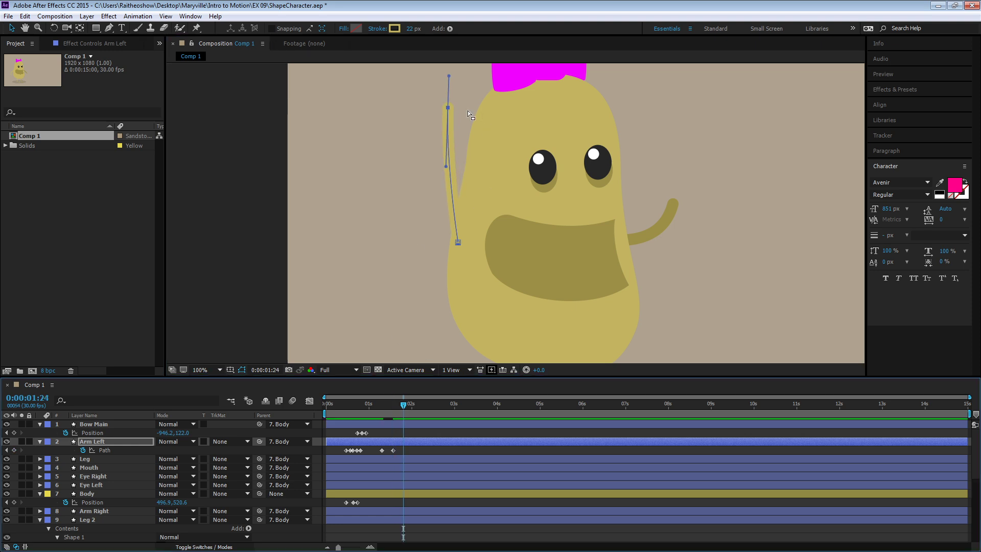
left_click_drag(447, 107, 345, 211)
- Copy Arm Left's raised-hand Path keyframe from 0:00:01:17 to 0:00:02:04
left_click_drag(406, 404, 419, 403)
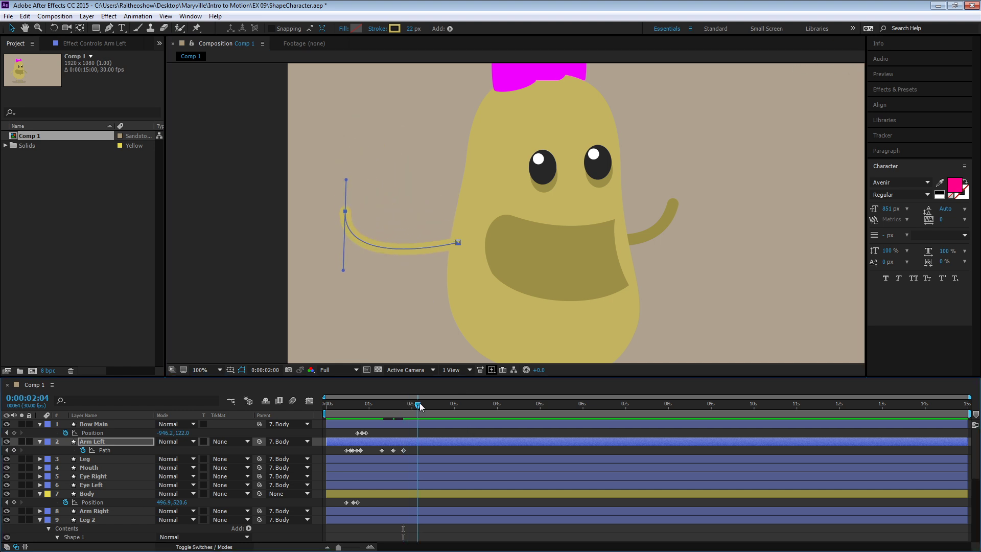
left_click(392, 450)
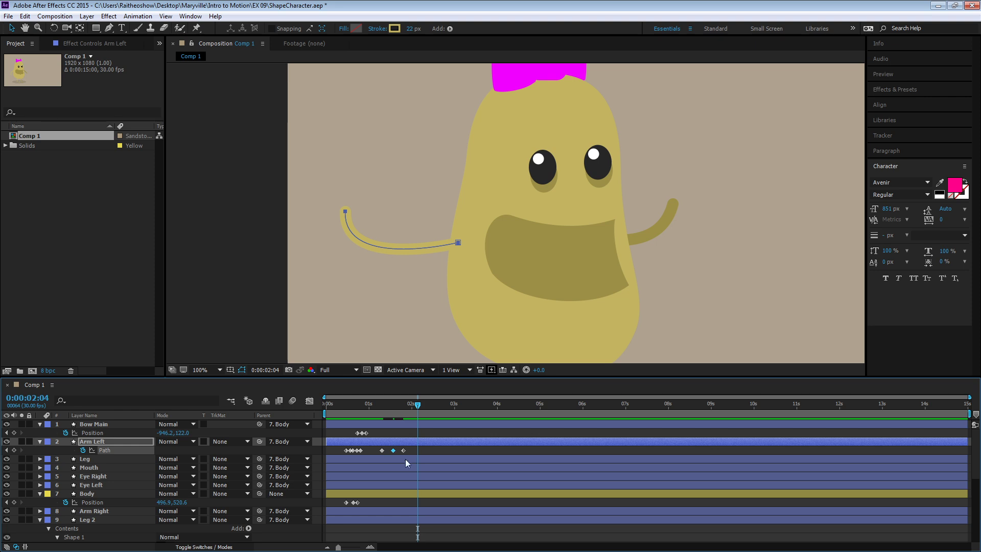
key("ctrl+c")
key("ctrl+v")
- Copy Arm Left's Path keyframe from 0:00:01:09 to 0:00:02:12 to end the wave
left_click(381, 450)
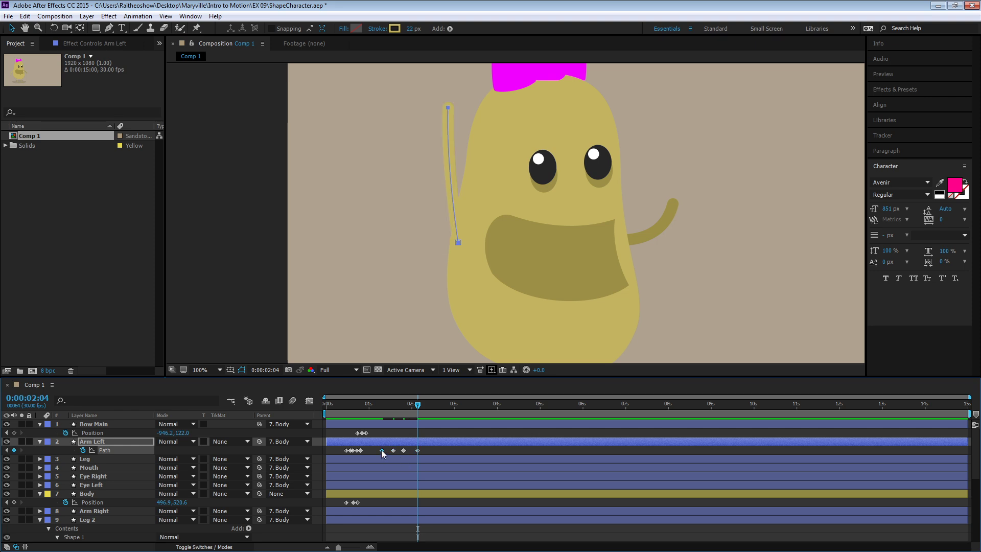
key("ctrl+c")
left_click(429, 405)
key("ctrl+v")
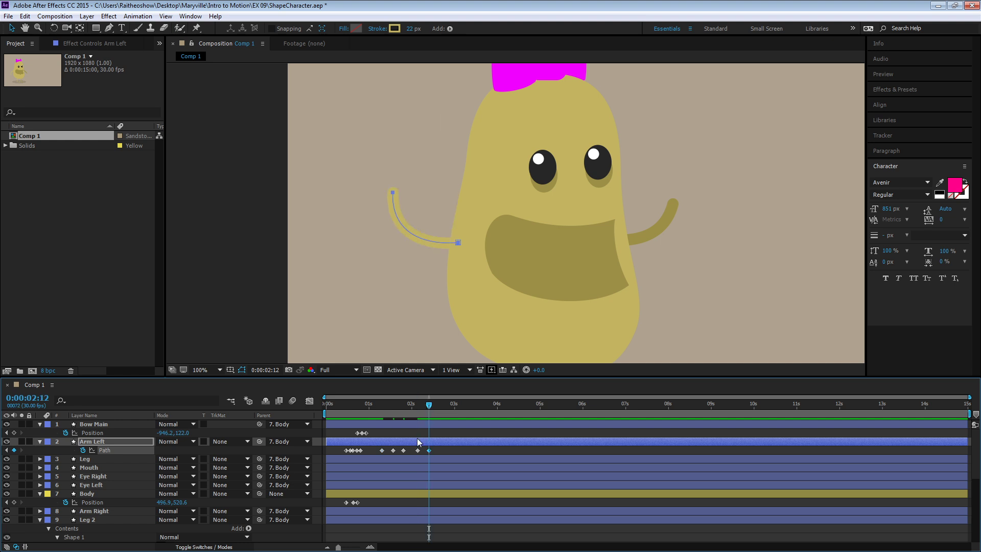
- Compress Arm Left's five wave Path keyframes proportionally so the wave ends before 2 seconds, and preview the faster wave from near the start
left_click(371, 451)
mouse_move(375, 447)
left_mouse_down()
mouse_move(432, 453)
mouse_move(412, 452)
left_mouse_up()
left_click_drag(386, 410, 329, 406)
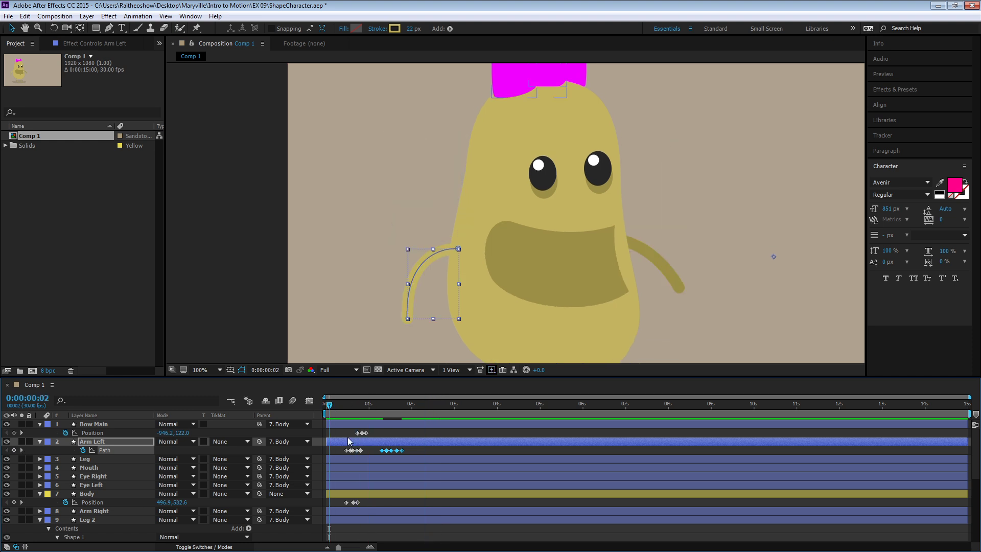
left_click(338, 454)
key("space")
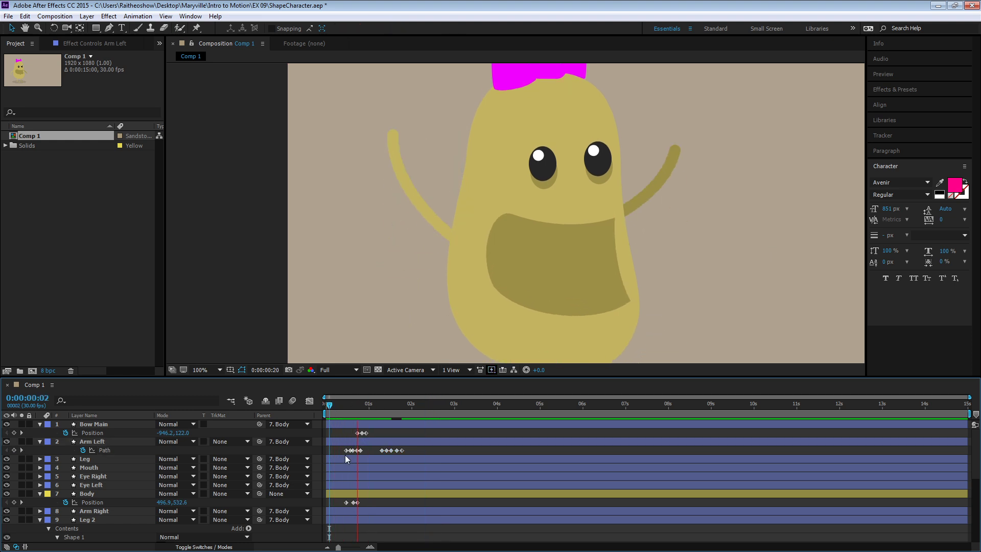
key("space")
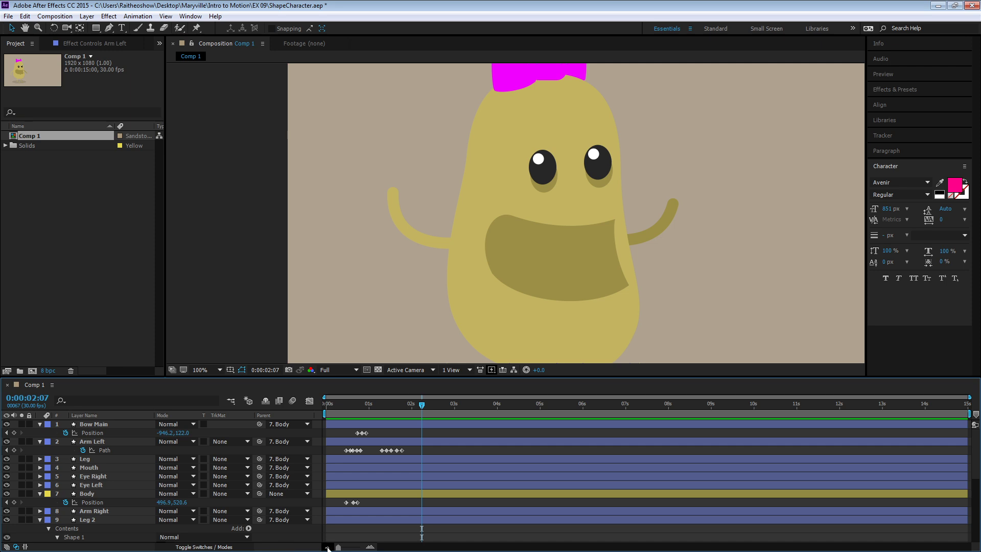
- Show the whole character at 50% magnification and review the animation from near the start
key("z")
left_click(396, 265, "alt")
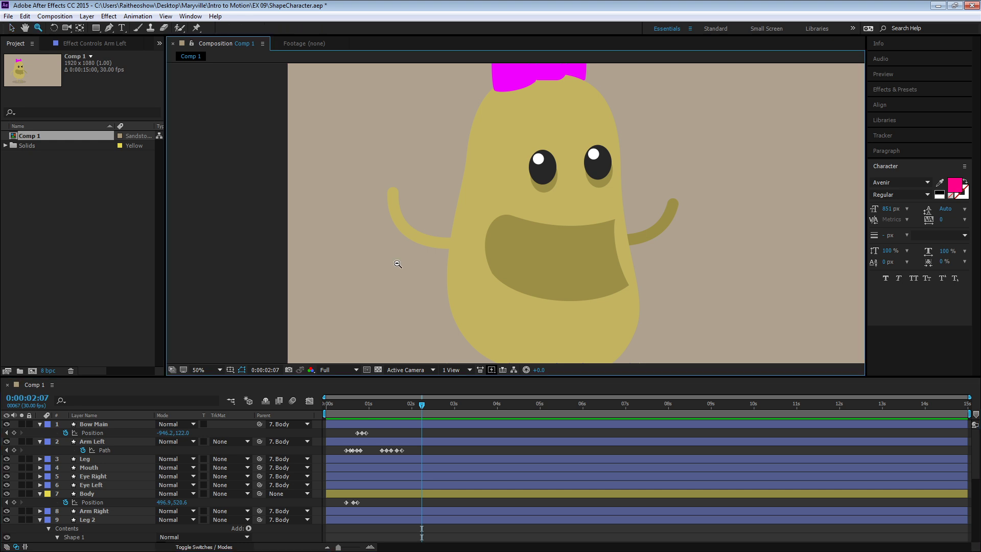
left_click_drag(558, 244, 419, 267)
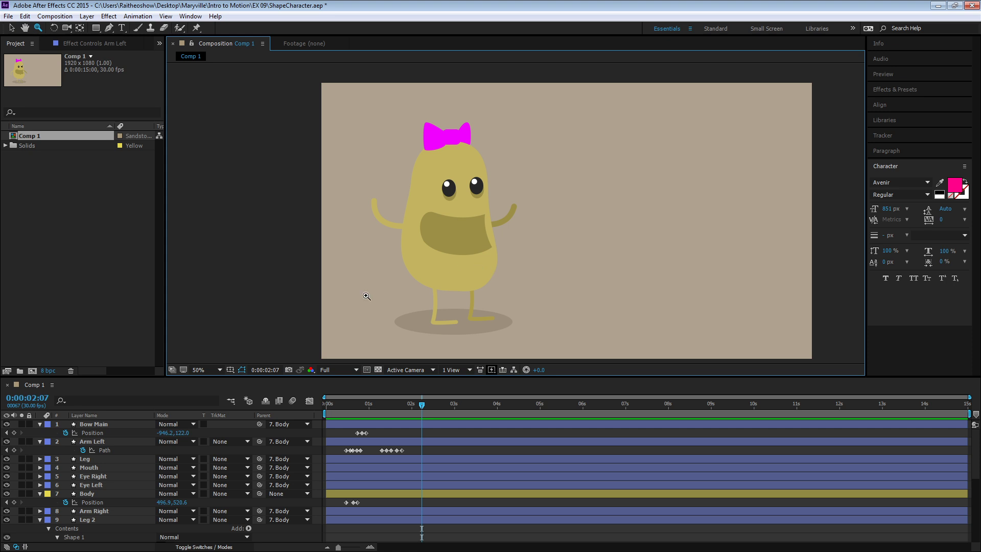
left_click(330, 406)
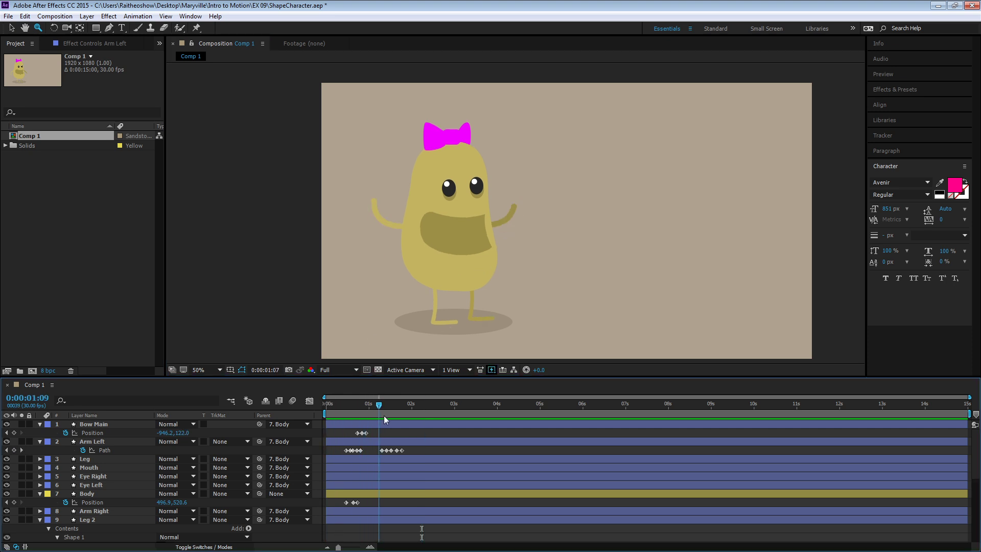